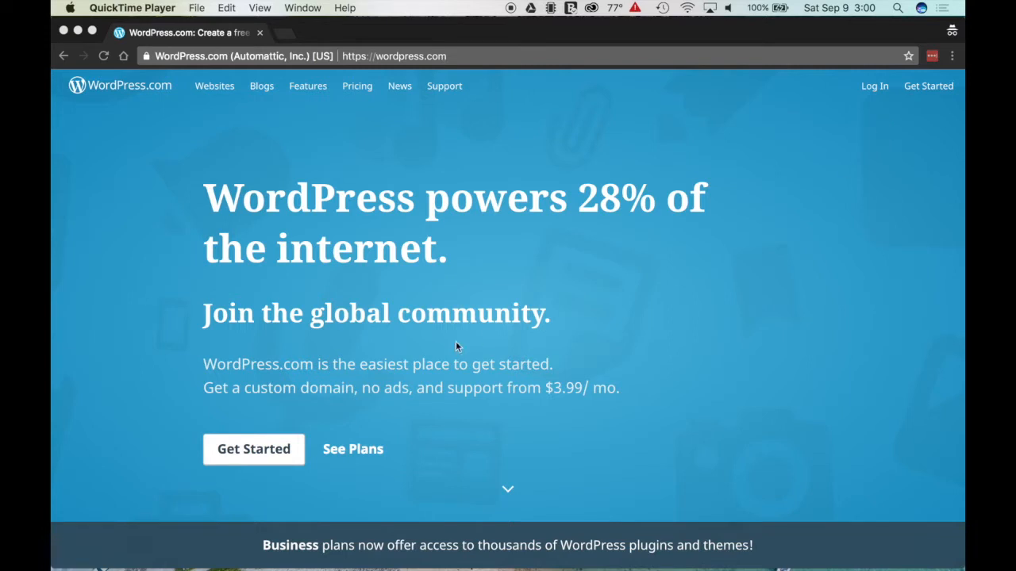
Step: Start a new WordPress.com site and choose a portfolio as the site type
click(906, 117)
click(927, 90)
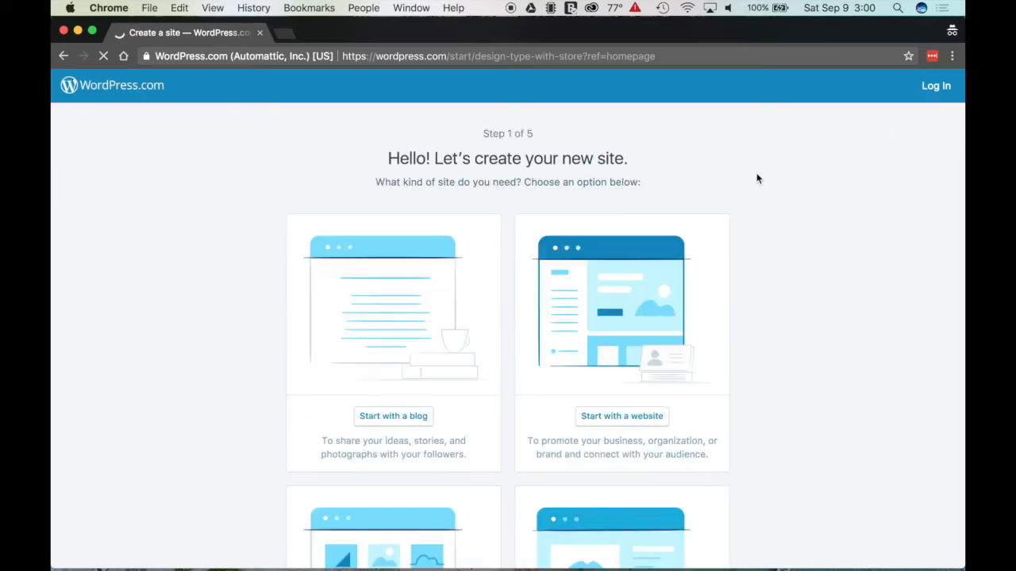
scroll(746, 274, down, 4)
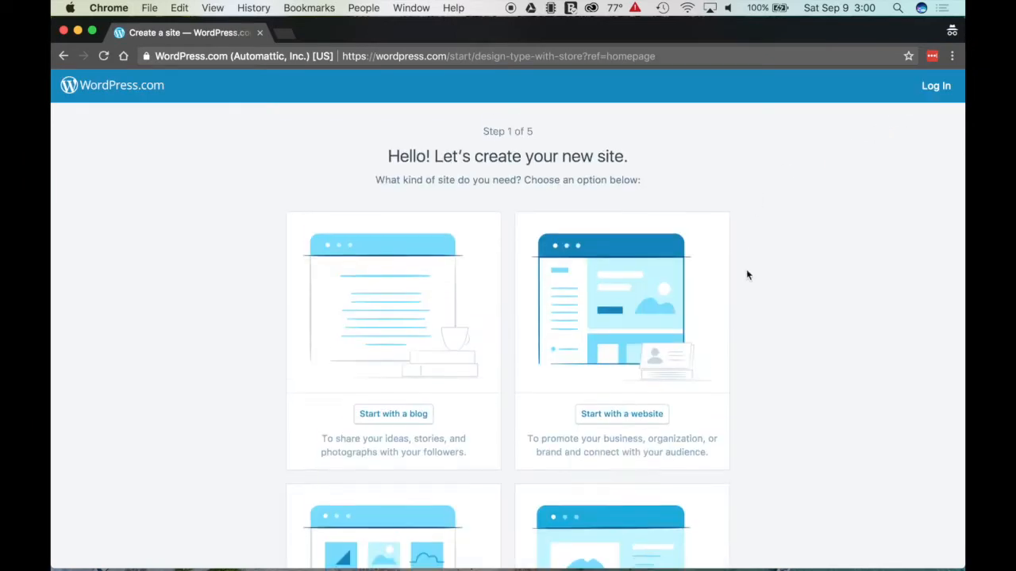
scroll(745, 275, down, 2)
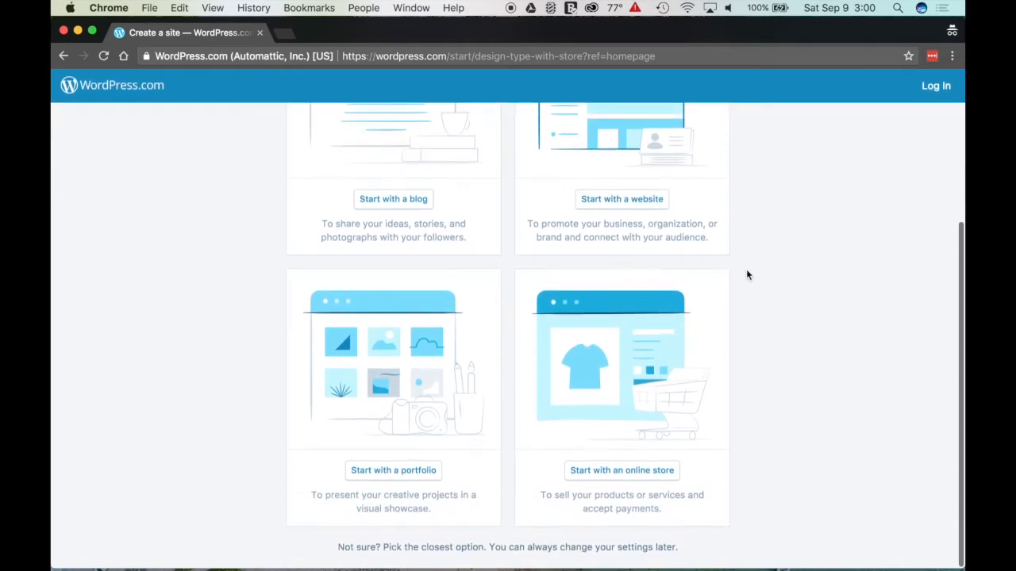
scroll(746, 274, up, 1)
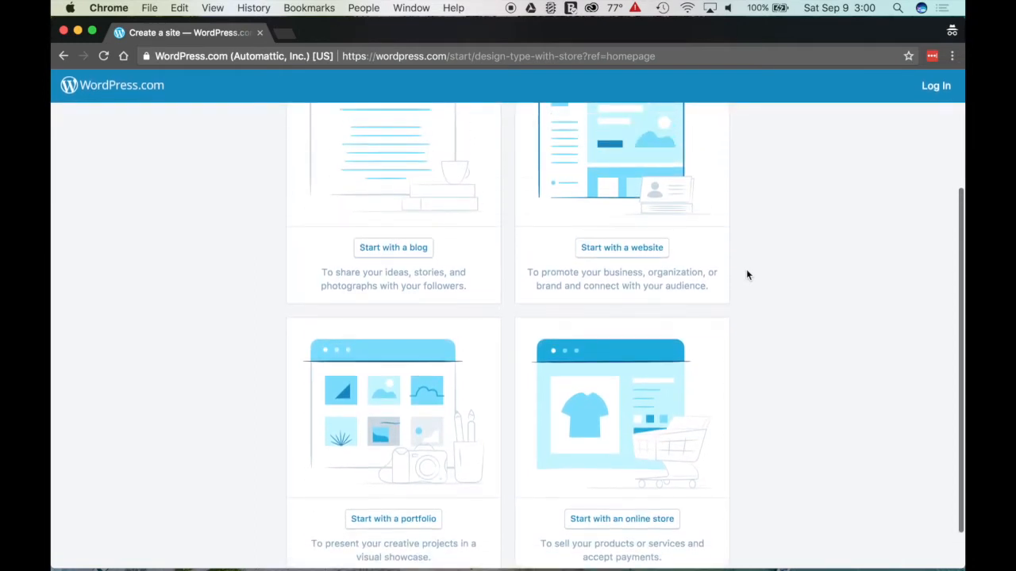
scroll(746, 274, up, 3)
scroll(746, 274, down, 3)
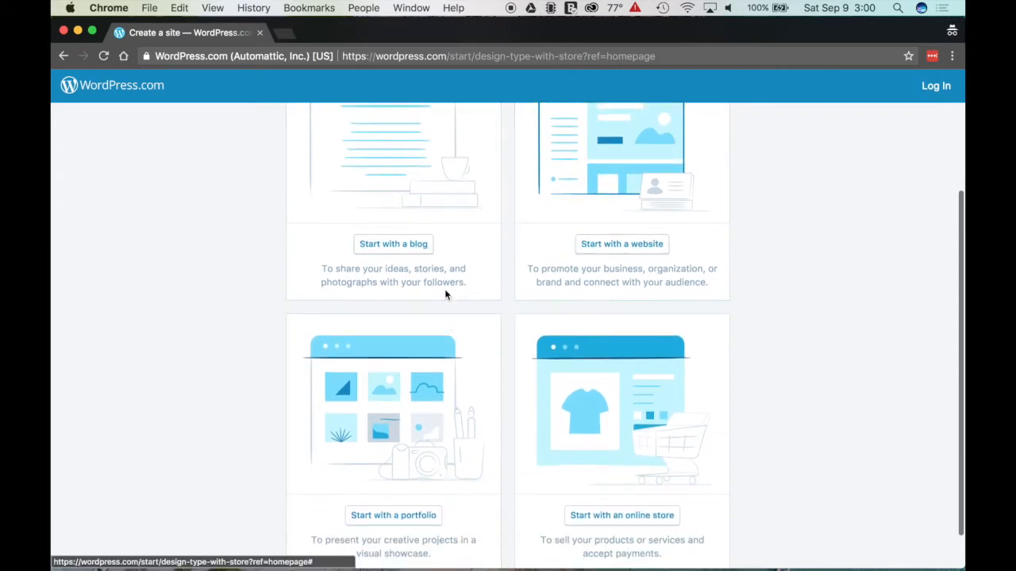
click(391, 515)
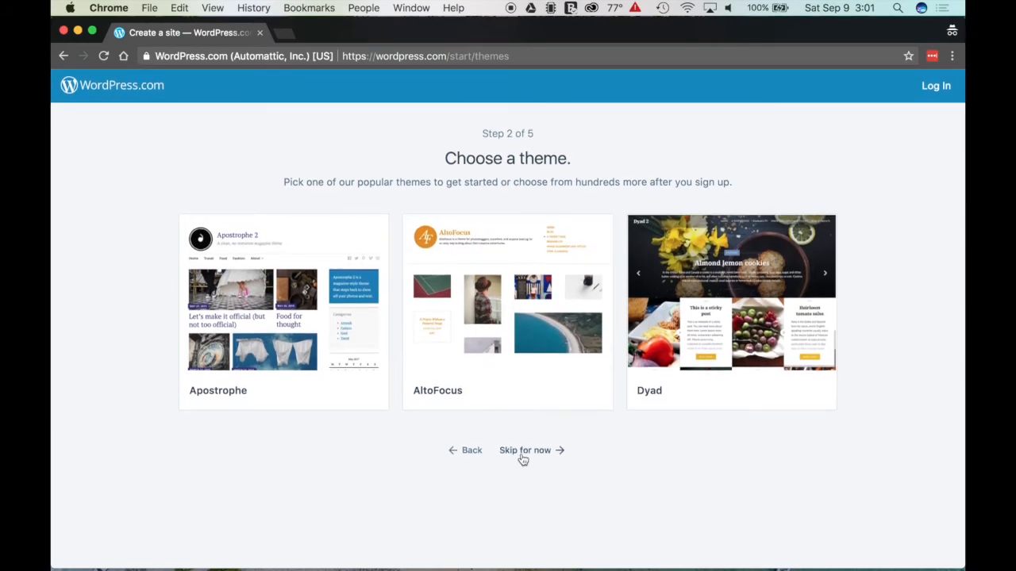
Step: Skip the theme choice and claim the free adambyuiblog.wordpress.com address
click(514, 458)
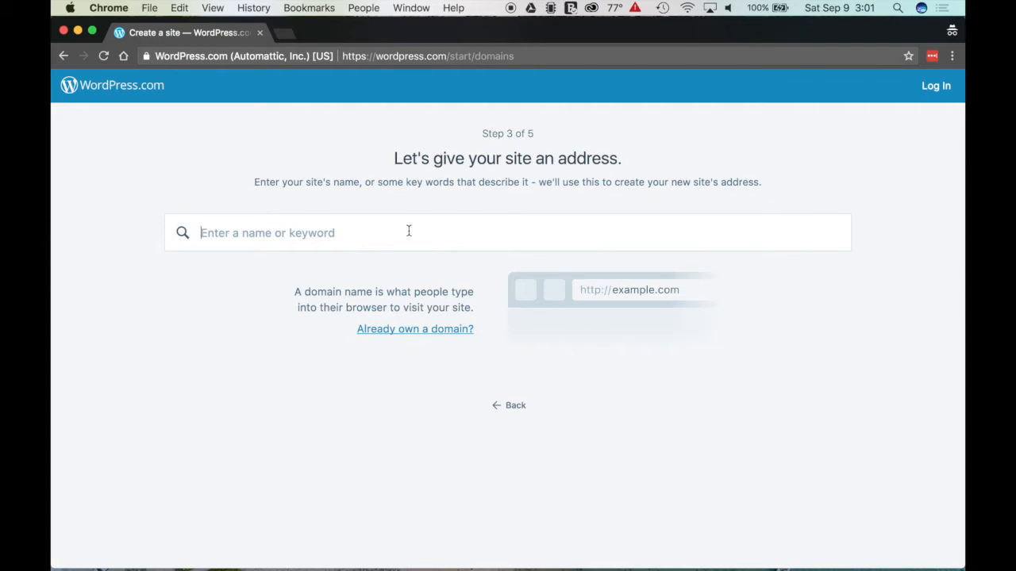
text(adam)
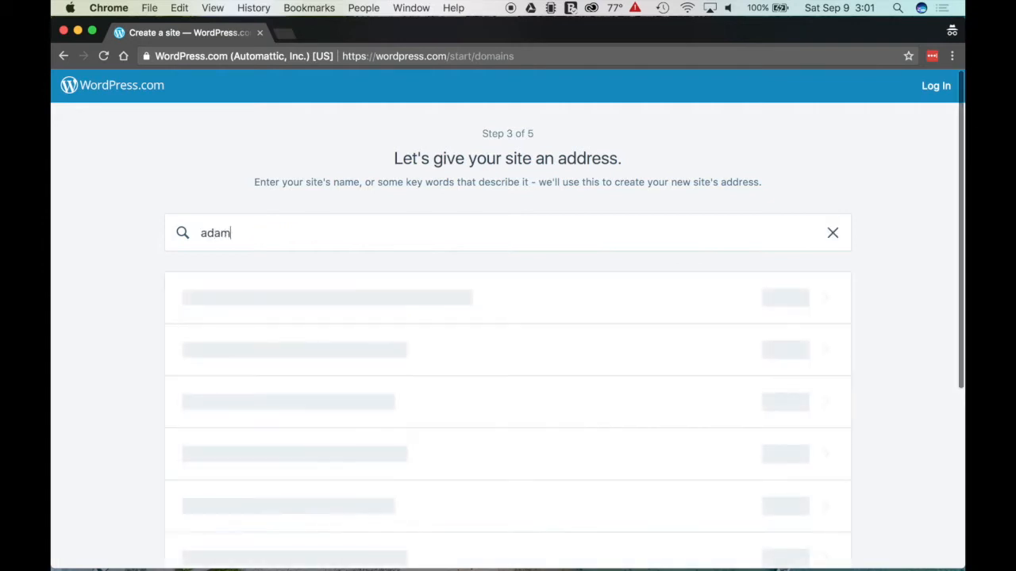
text(byuiblog)
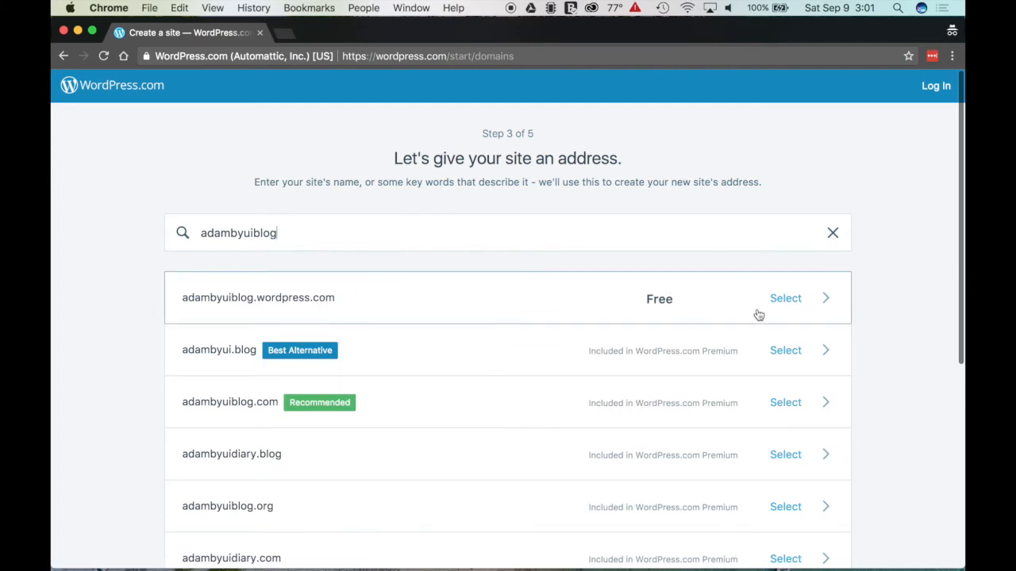
drag(201, 232, 297, 234)
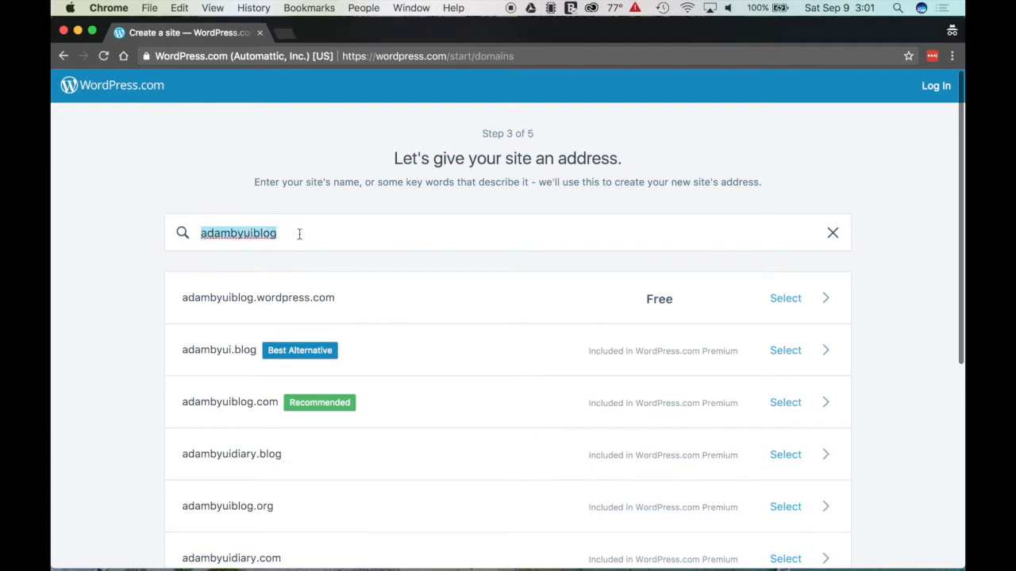
click(299, 233)
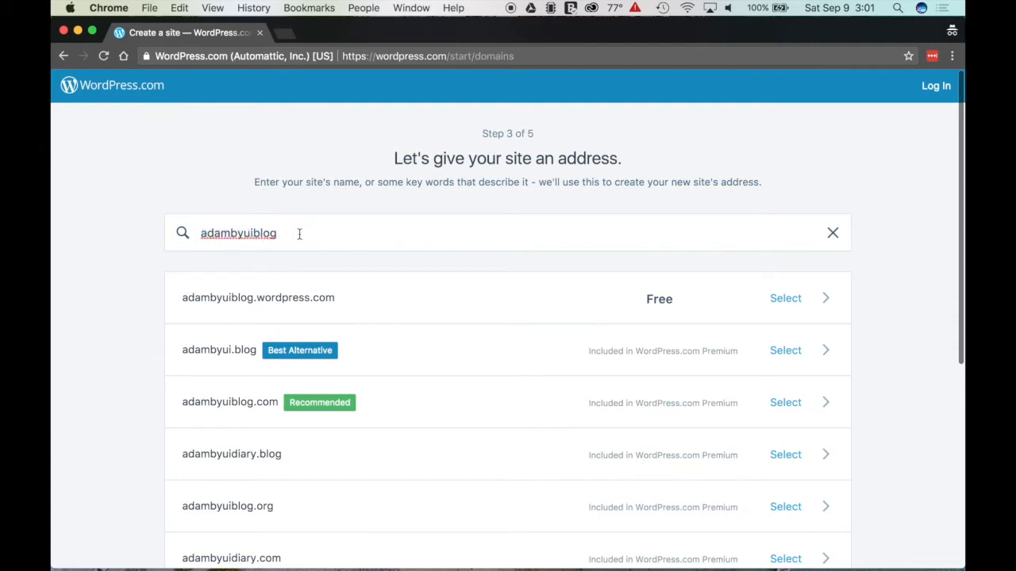
click(791, 303)
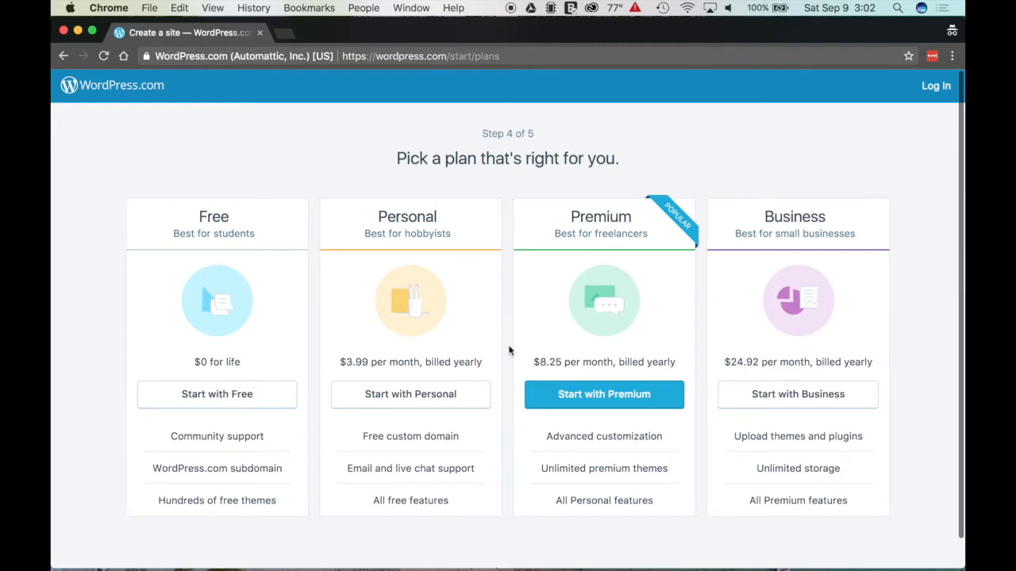
Step: Choose the Free plan and create the account with email, username and password
click(253, 406)
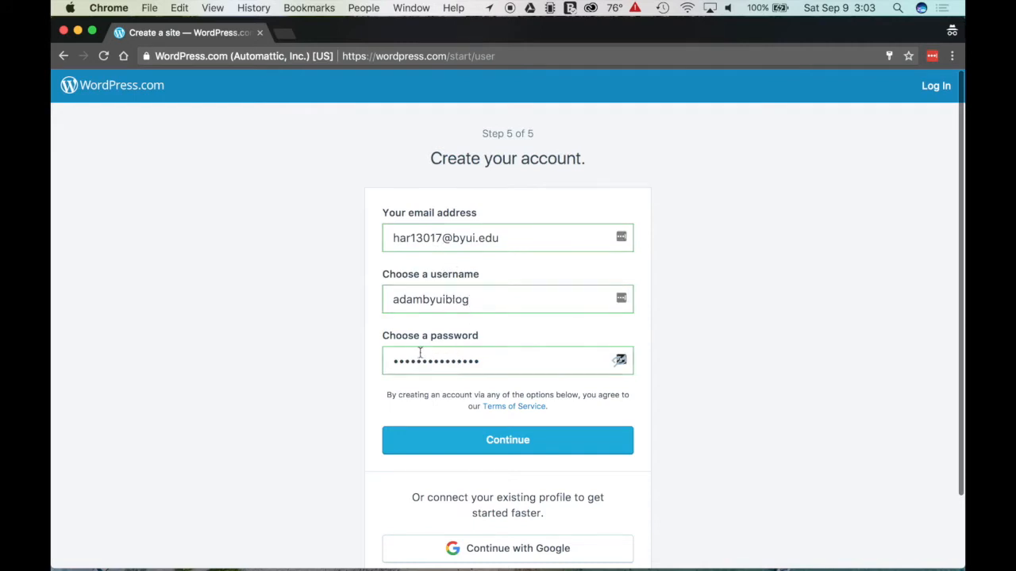
scroll(494, 363, down, 2)
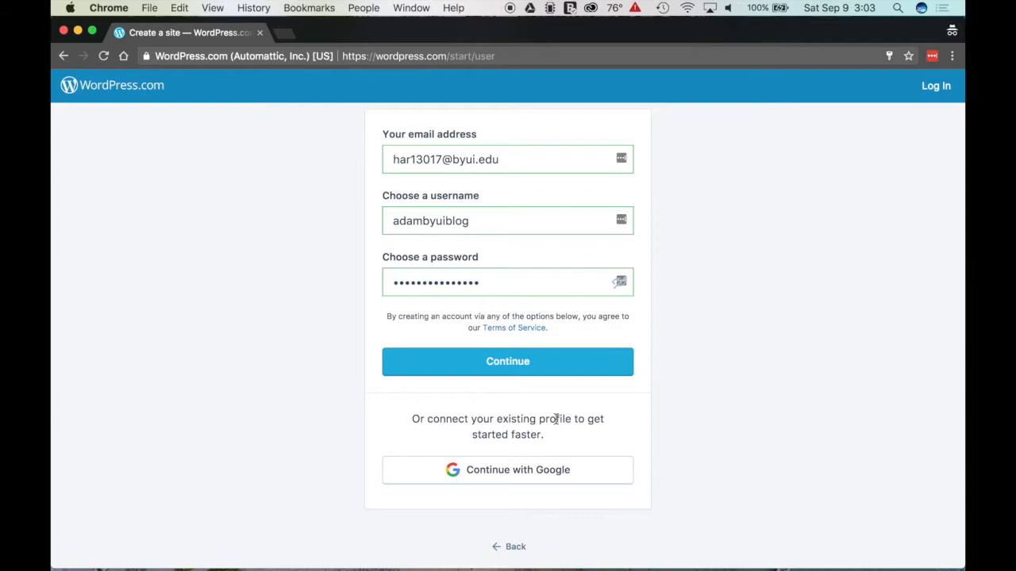
scroll(556, 419, up, 2)
click(521, 450)
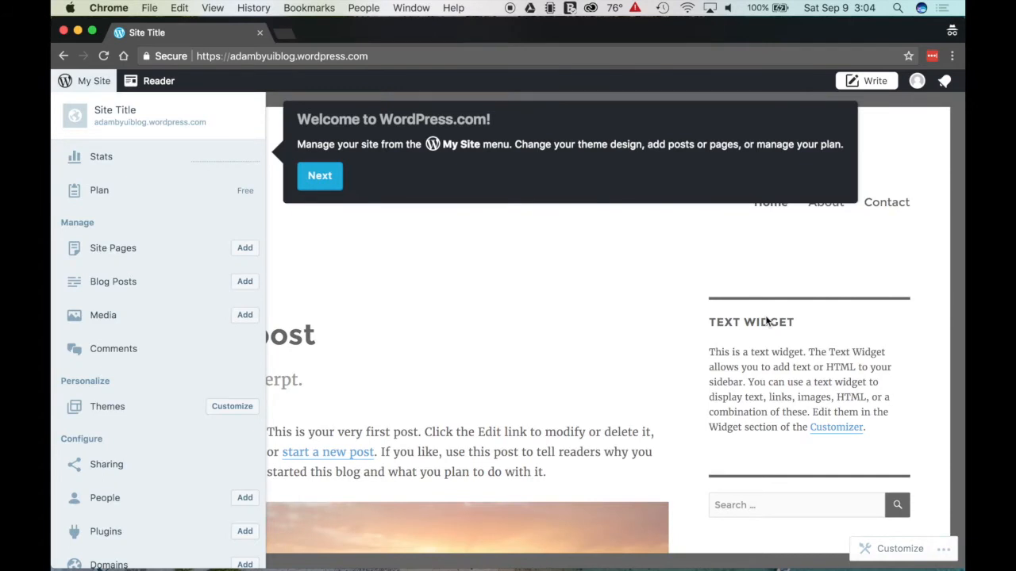
Step: Close the welcome tour and go to the site's Settings page from My Site
click(320, 177)
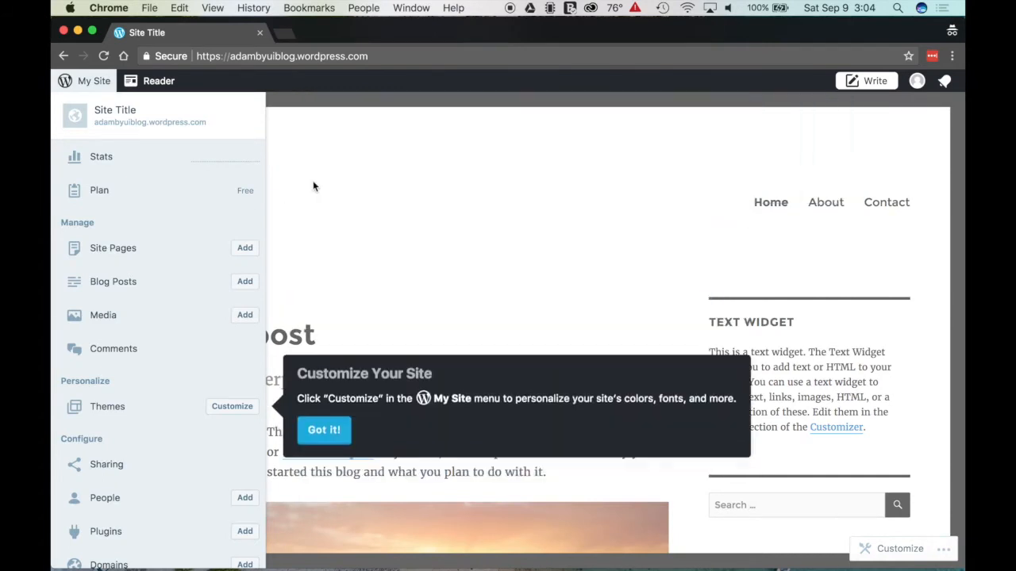
click(325, 432)
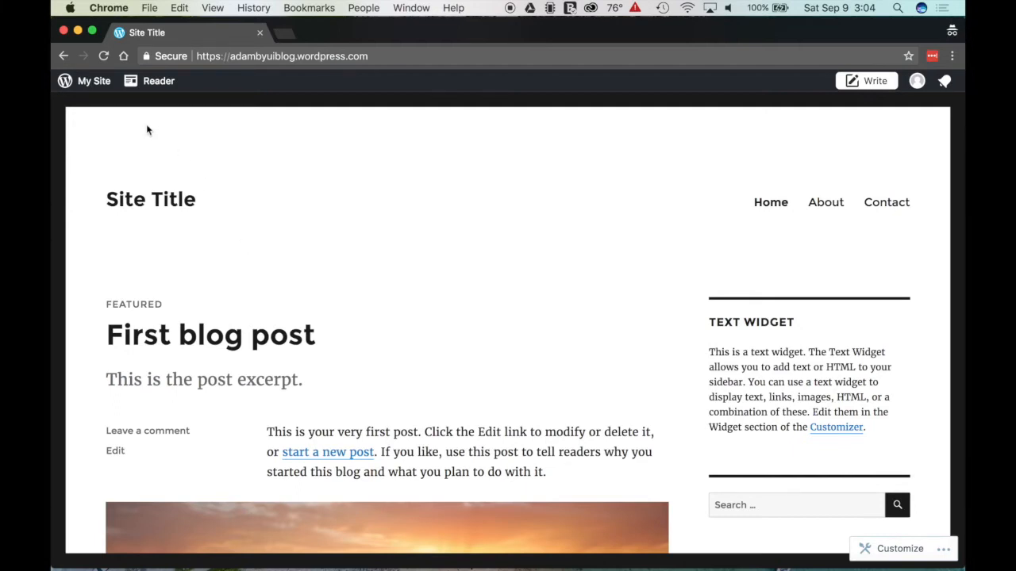
click(90, 82)
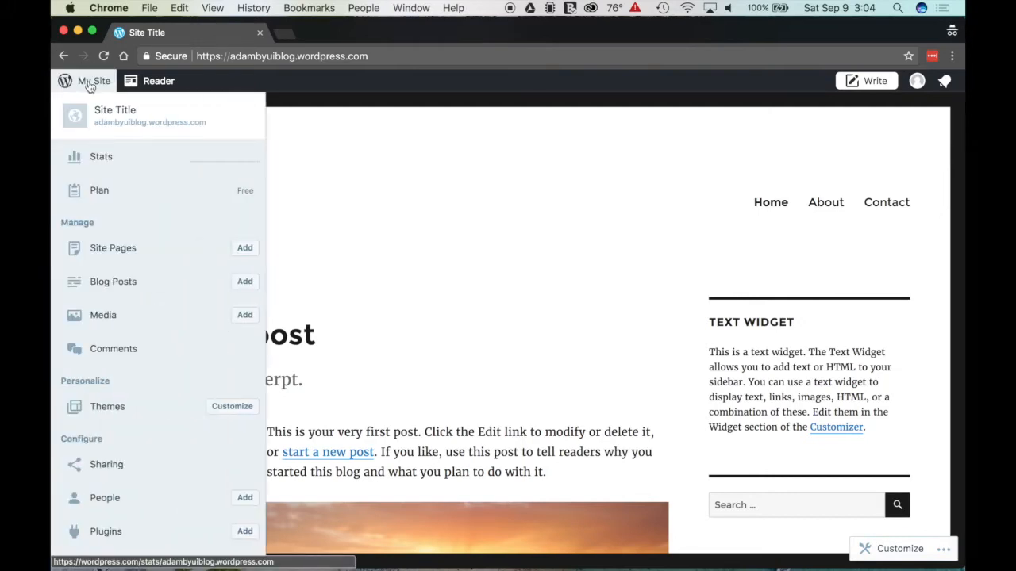
scroll(140, 319, down, 3)
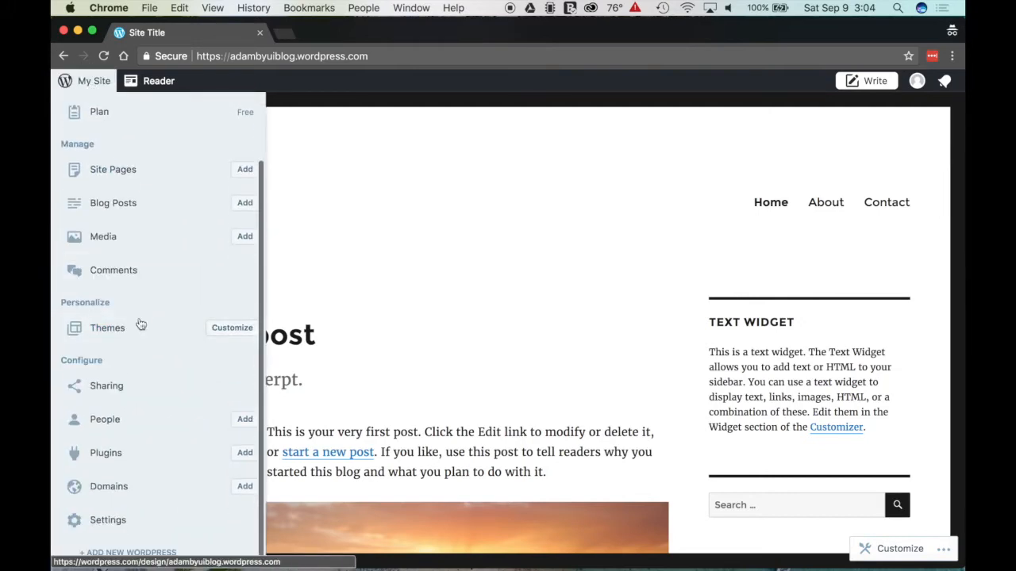
click(115, 525)
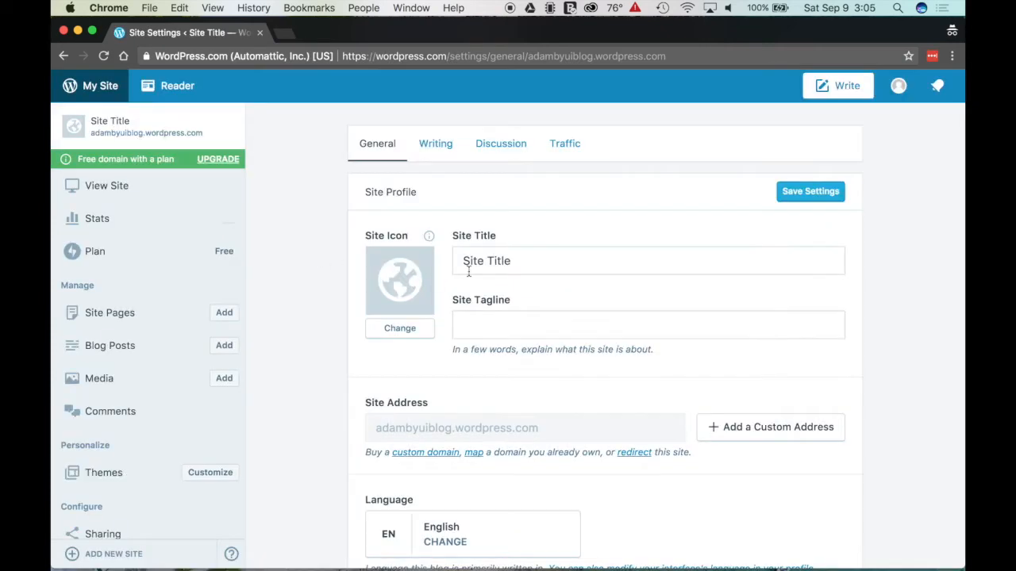
Step: Replace the placeholder title with the owner's portfolio title and set tagline 'My Awesome Portfolio'
drag(463, 261, 527, 262)
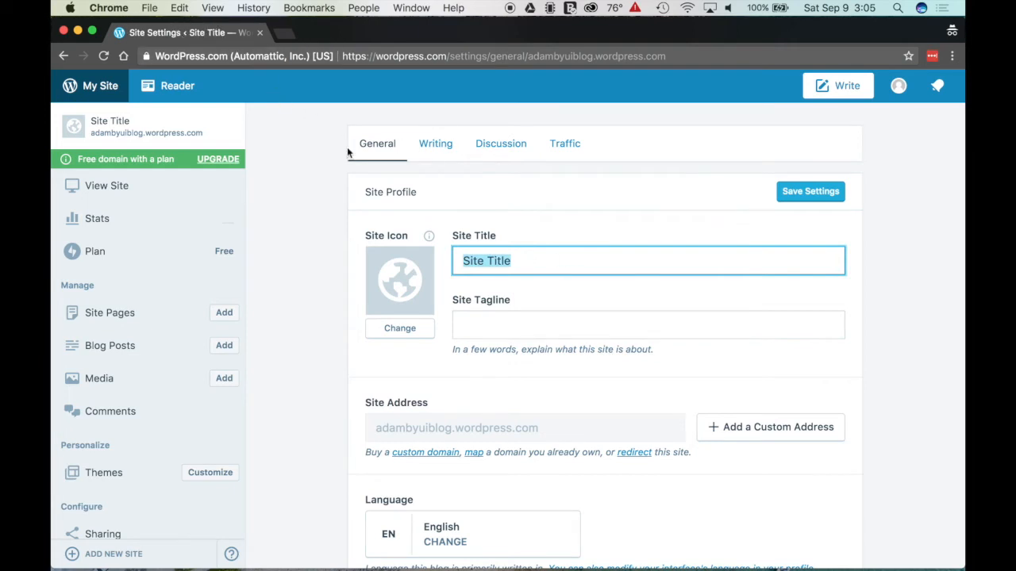
text(Adam's Blog)
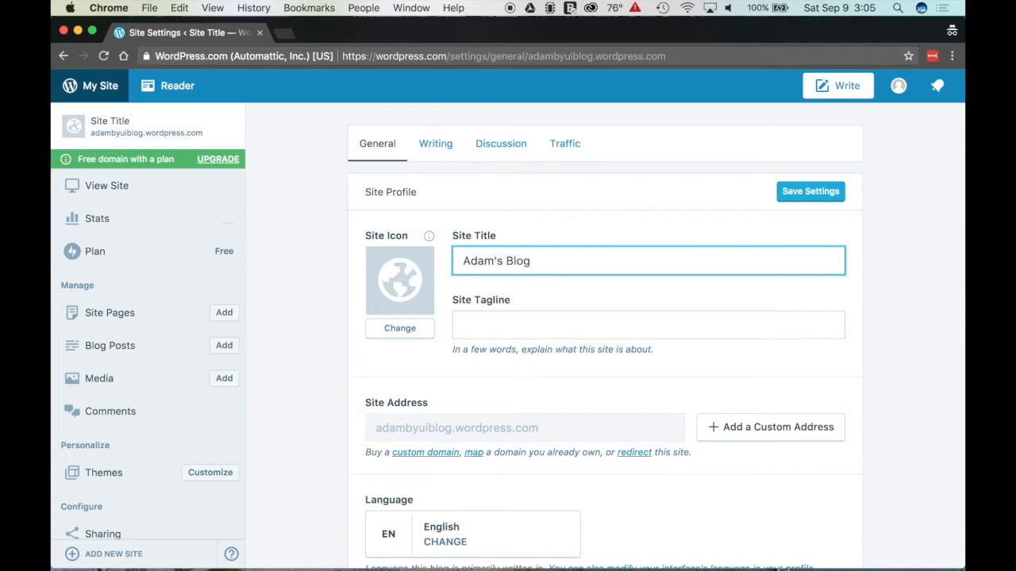
key(BackSpace)
key(BackSpace)
key(BackSpace)
key(BackSpace)
click(514, 325)
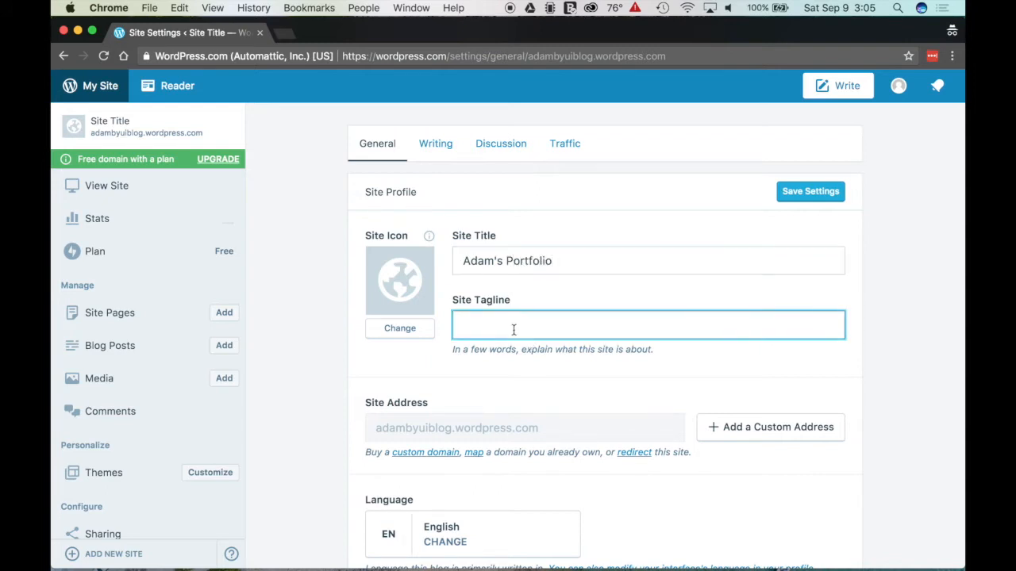
text(My Awesome Portfolio)
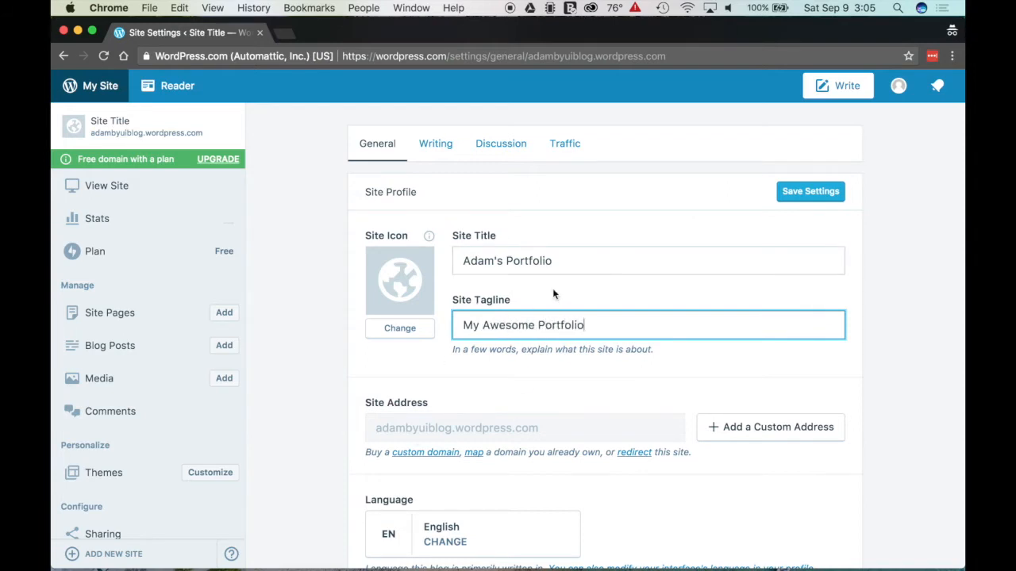
scroll(561, 279, down, 5)
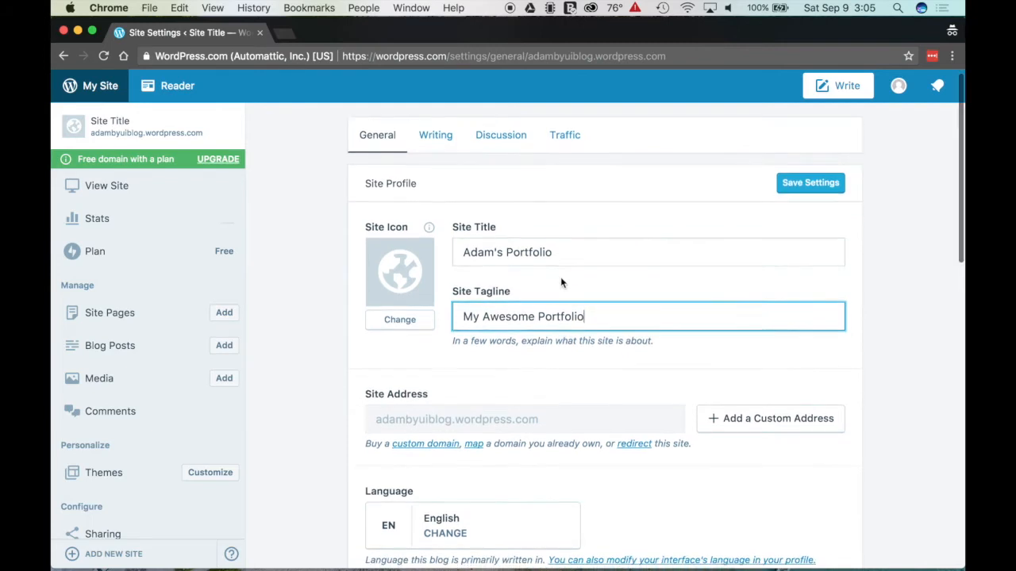
scroll(560, 277, down, 5)
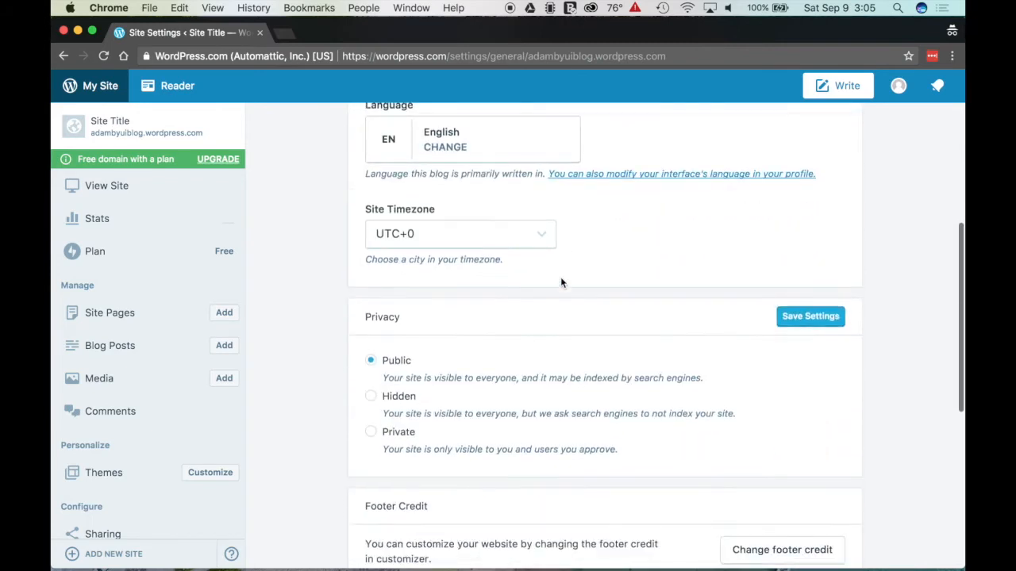
Step: Set the site timezone to Boise
click(484, 236)
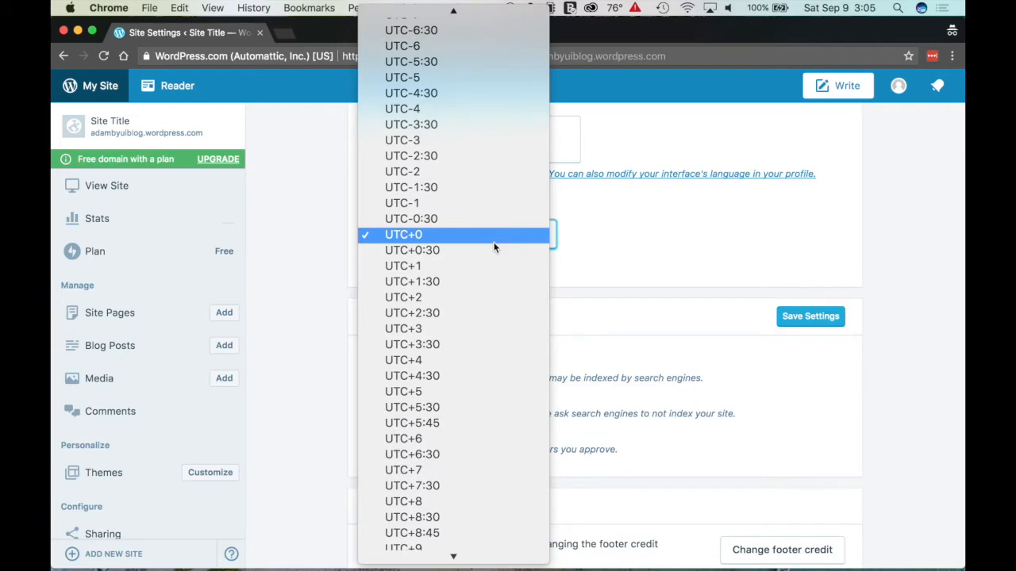
scroll(492, 240, down, 3)
scroll(493, 246, up, 5)
scroll(494, 248, up, 20)
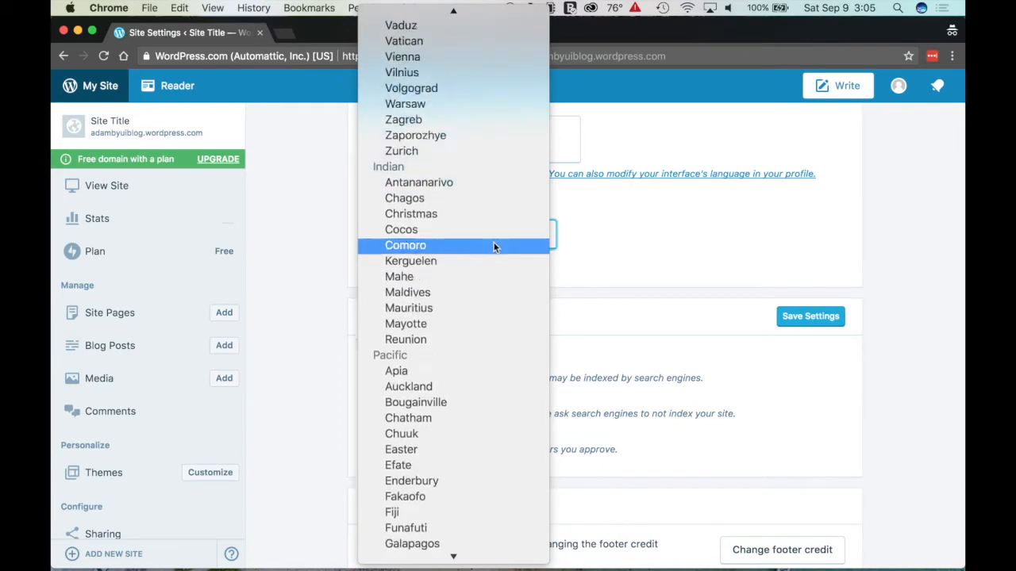
scroll(494, 249, up, 20)
scroll(494, 248, down, 15)
scroll(494, 246, down, 20)
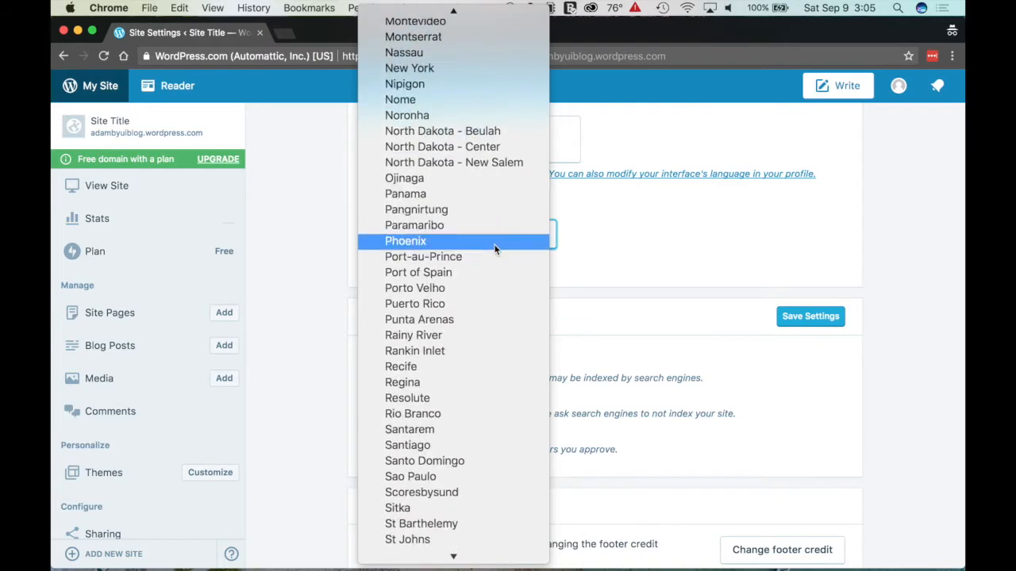
scroll(493, 244, up, 20)
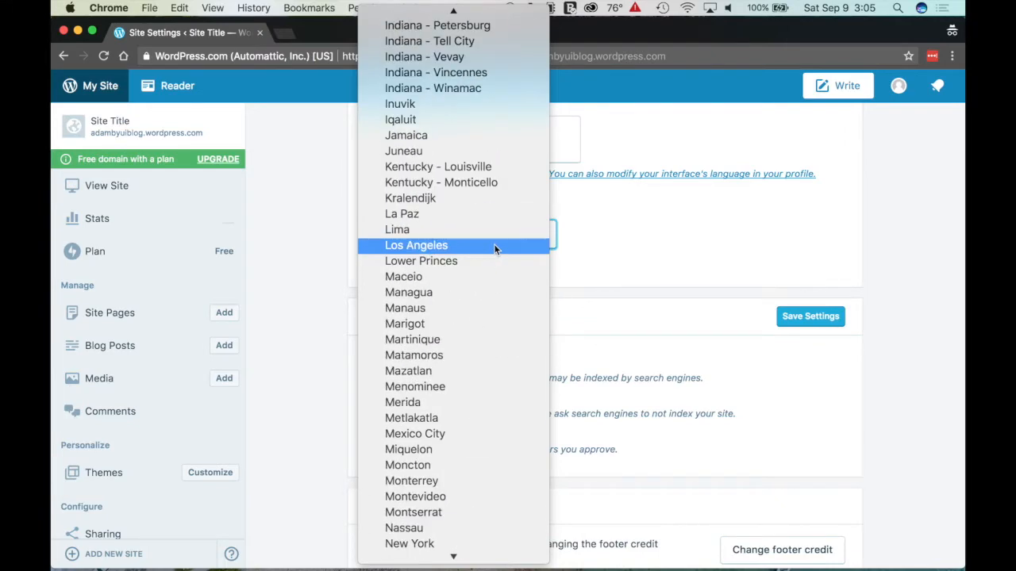
scroll(493, 243, up, 6)
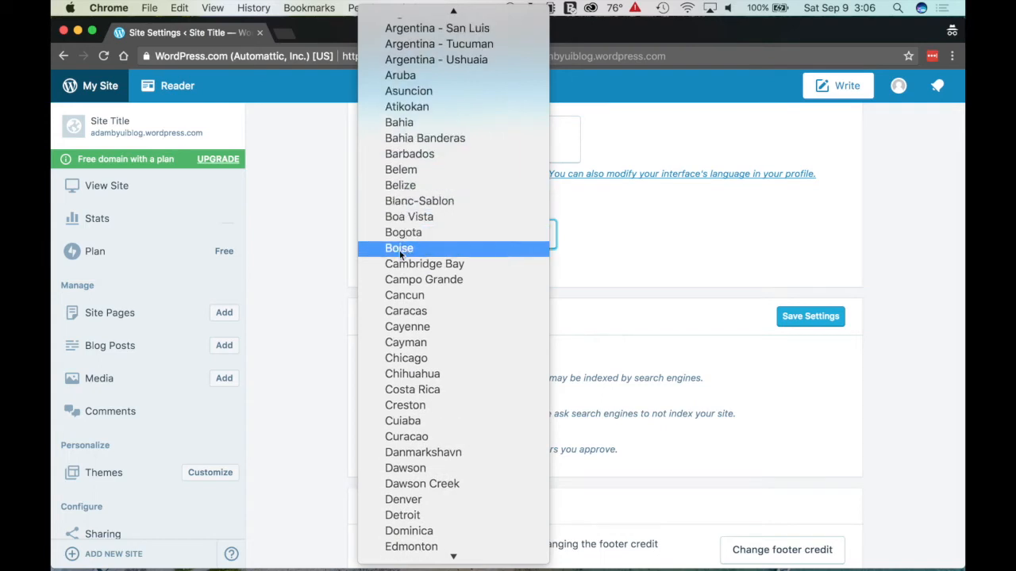
click(421, 248)
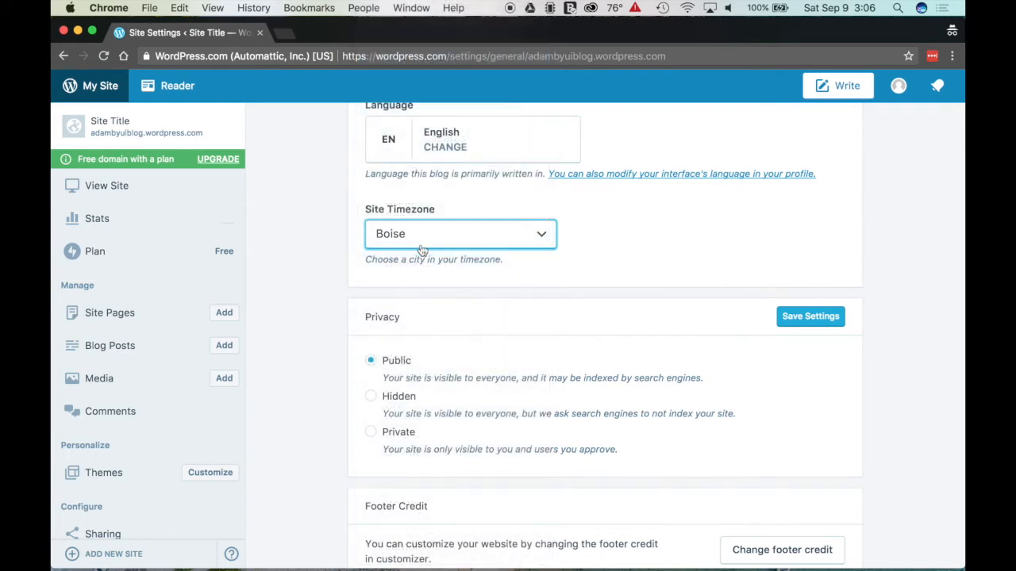
Step: Save the updated general settings
scroll(583, 300, down, 3)
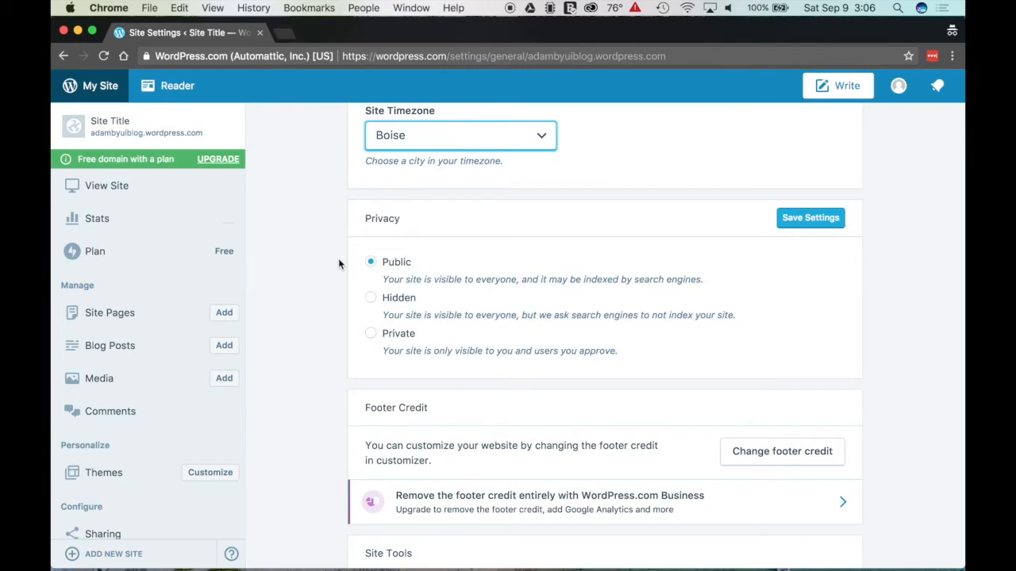
scroll(484, 268, up, 3)
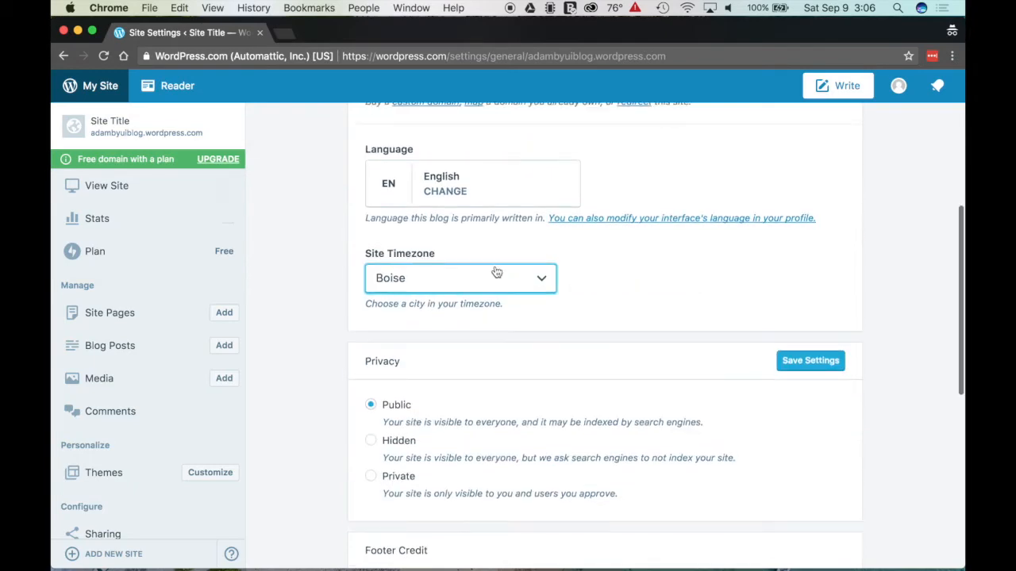
scroll(496, 272, up, 5)
scroll(721, 250, down, 15)
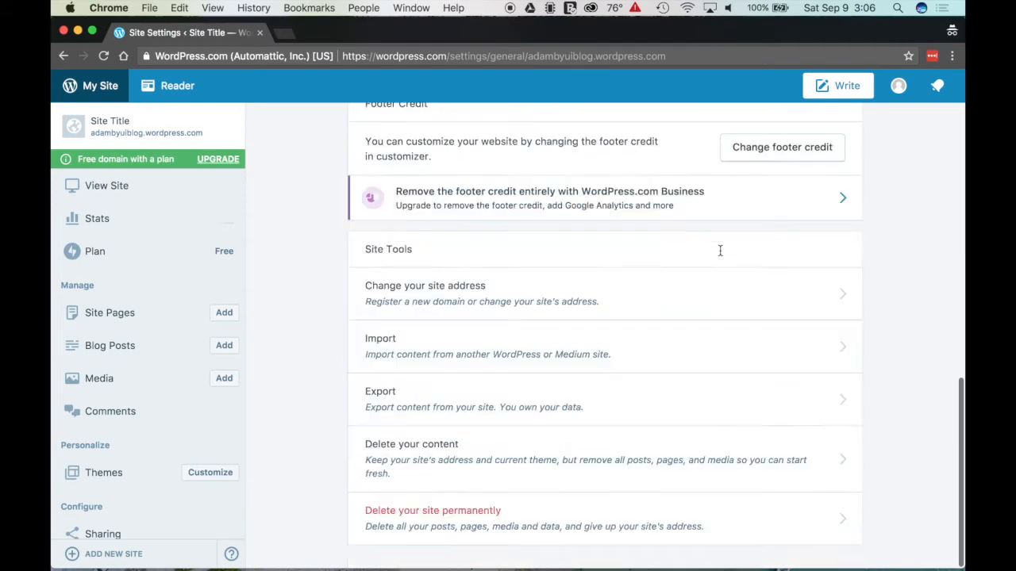
scroll(714, 274, up, 15)
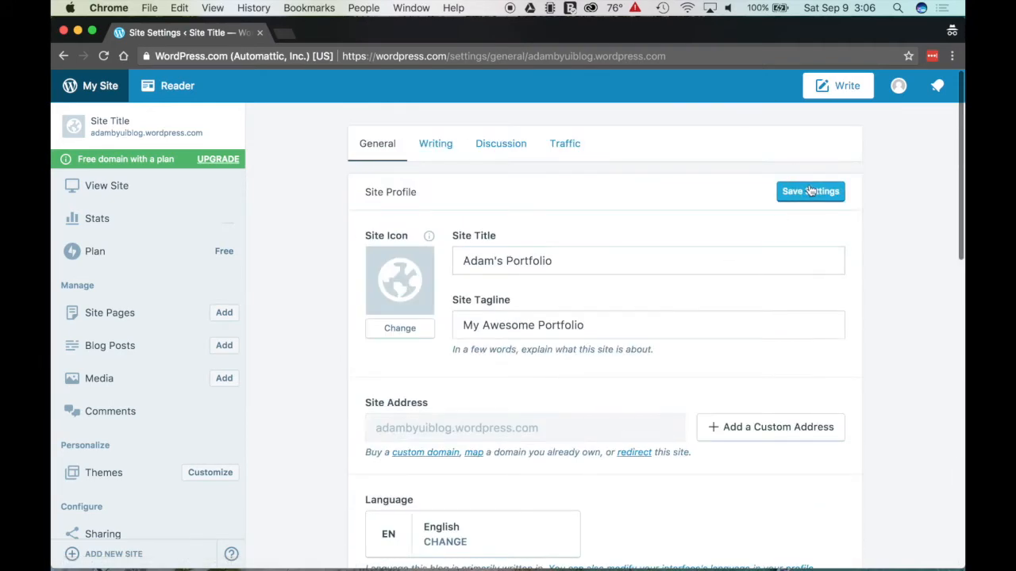
click(801, 192)
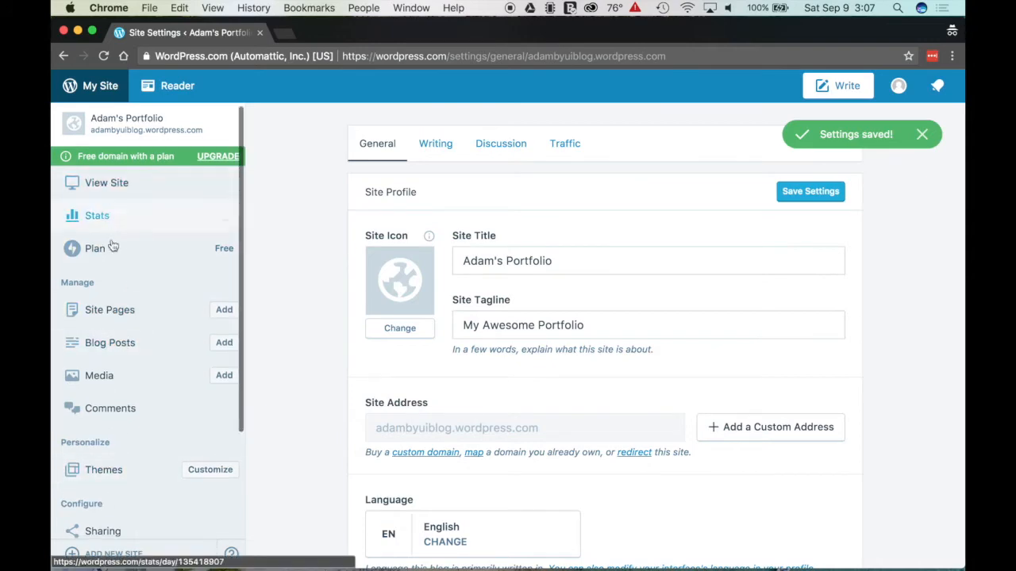
scroll(119, 254, down, 5)
scroll(118, 255, up, 5)
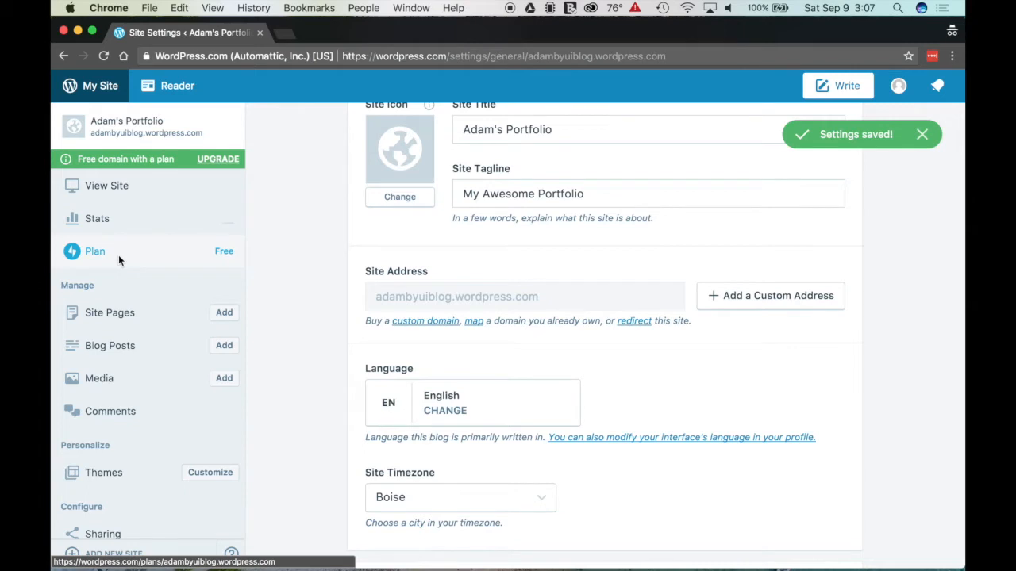
Step: Browse the theme gallery filtered to free themes
click(96, 481)
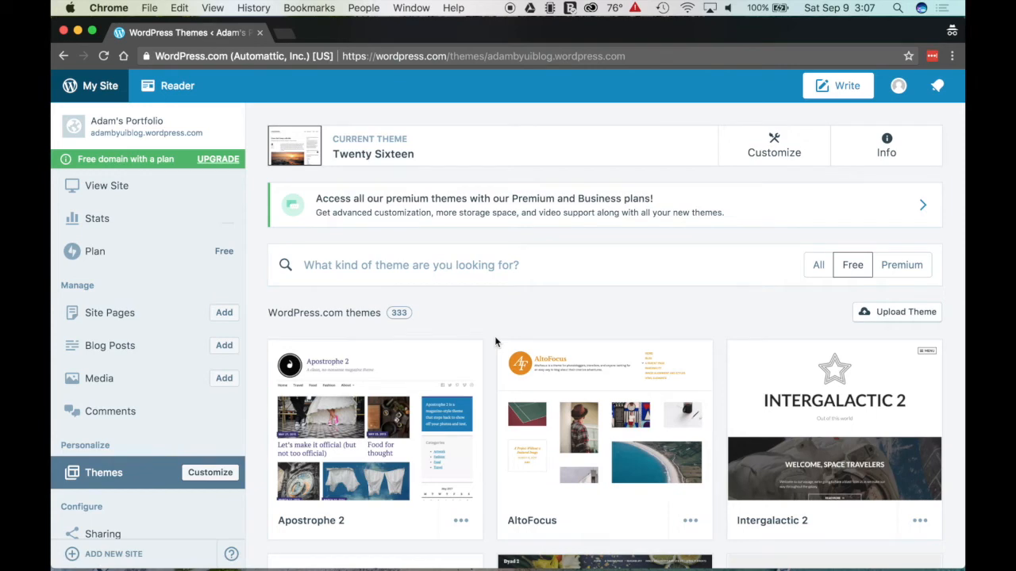
click(855, 267)
click(892, 270)
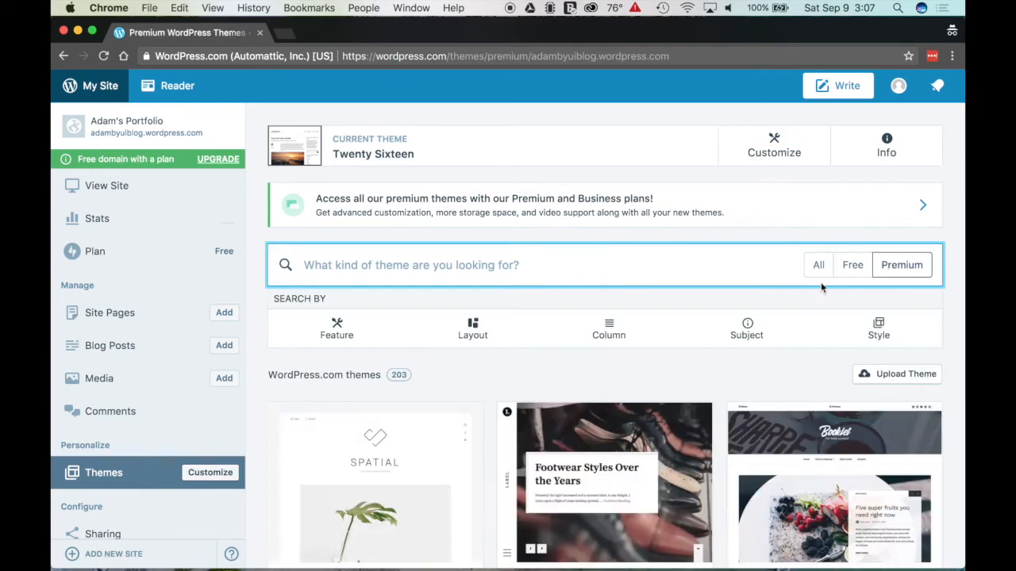
scroll(811, 297, down, 3)
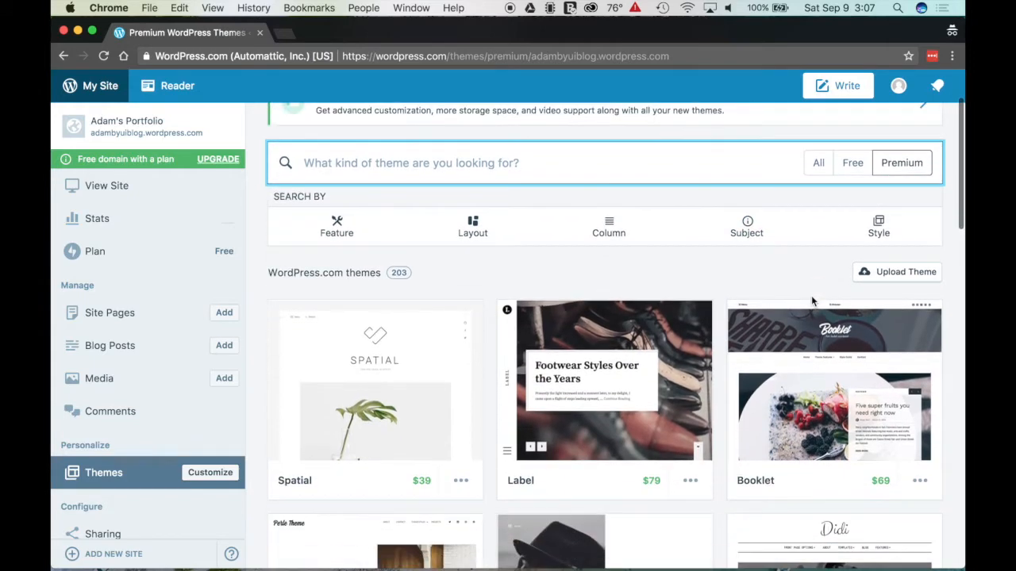
scroll(802, 266, down, 2)
scroll(802, 266, up, 4)
click(853, 270)
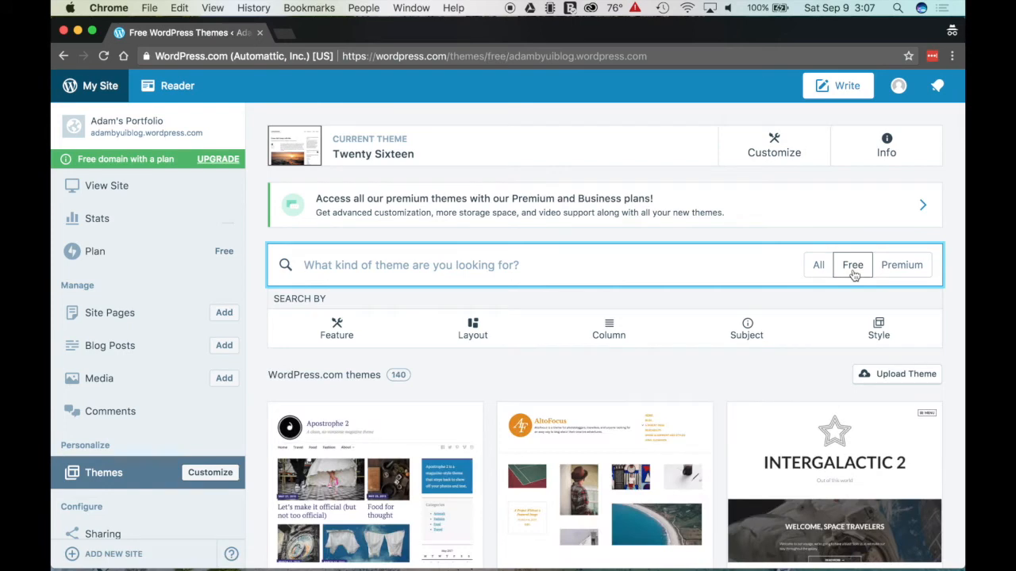
scroll(722, 376, down, 7)
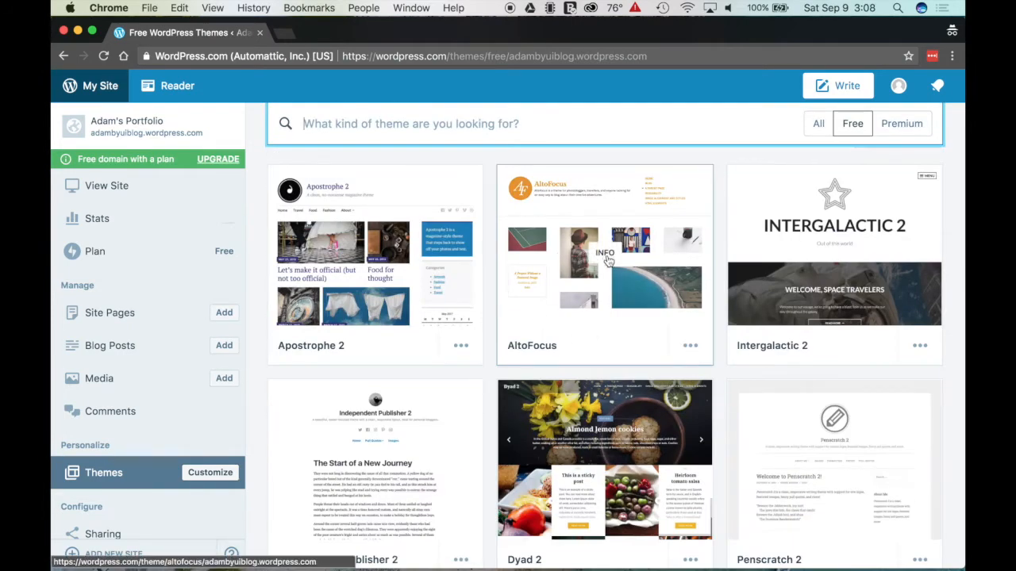
scroll(603, 321, down, 2)
Step: Open the AltoFocus theme details and activate it on the site
click(607, 289)
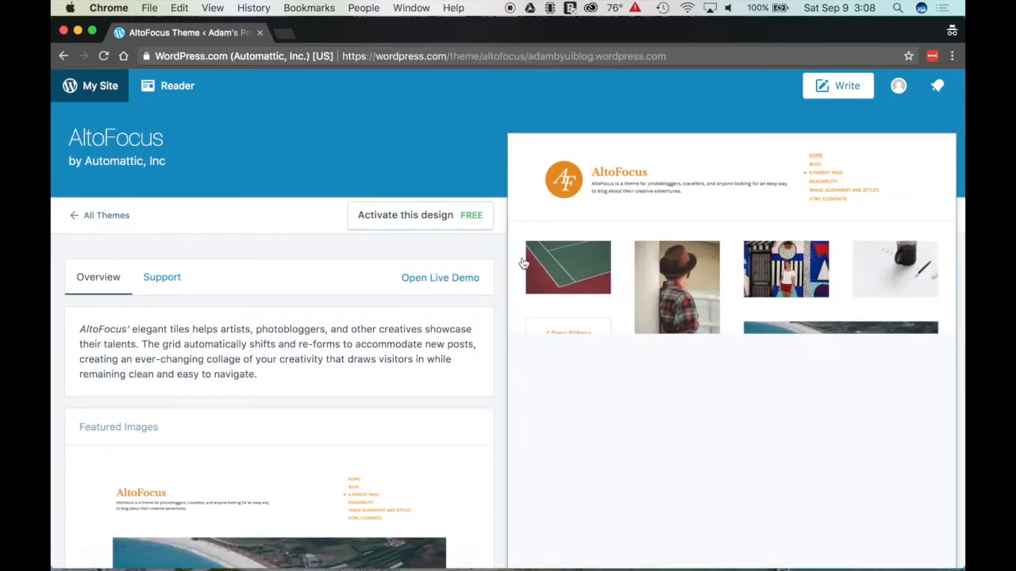
scroll(514, 321, down, 2)
scroll(512, 319, down, 3)
scroll(512, 319, down, 2)
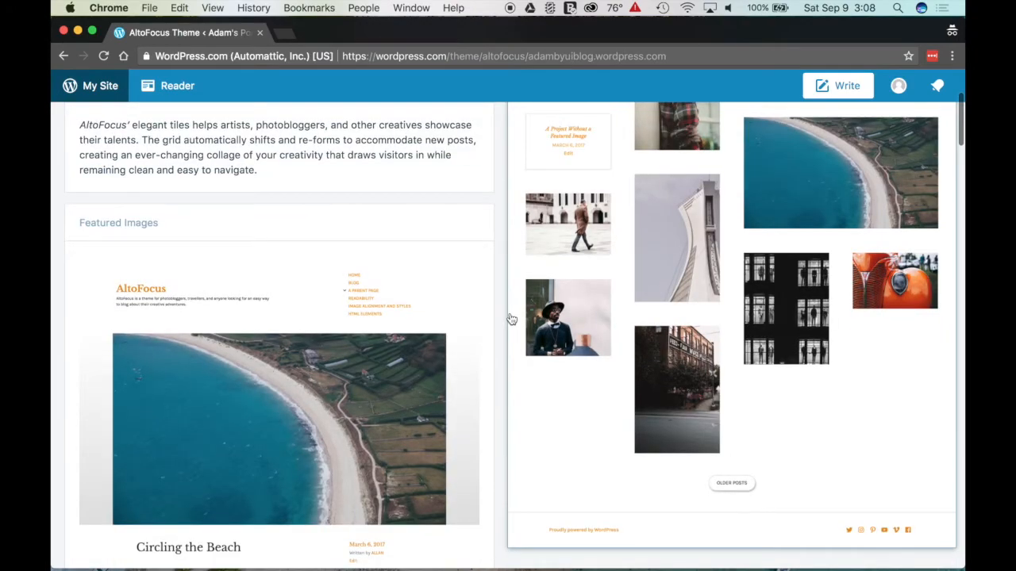
scroll(512, 319, up, 5)
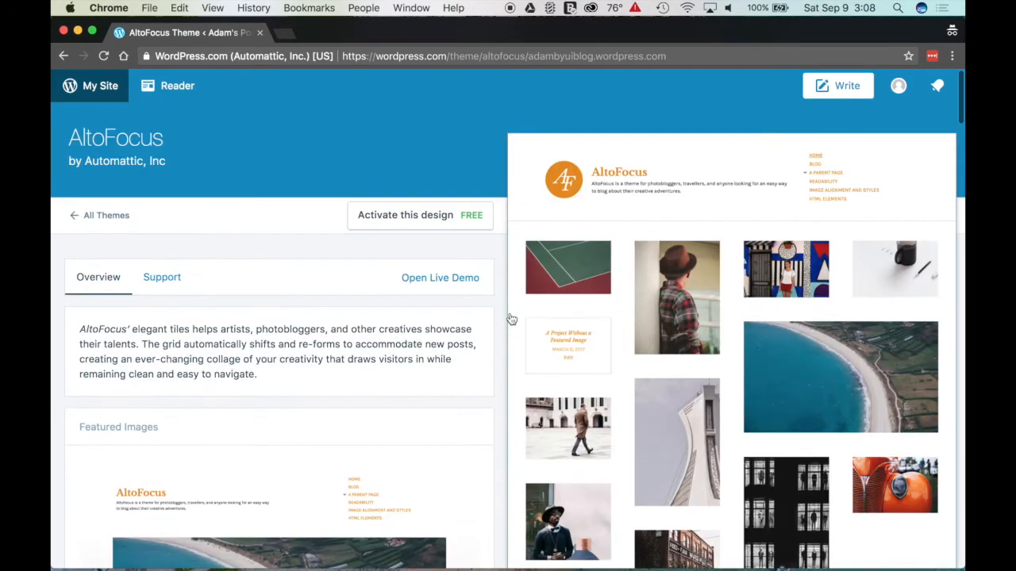
click(441, 224)
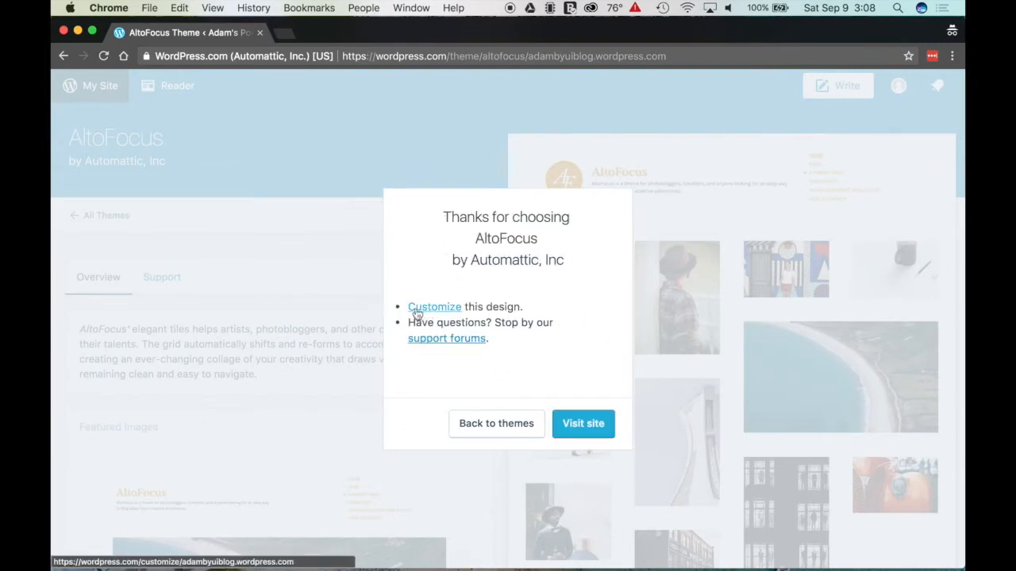
Step: Launch the Customizer for AltoFocus and review the Site Identity title and tagline
click(442, 315)
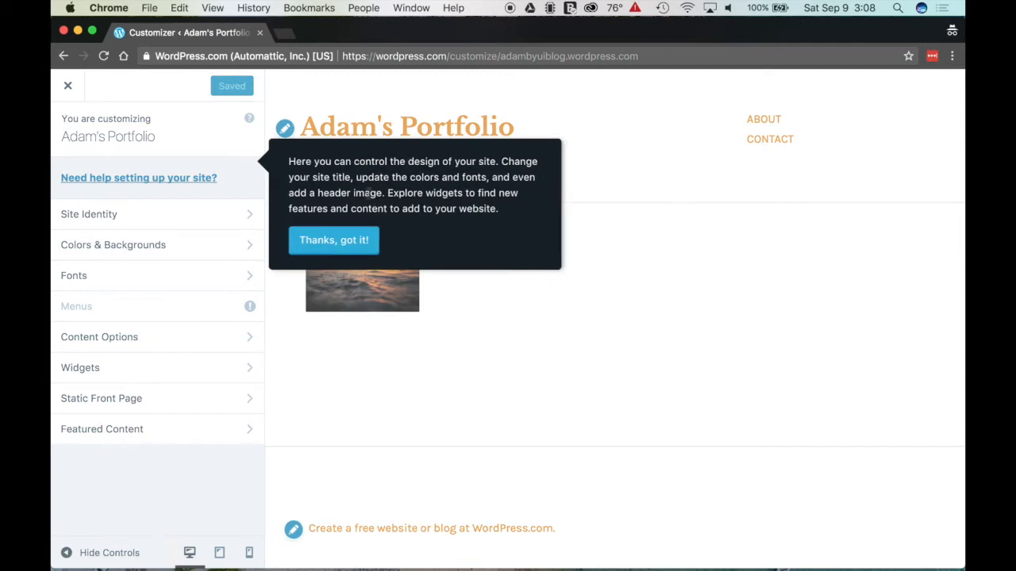
click(344, 248)
click(222, 216)
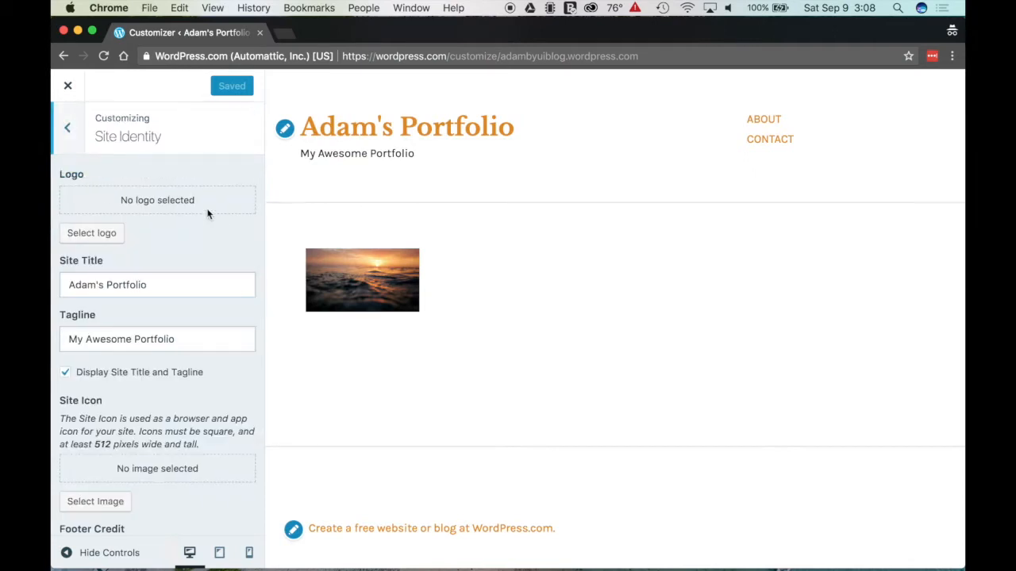
click(70, 129)
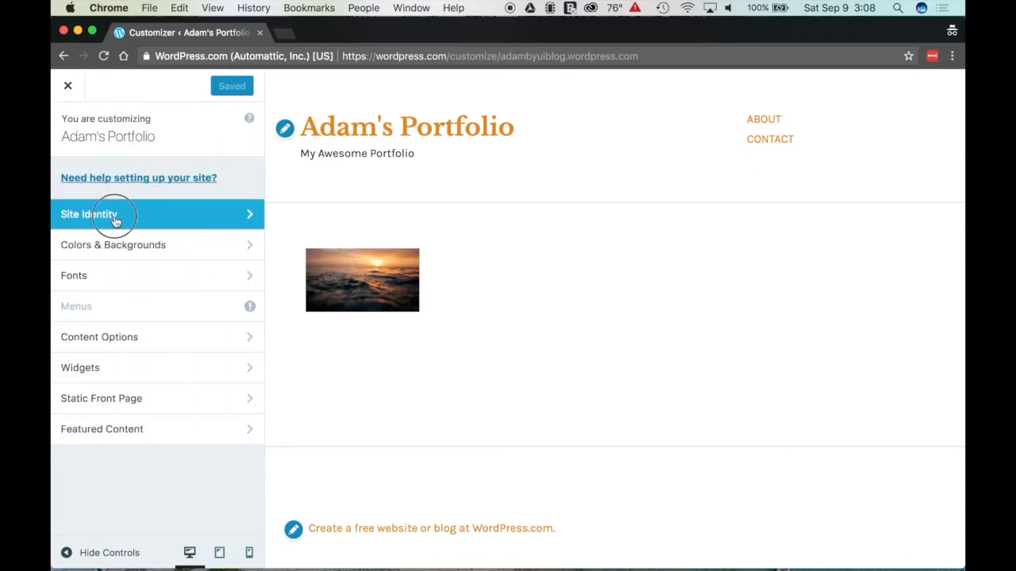
click(115, 221)
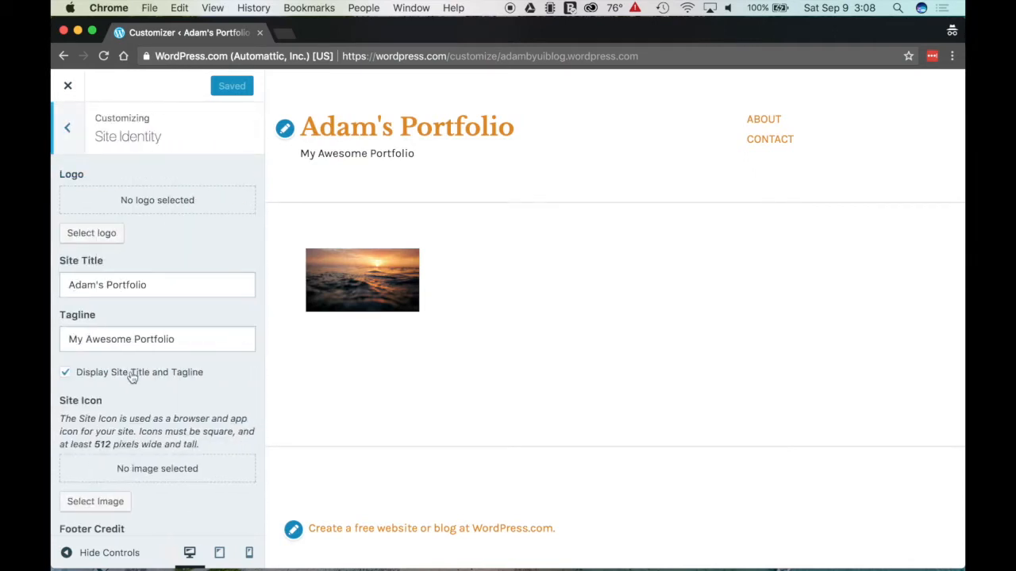
scroll(181, 342, down, 2)
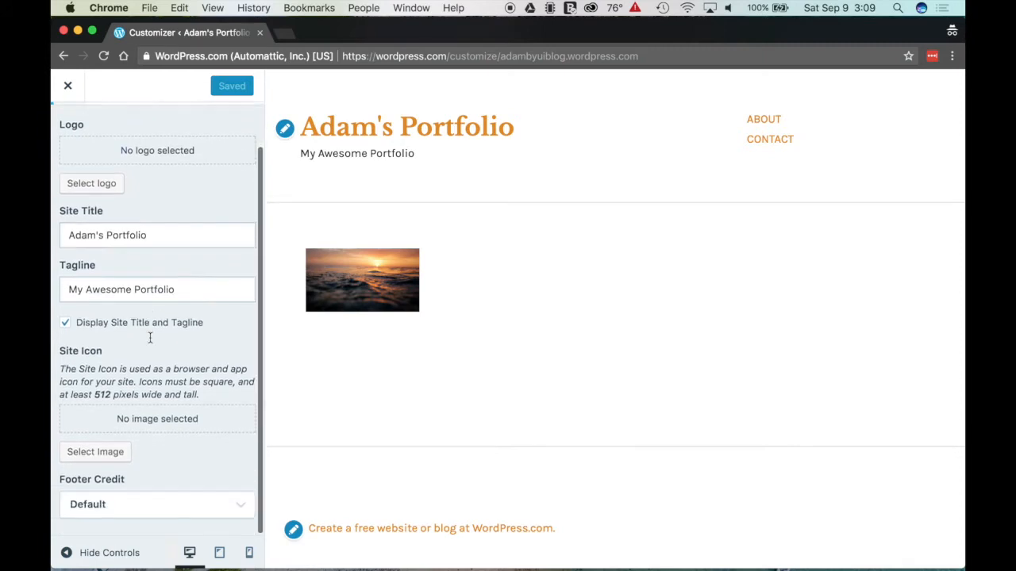
scroll(150, 325, up, 2)
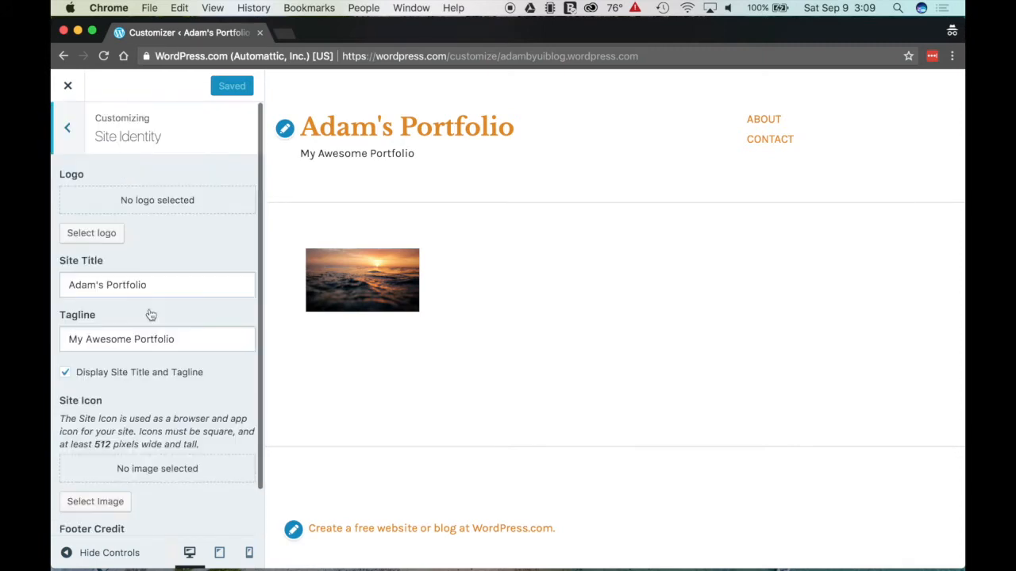
click(70, 128)
click(119, 215)
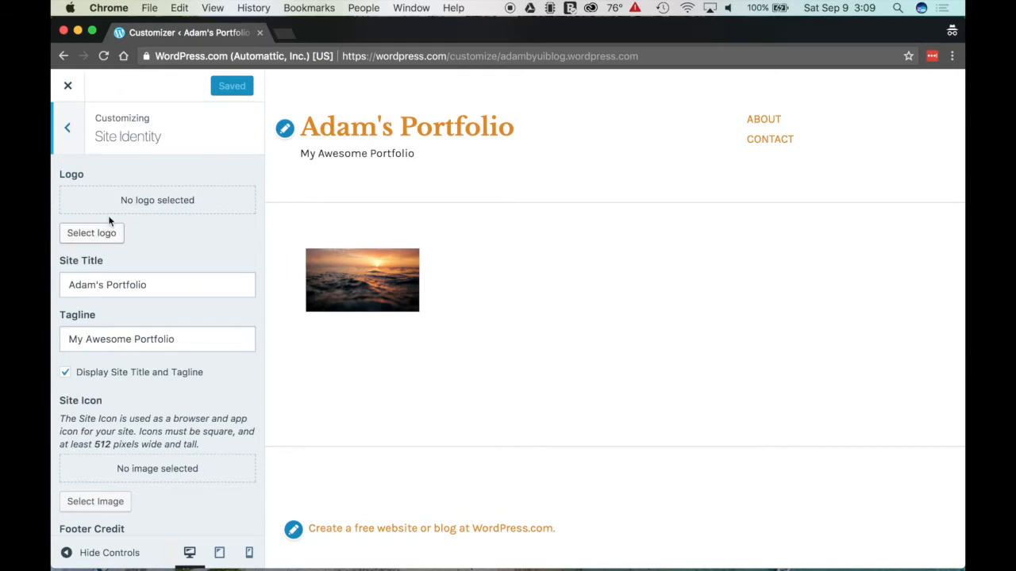
scroll(118, 214, down, 2)
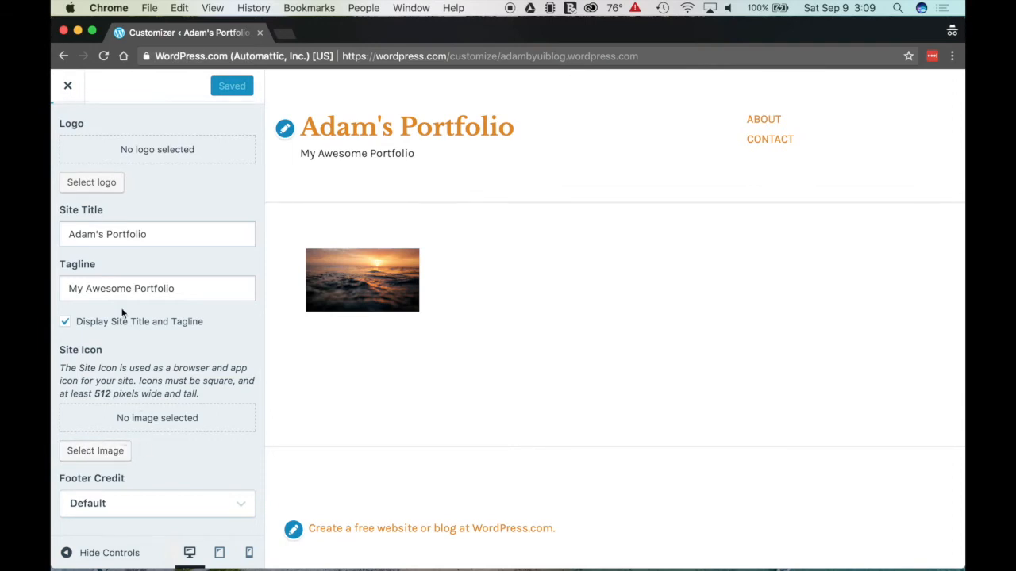
scroll(123, 258, up, 2)
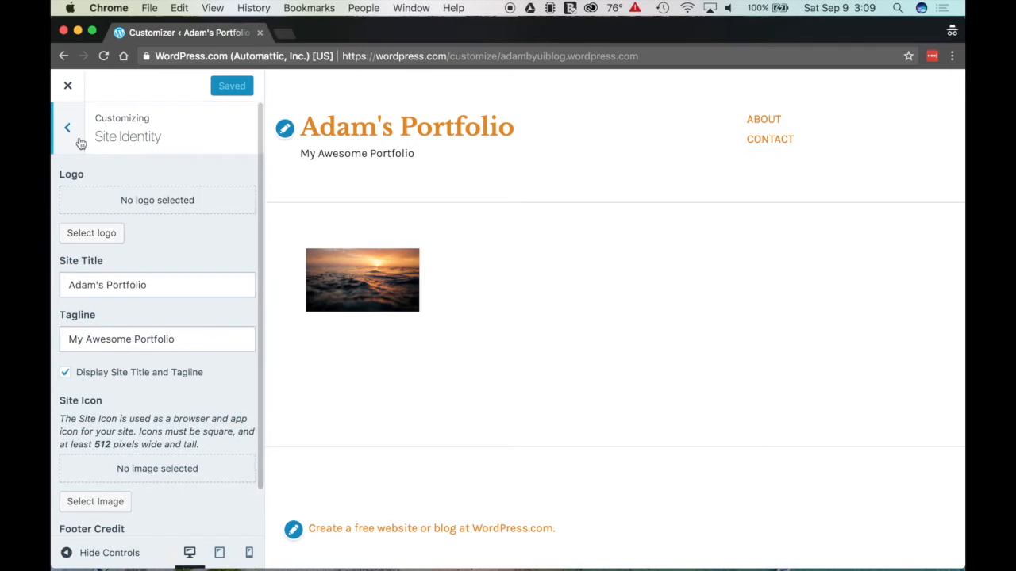
click(79, 140)
Step: In Colors & Backgrounds, try colour palettes, a background image and preset background colours
click(109, 244)
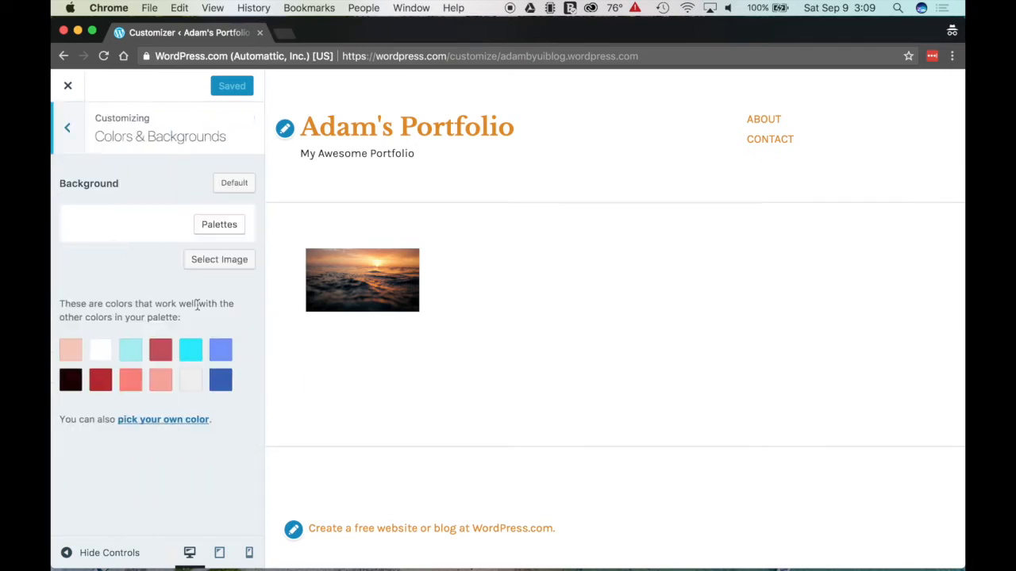
click(211, 227)
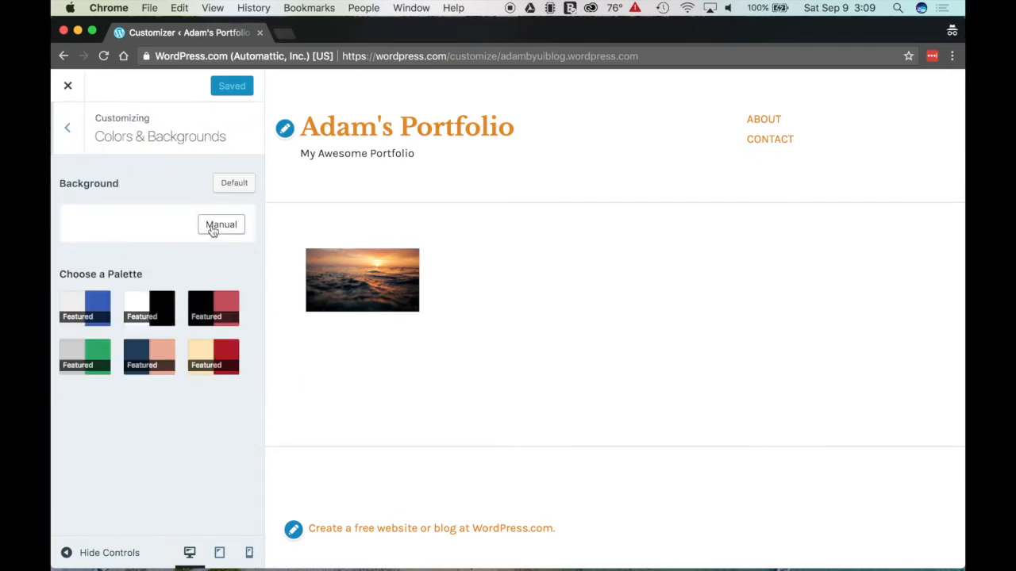
click(213, 229)
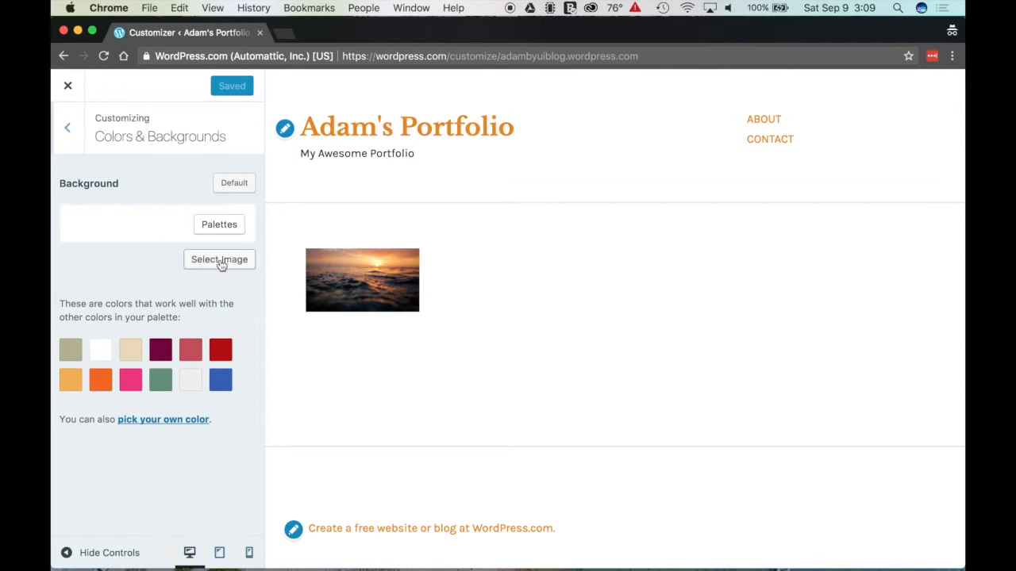
click(212, 227)
click(211, 229)
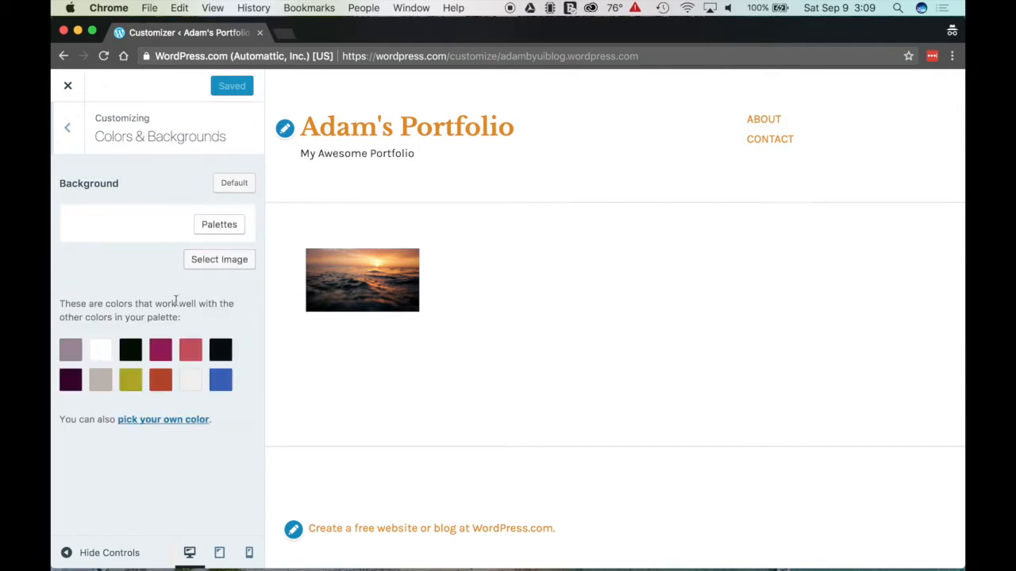
click(214, 265)
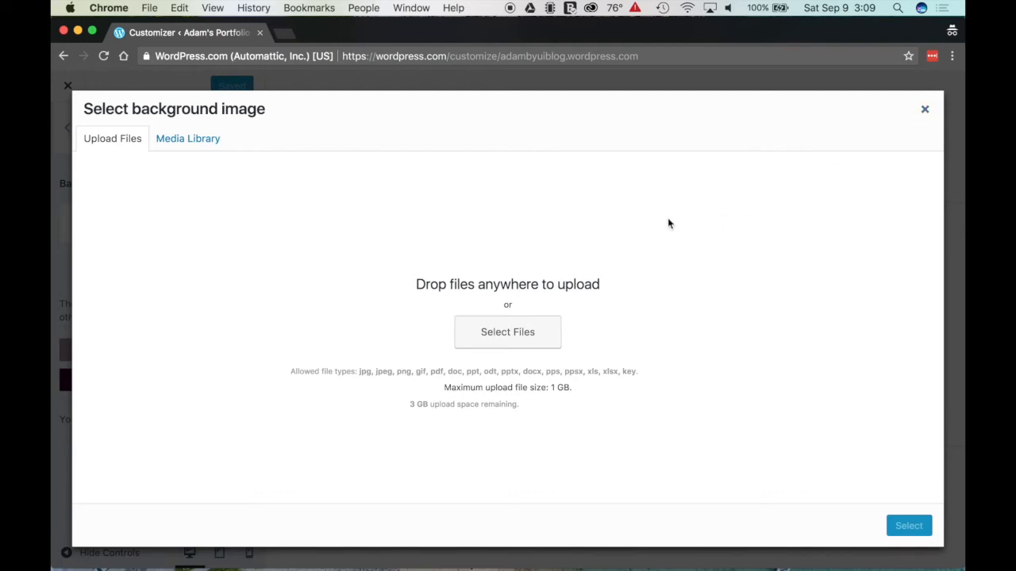
key(Escape)
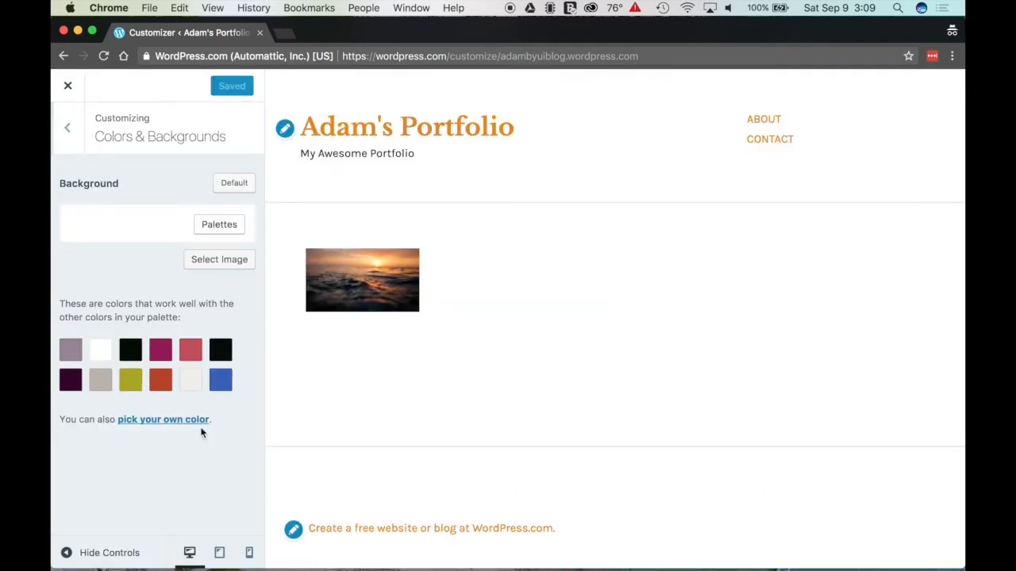
click(70, 383)
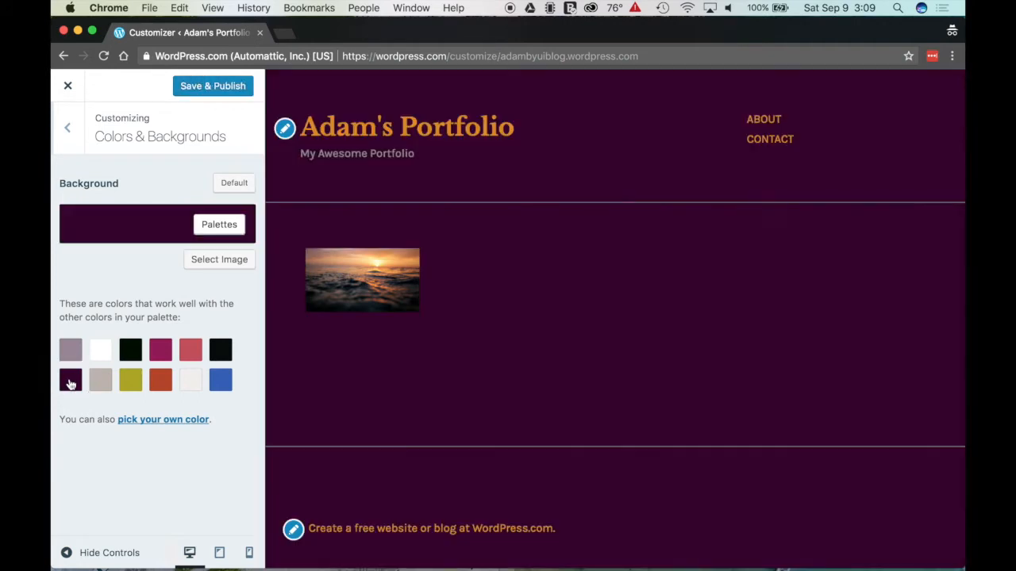
click(161, 385)
click(219, 386)
Step: Set a custom charcoal #232323 background and save & publish it
click(183, 421)
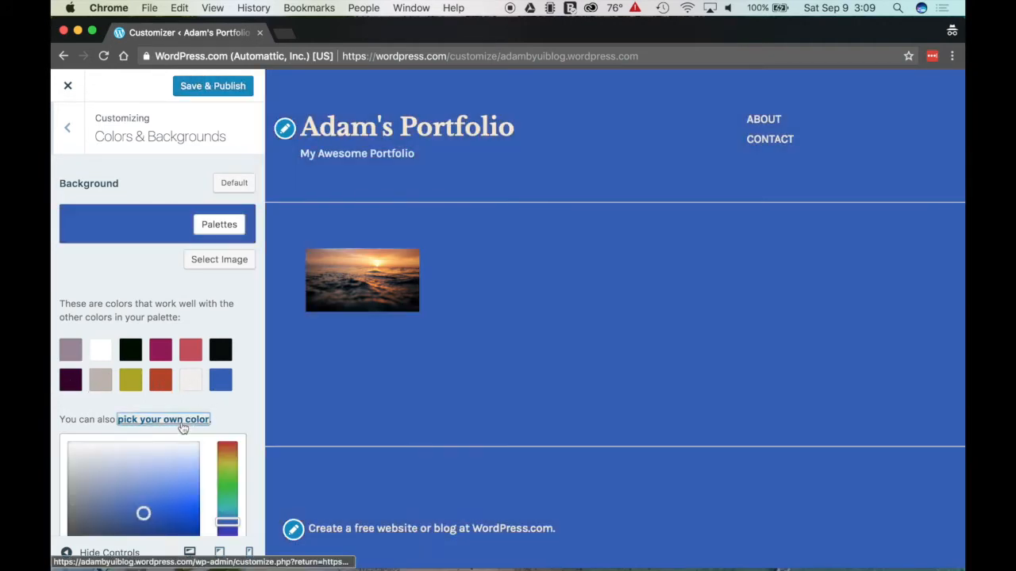
scroll(162, 422, down, 2)
drag(141, 425, 173, 375)
drag(227, 432, 227, 408)
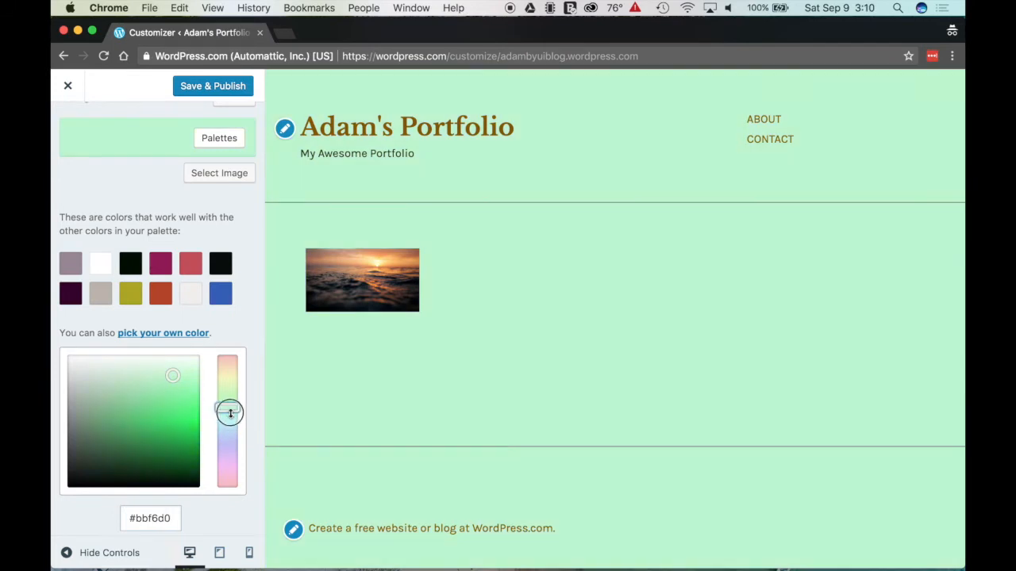
drag(170, 372, 71, 378)
drag(70, 462, 54, 471)
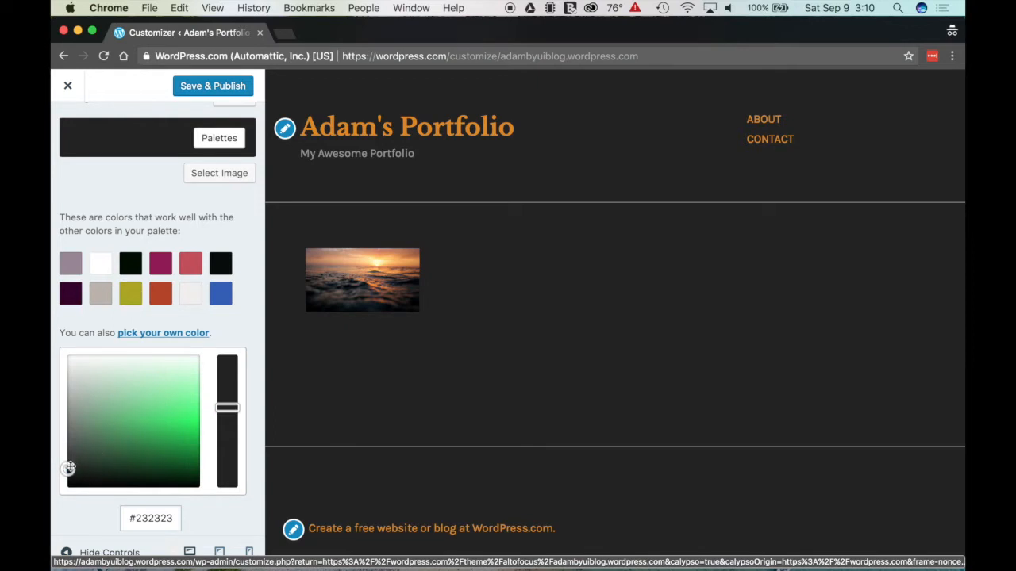
scroll(155, 150, up, 3)
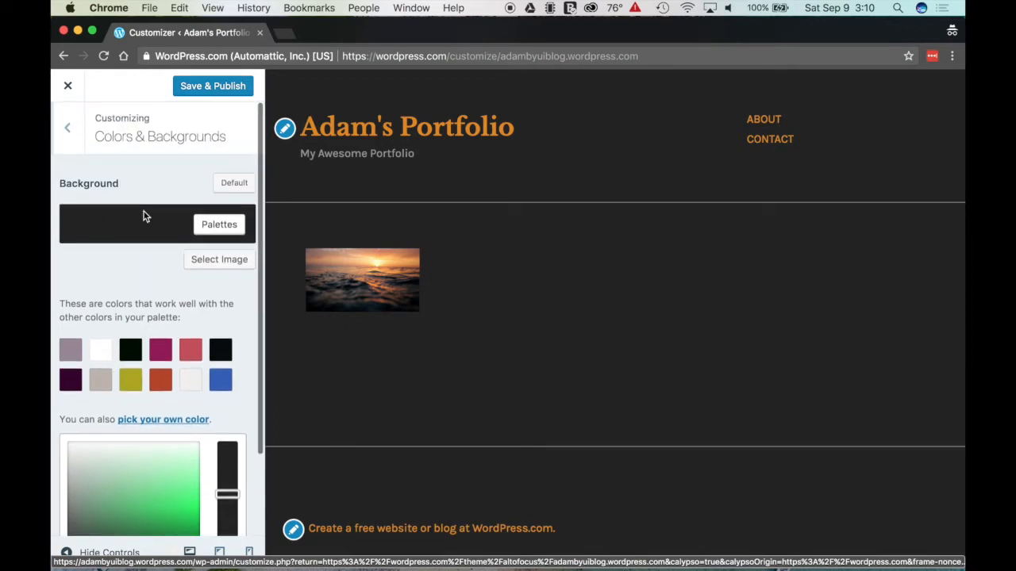
click(204, 87)
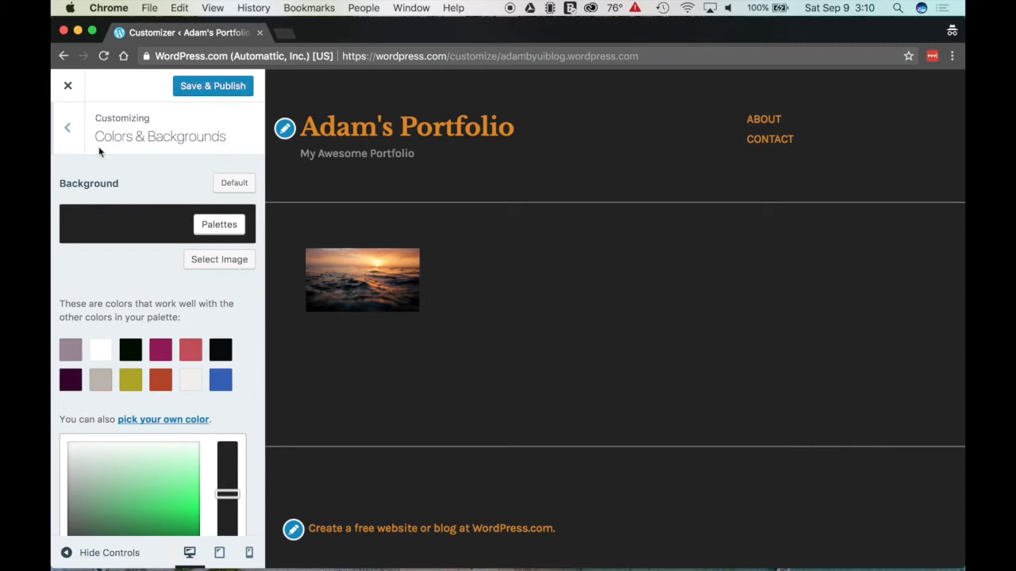
click(73, 136)
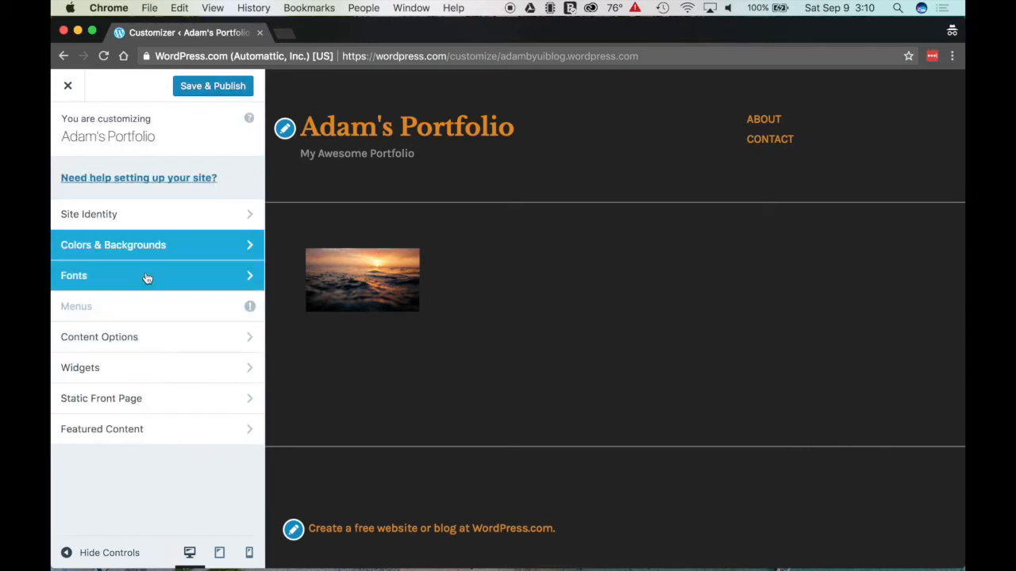
Step: Set the heading font to Montserrat in the Fonts section
click(146, 276)
click(155, 199)
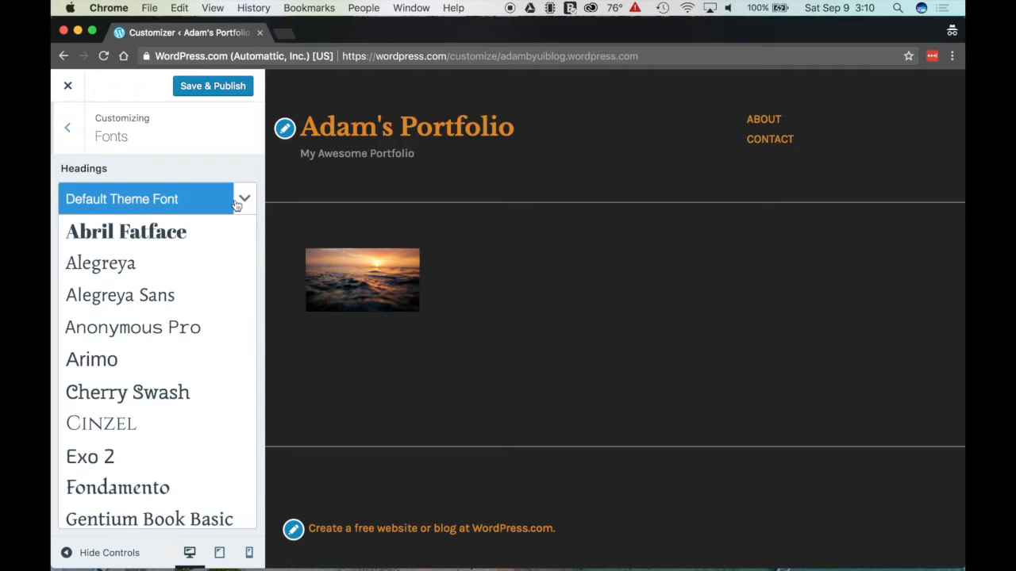
scroll(144, 293, down, 10)
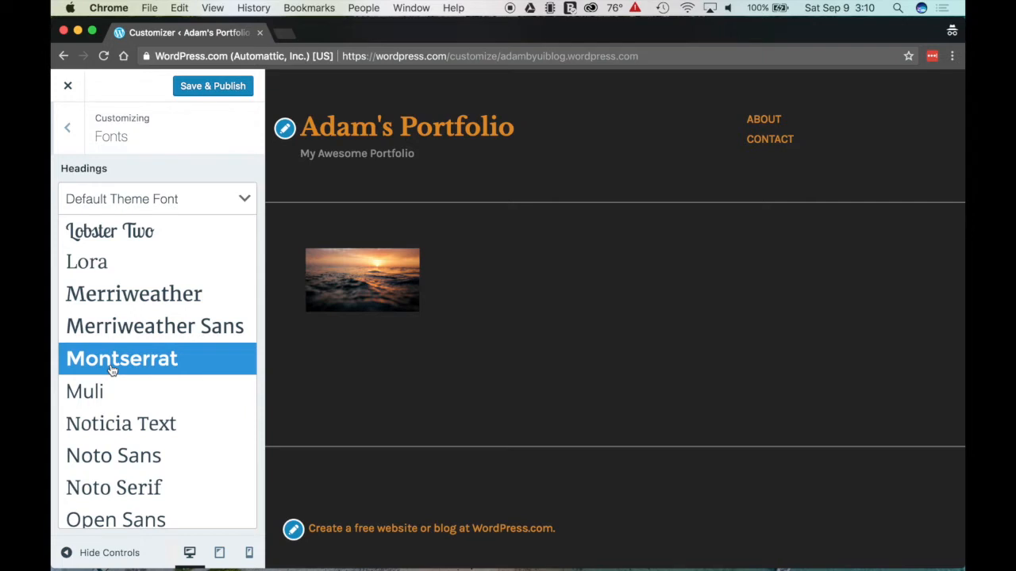
click(127, 364)
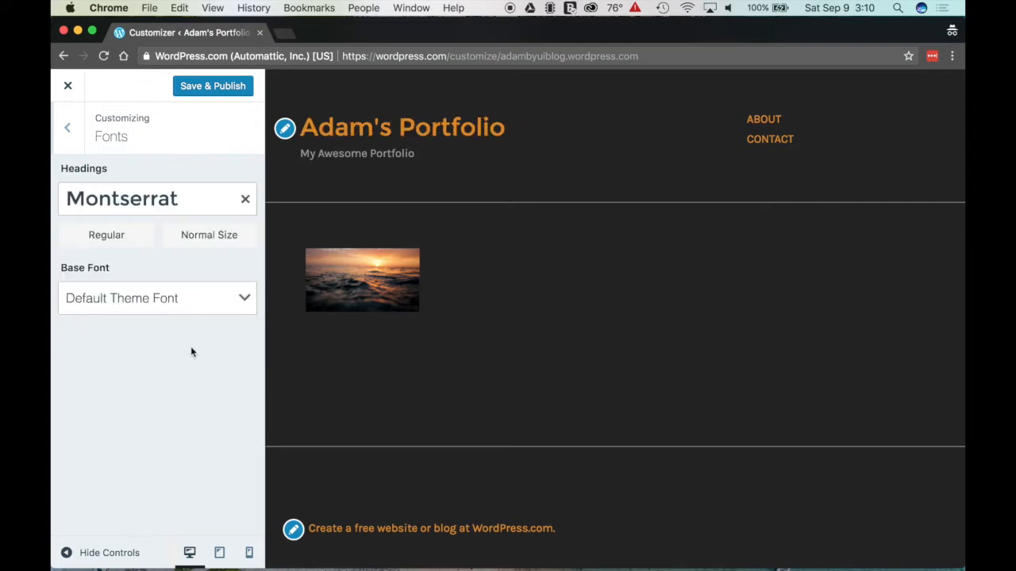
Step: Try Huge and Small heading sizes, then settle on Normal Size
click(198, 240)
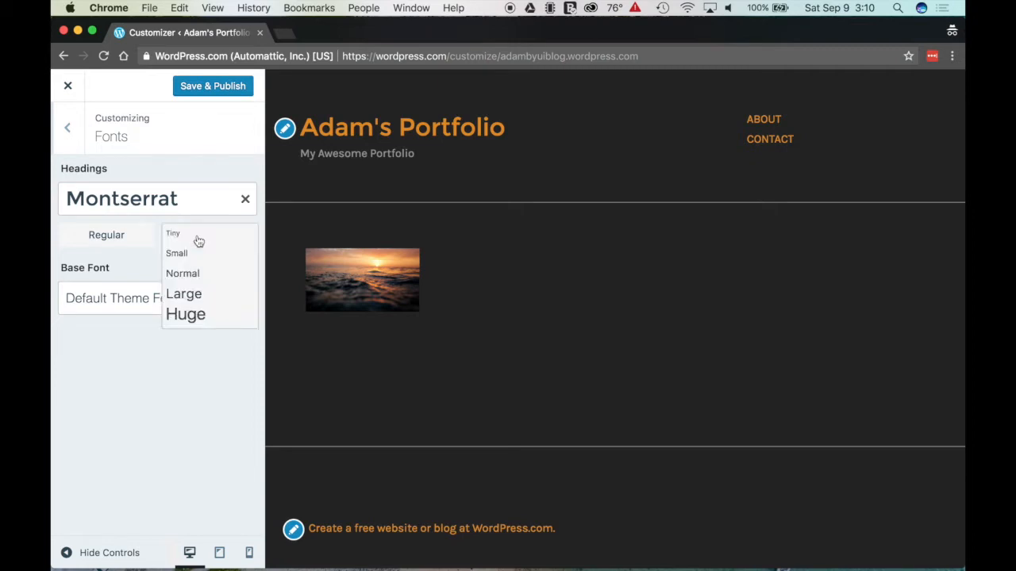
click(198, 314)
click(203, 239)
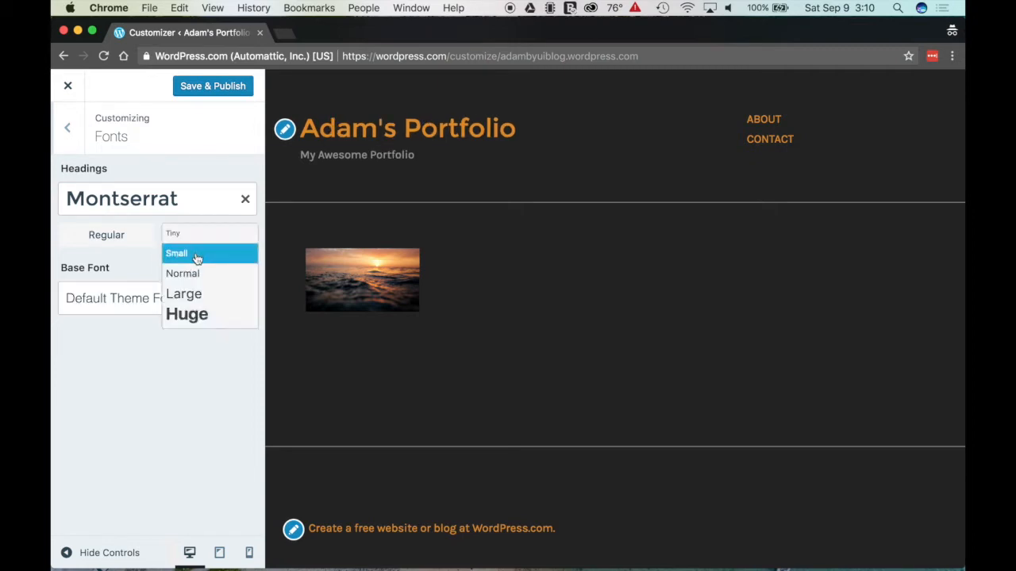
click(193, 254)
click(196, 245)
click(199, 315)
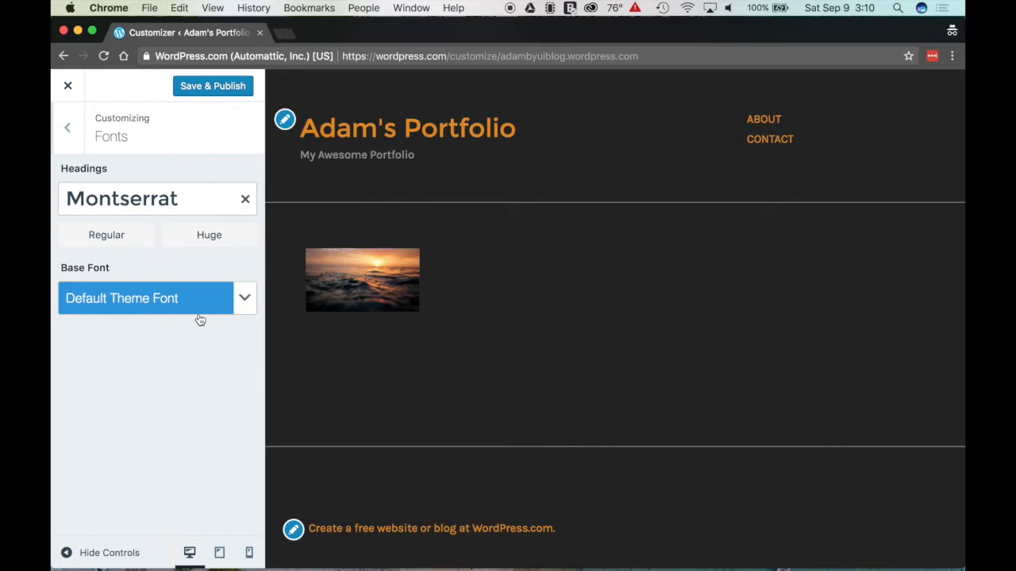
click(242, 302)
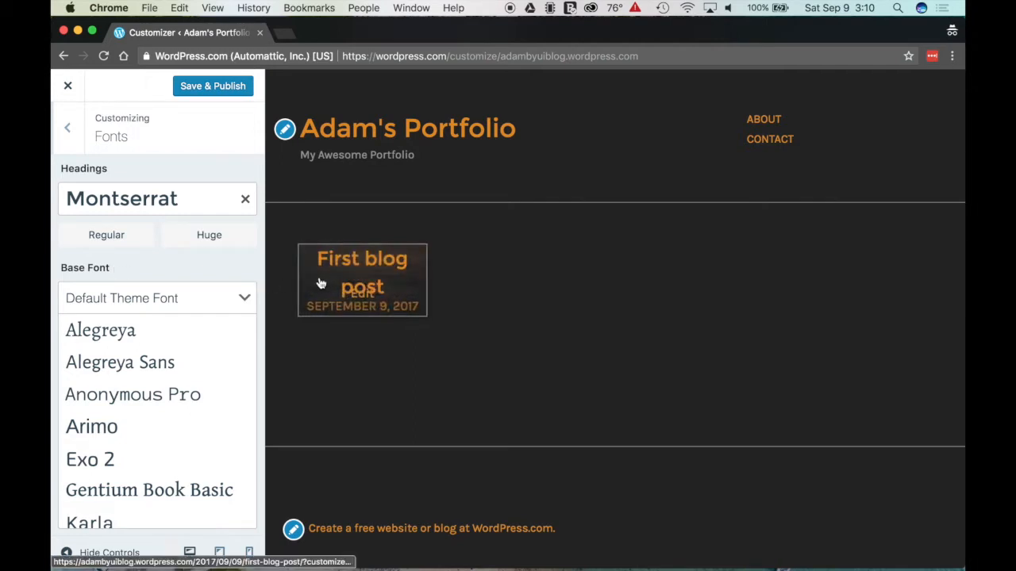
click(218, 236)
click(225, 278)
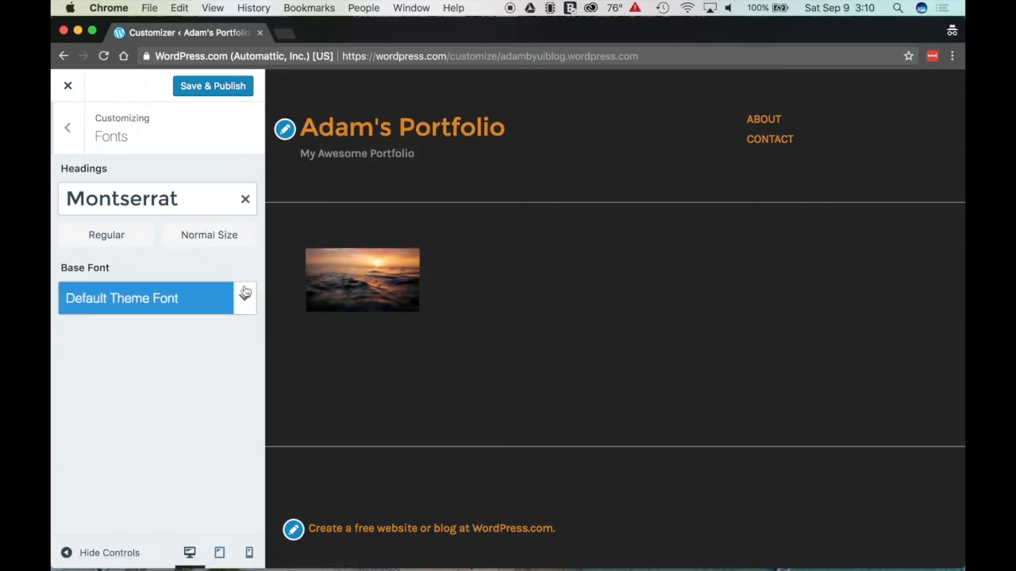
click(219, 238)
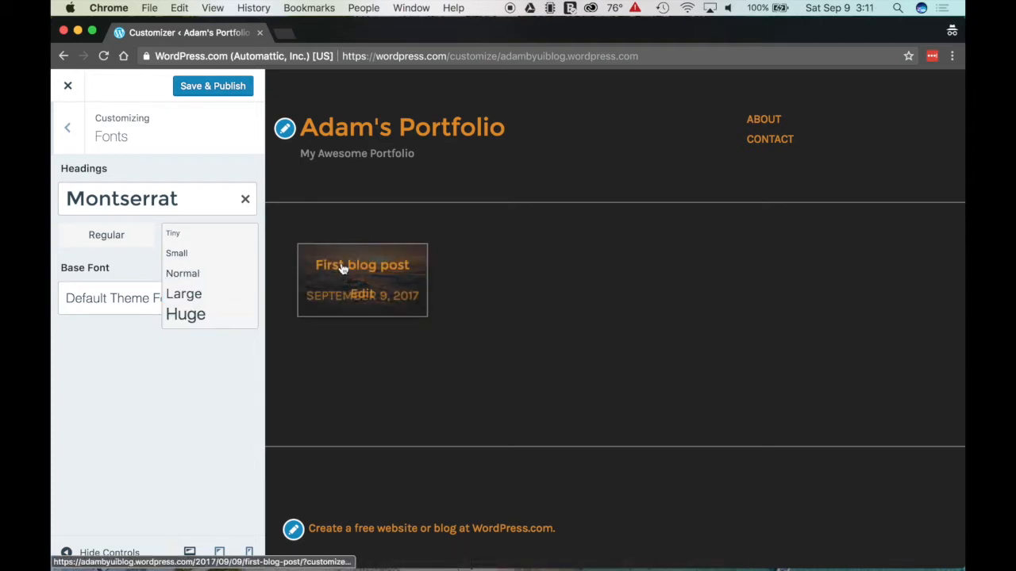
click(193, 279)
Step: Open the First blog post in the Customizer preview and inspect its paragraph text
click(326, 291)
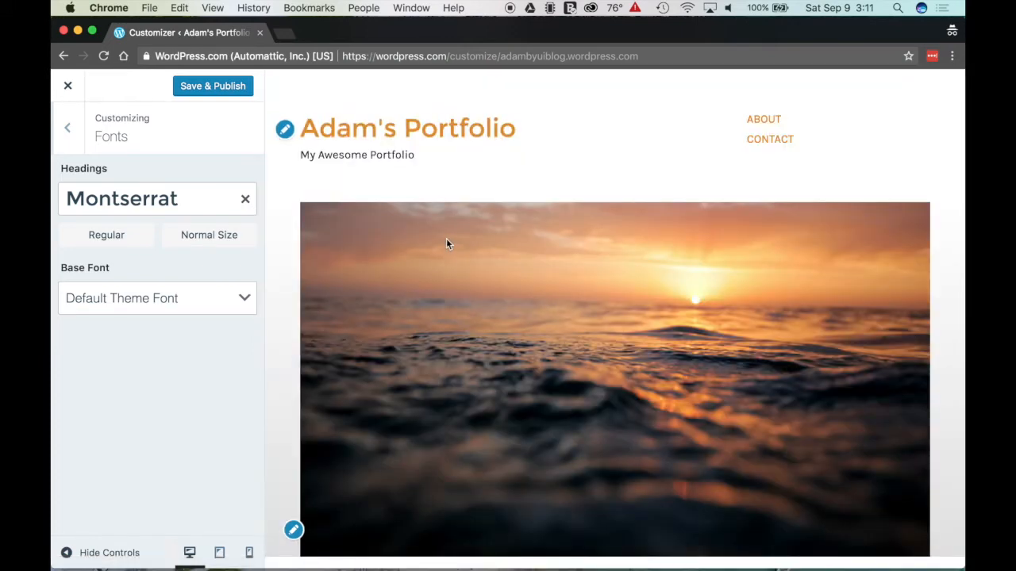
scroll(611, 258, down, 5)
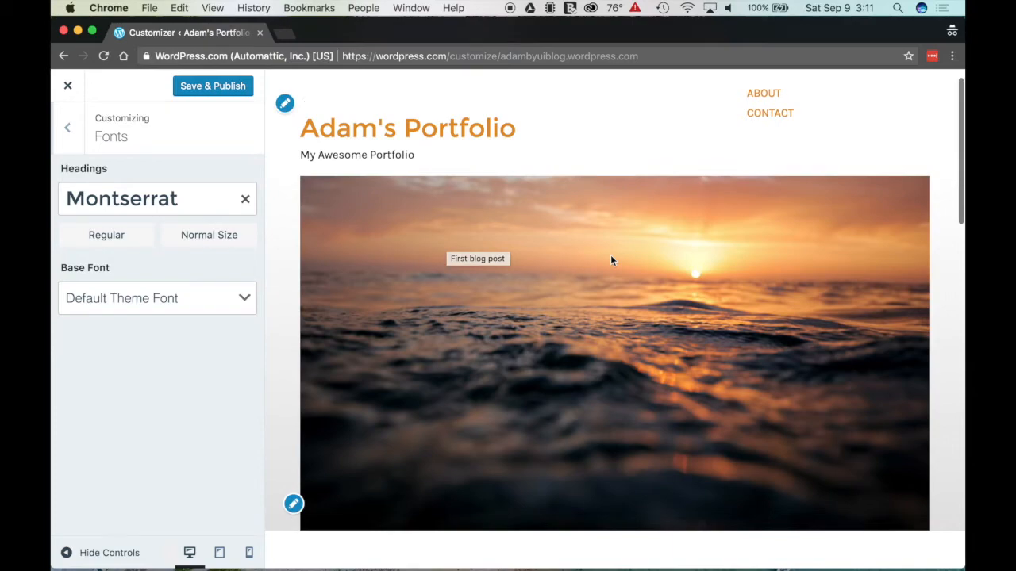
scroll(610, 256, down, 10)
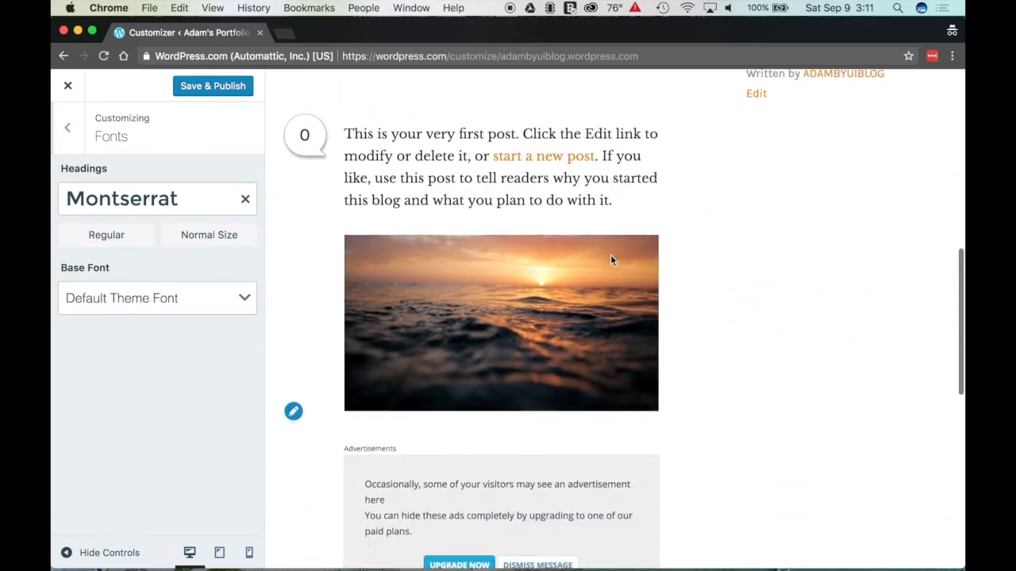
scroll(610, 261, up, 12)
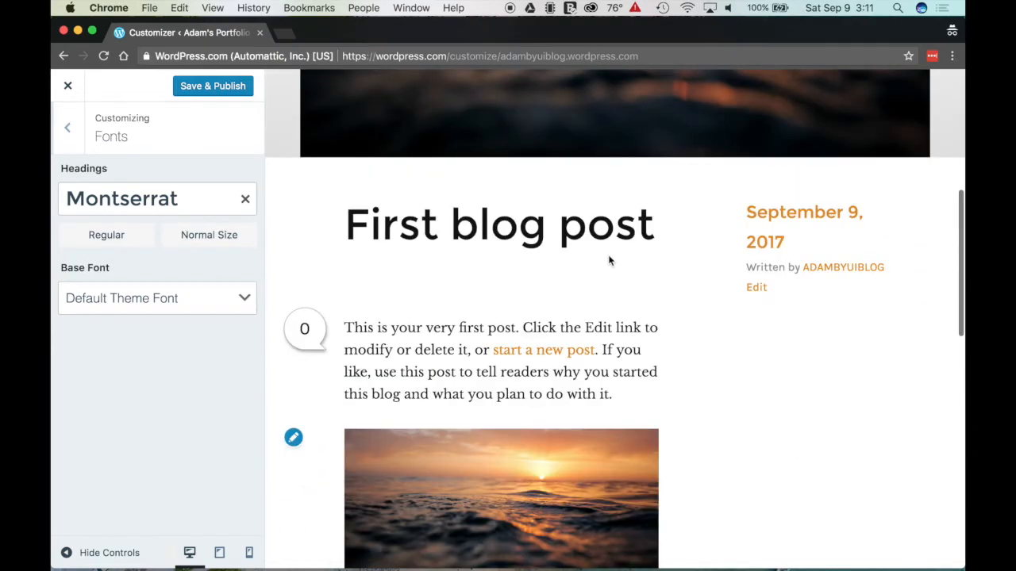
scroll(389, 341, down, 3)
drag(366, 217, 596, 284)
click(596, 277)
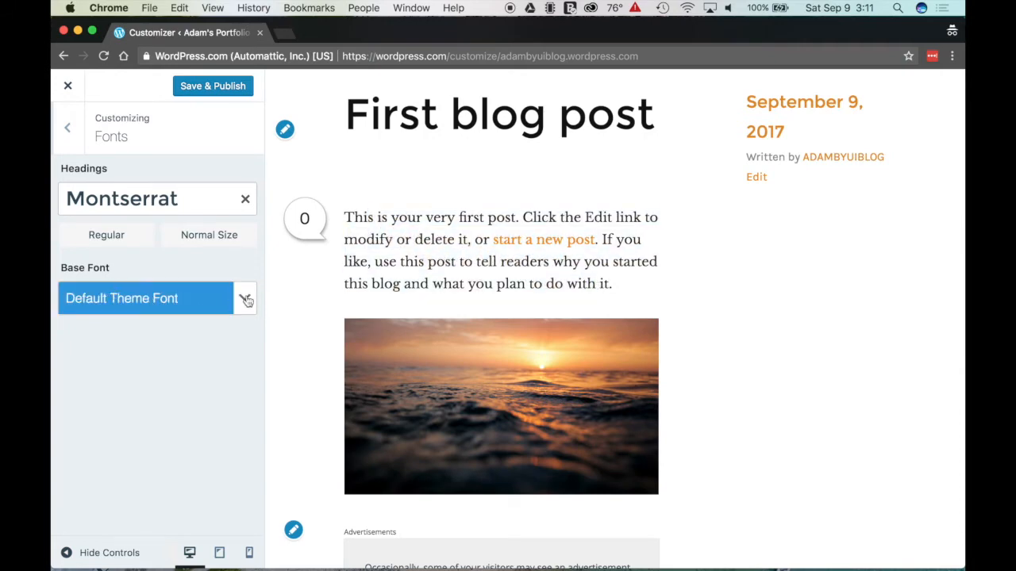
scroll(407, 245, up, 8)
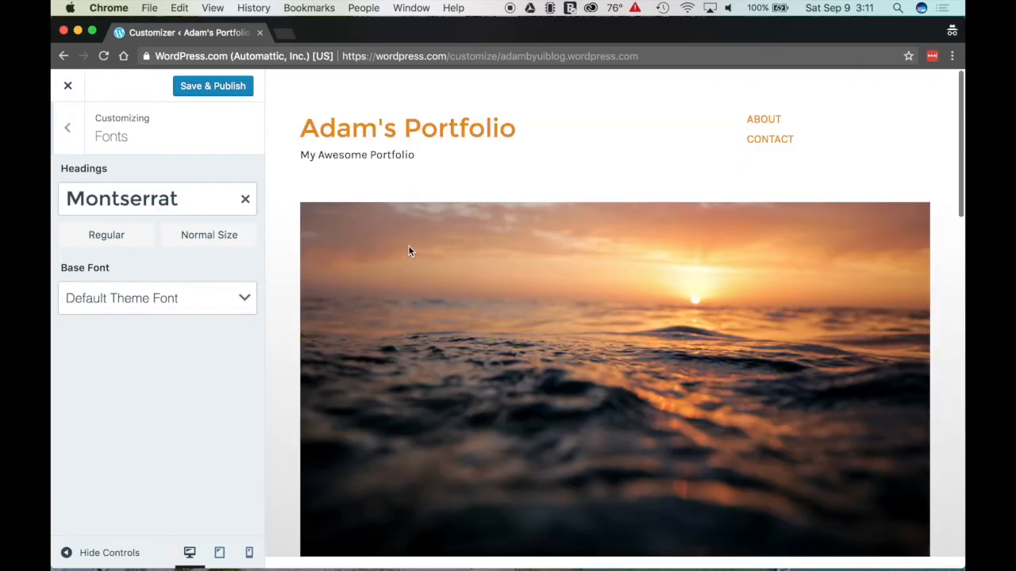
scroll(483, 170, down, 8)
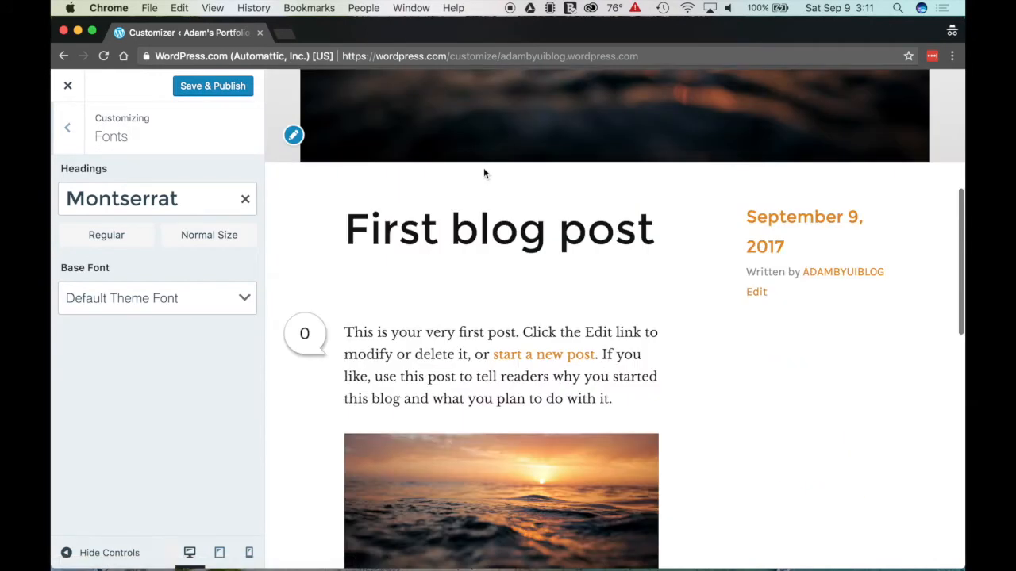
scroll(385, 167, up, 2)
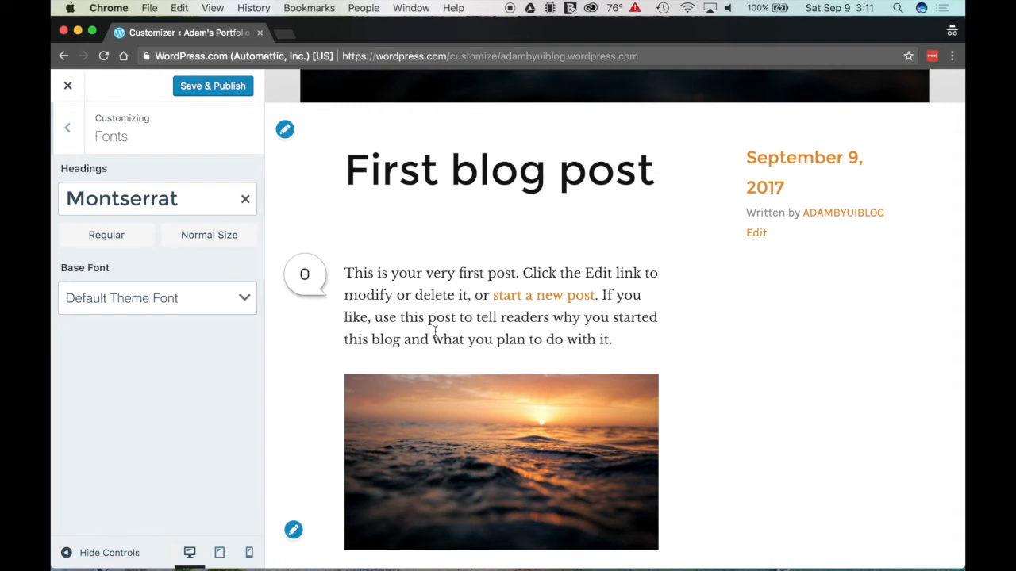
scroll(436, 335, down, 1)
scroll(437, 335, down, 1)
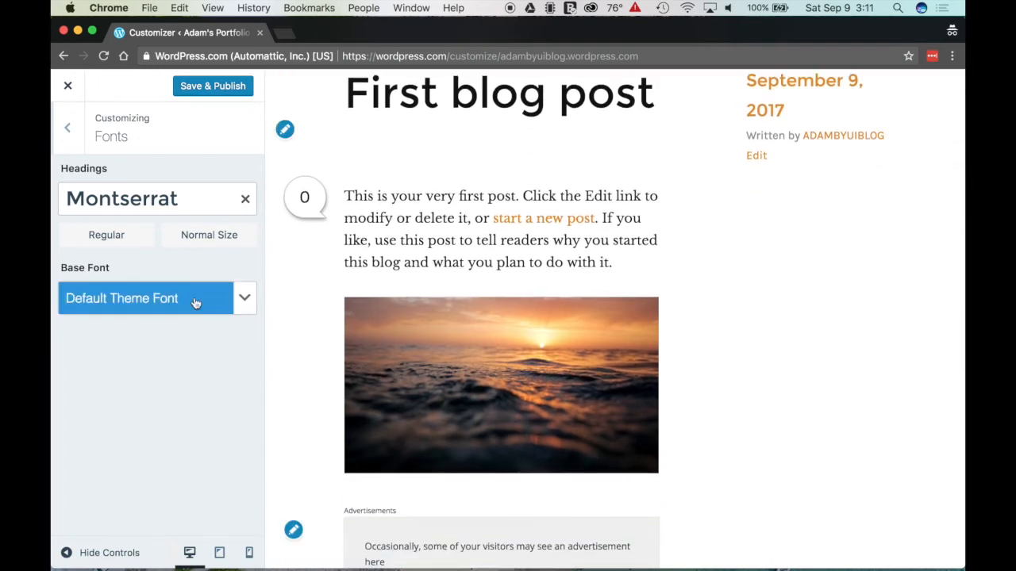
Step: Choose Open Sans as the base font and publish the font changes
click(244, 302)
scroll(197, 415, down, 1)
scroll(197, 415, down, 2)
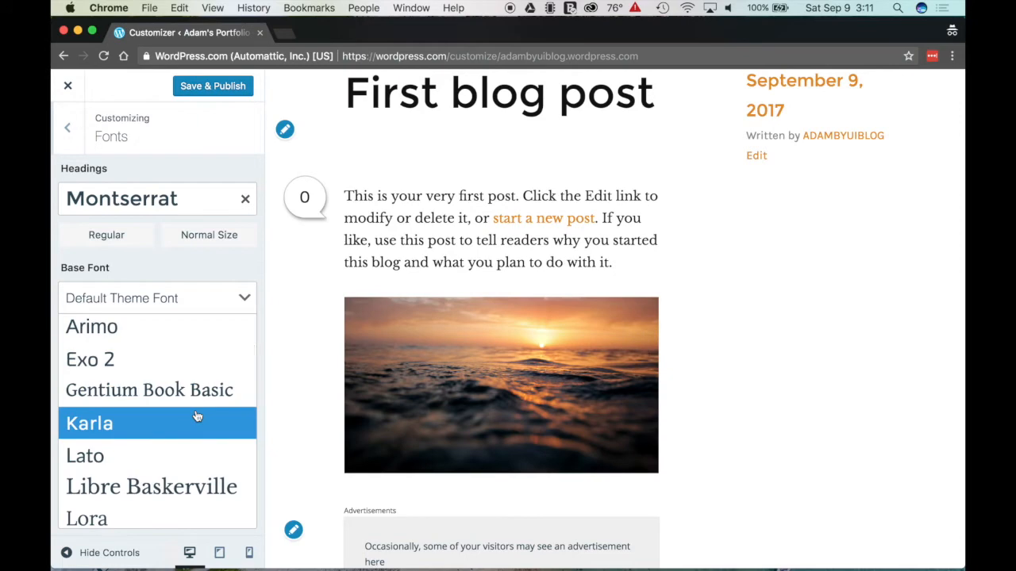
scroll(198, 416, down, 1)
scroll(197, 416, down, 3)
scroll(198, 417, down, 2)
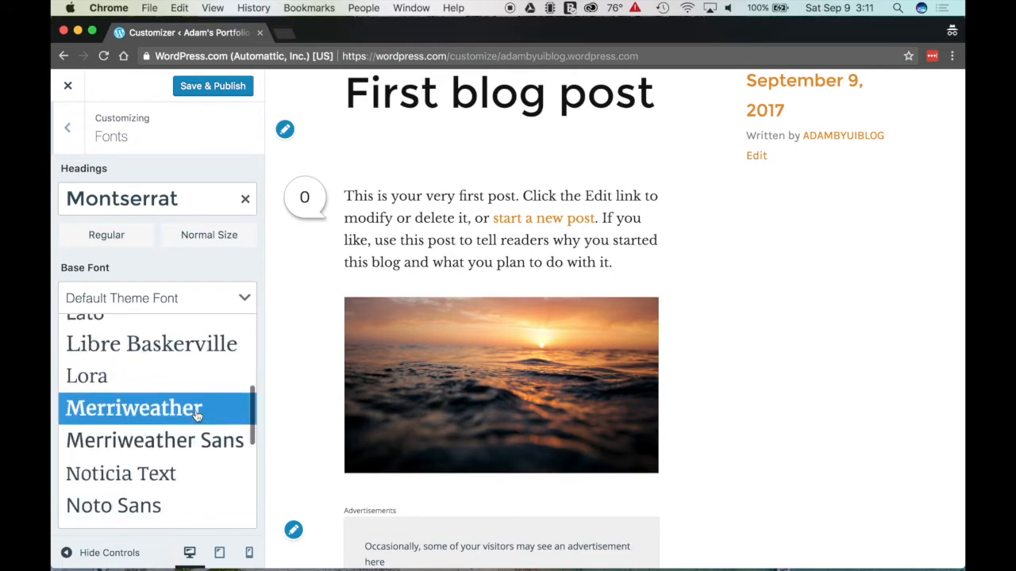
scroll(198, 417, down, 2)
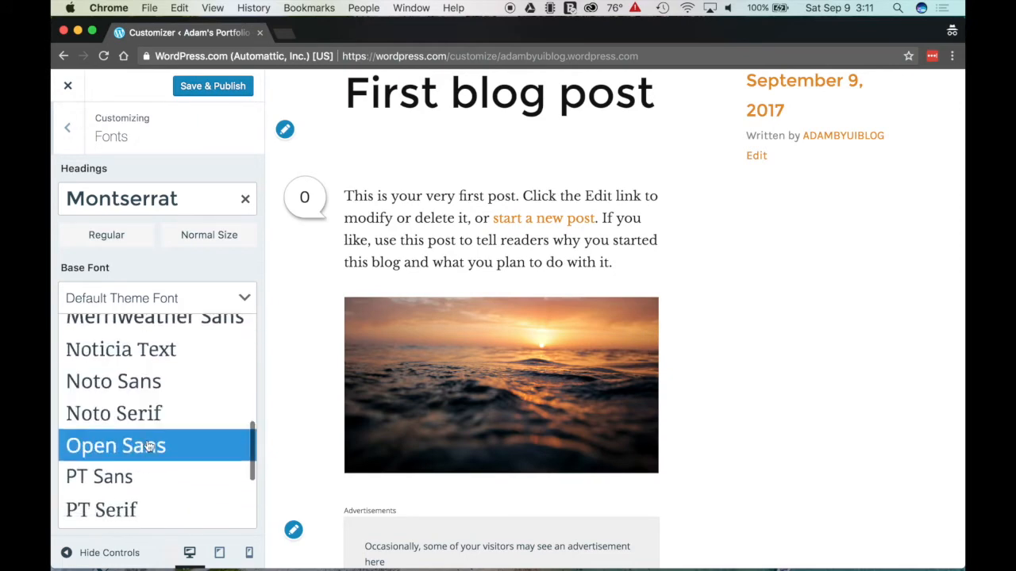
click(198, 446)
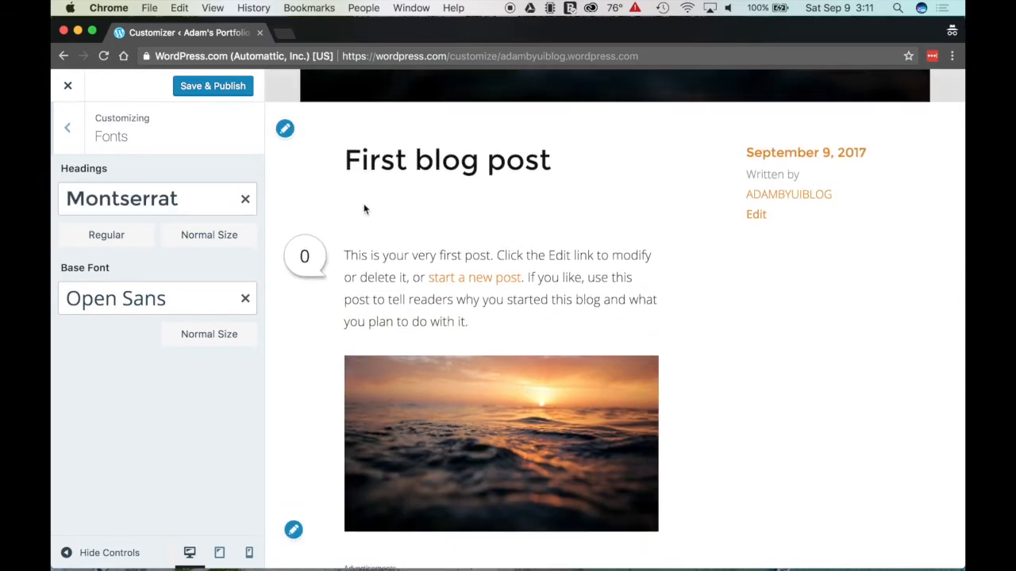
scroll(477, 256, down, 5)
scroll(478, 256, up, 10)
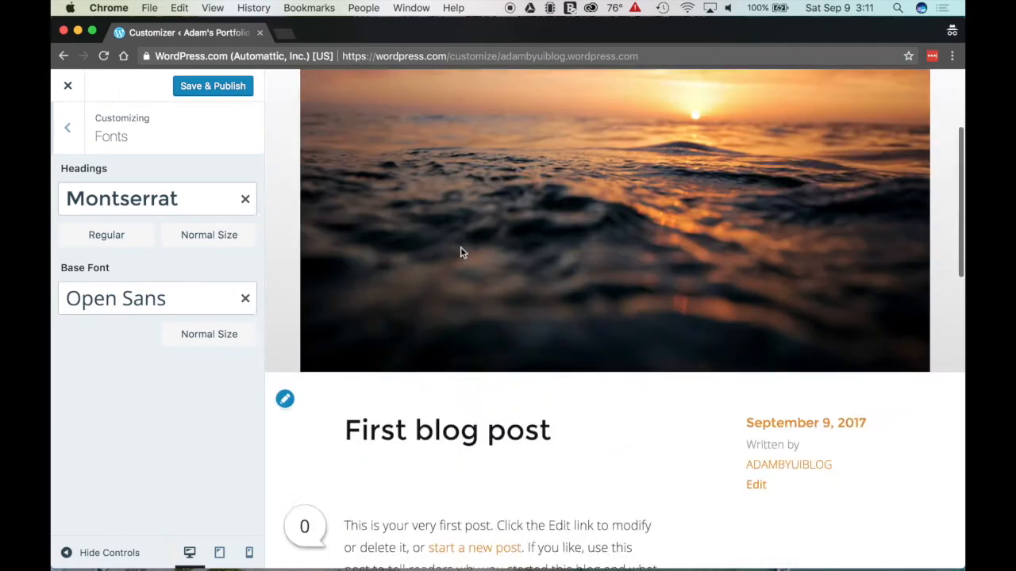
click(224, 85)
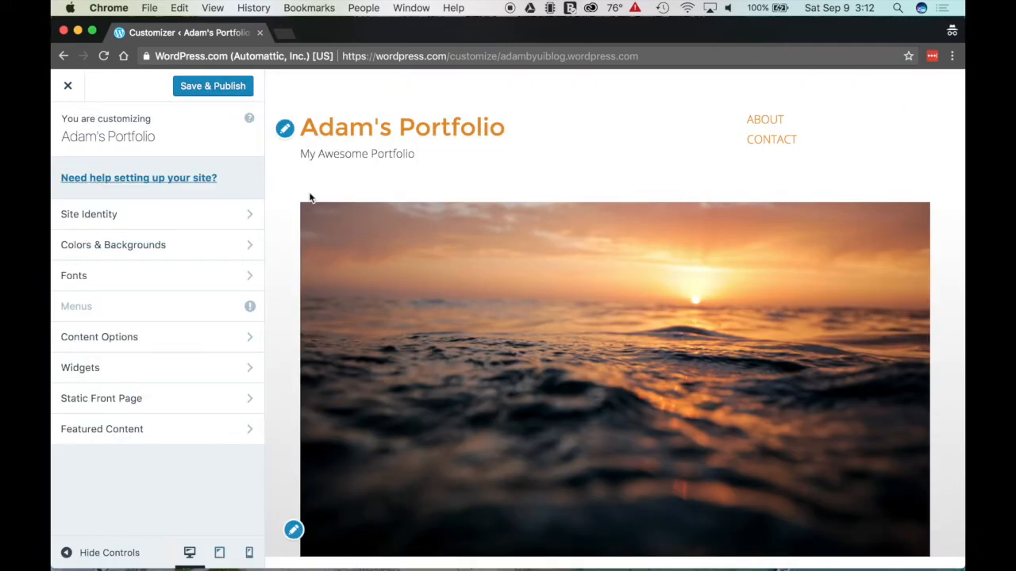
Step: Retitle the footer Text widget 'Thank You!' with body 'Thanks for checking out my site today!'
click(98, 367)
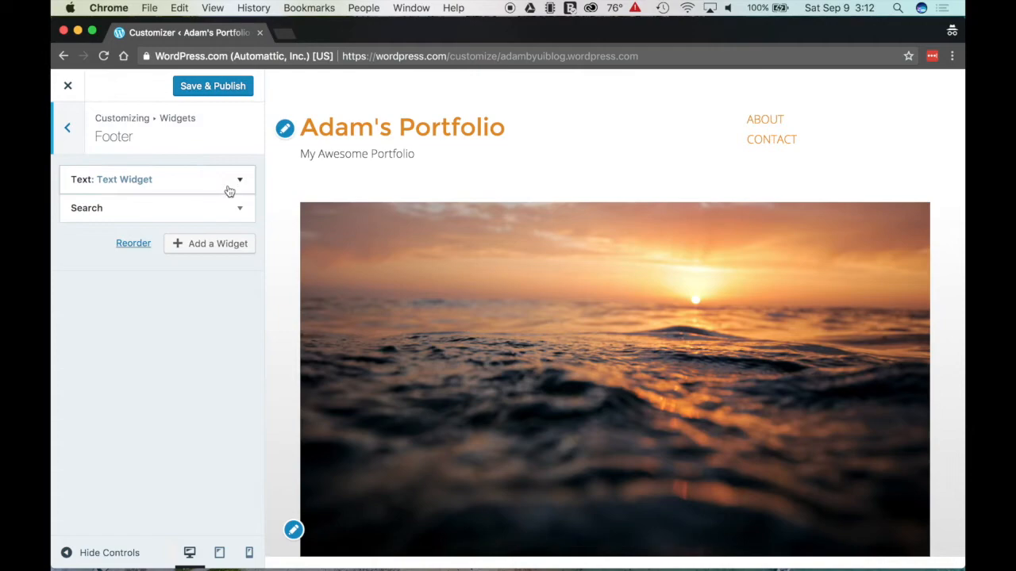
scroll(447, 228, down, 15)
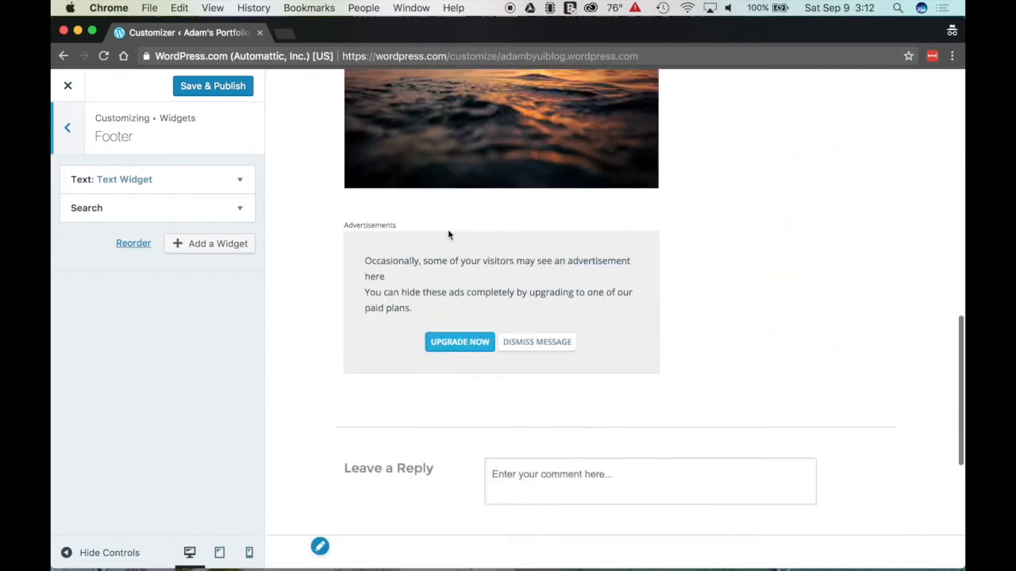
scroll(448, 228, down, 5)
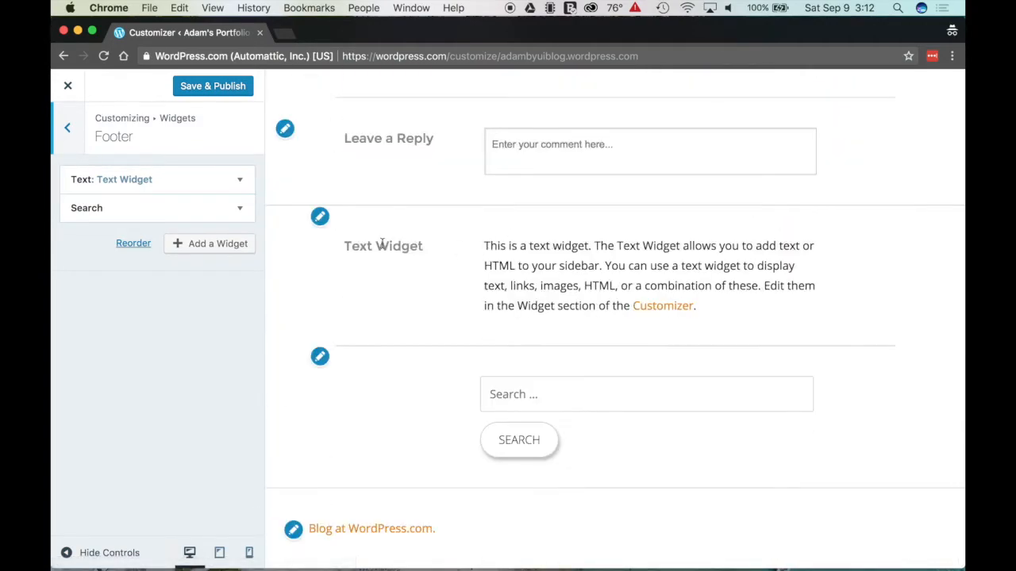
click(238, 180)
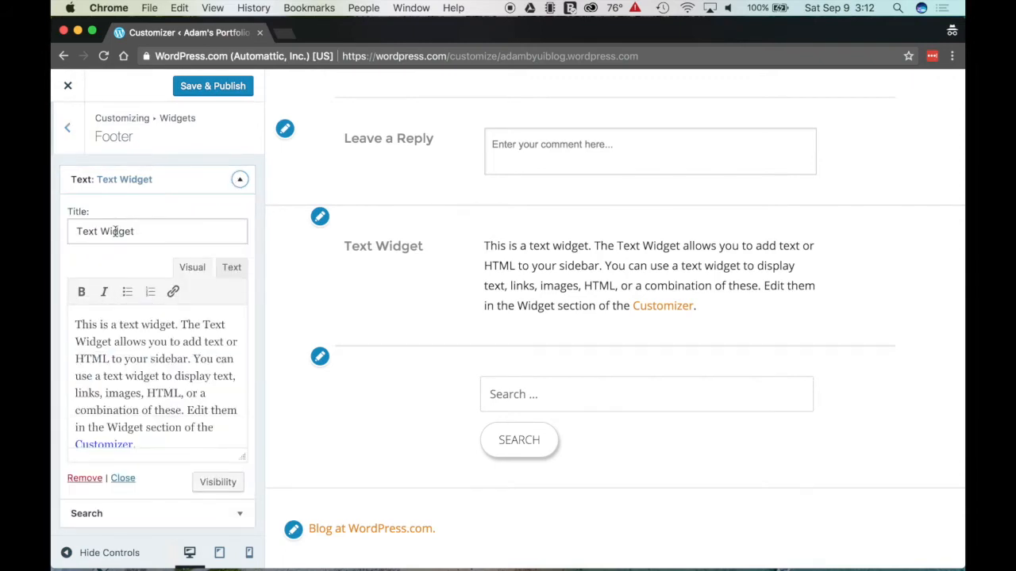
triple_click(115, 231)
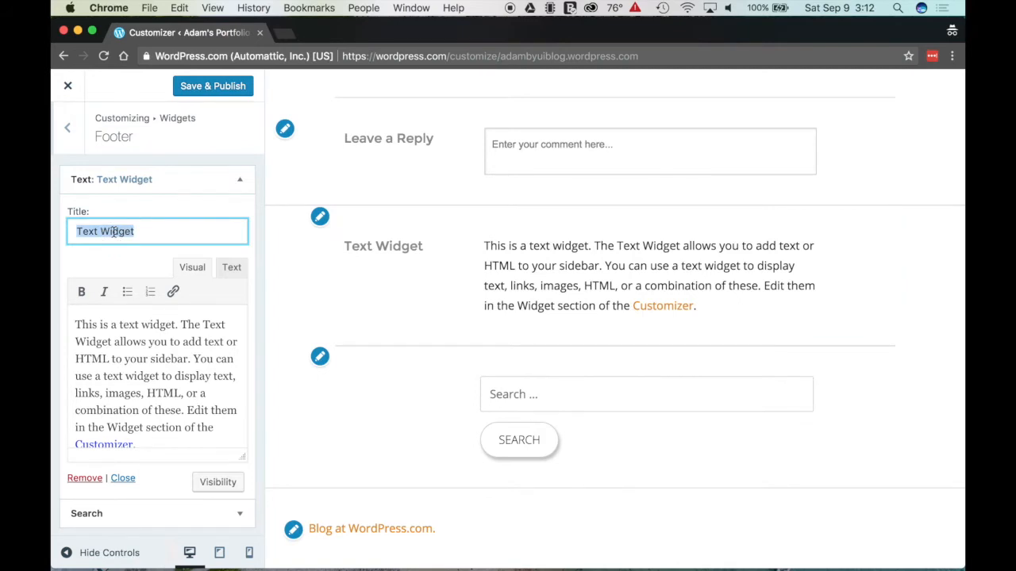
text(Thank )
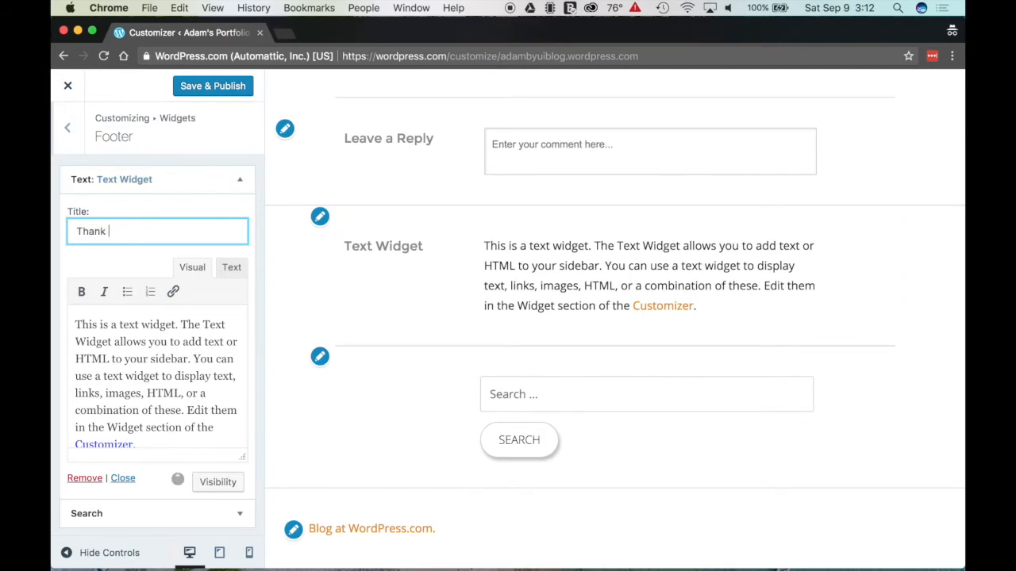
text(You!)
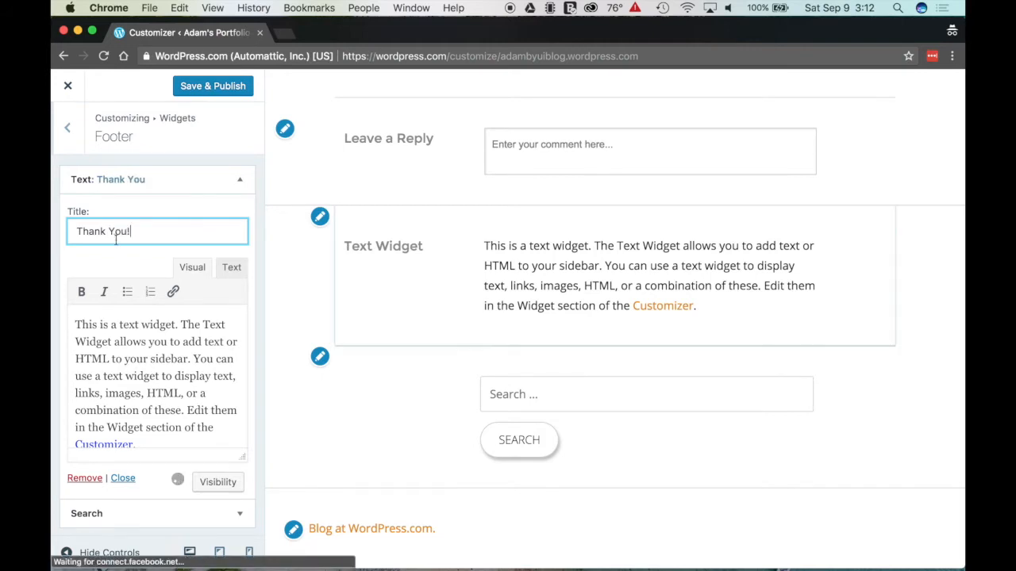
triple_click(134, 347)
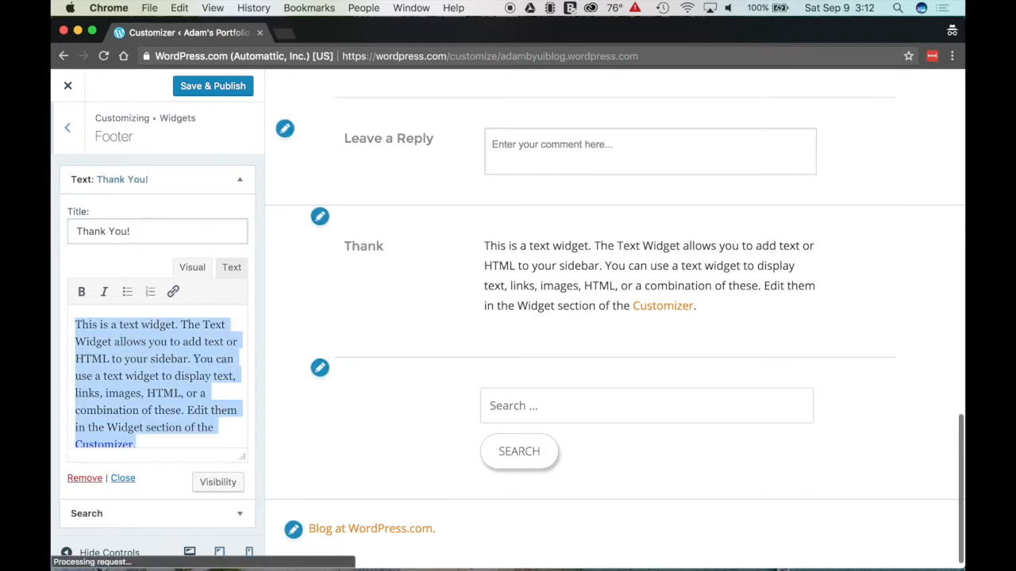
text(Thanks for checking )
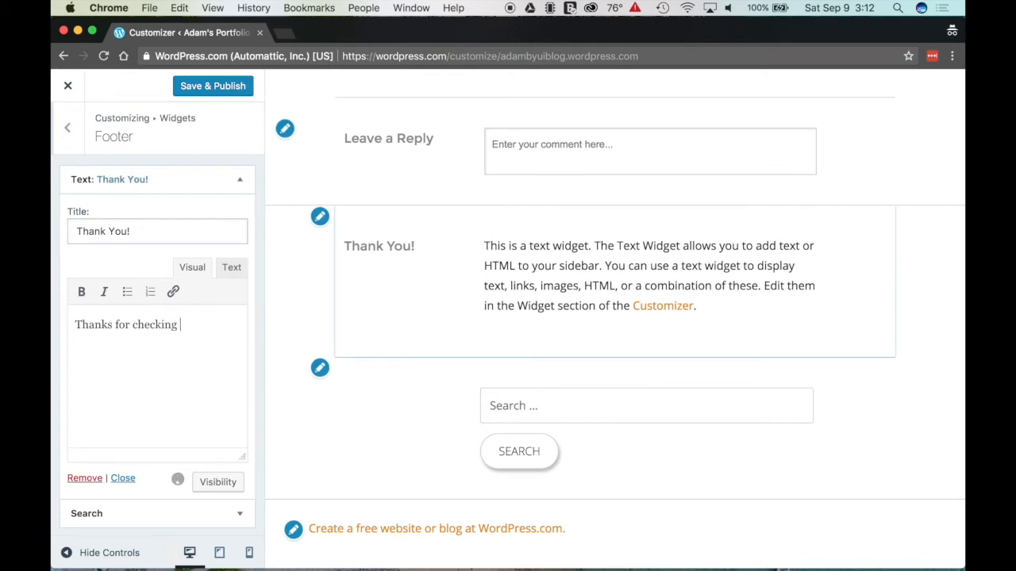
text(out my )
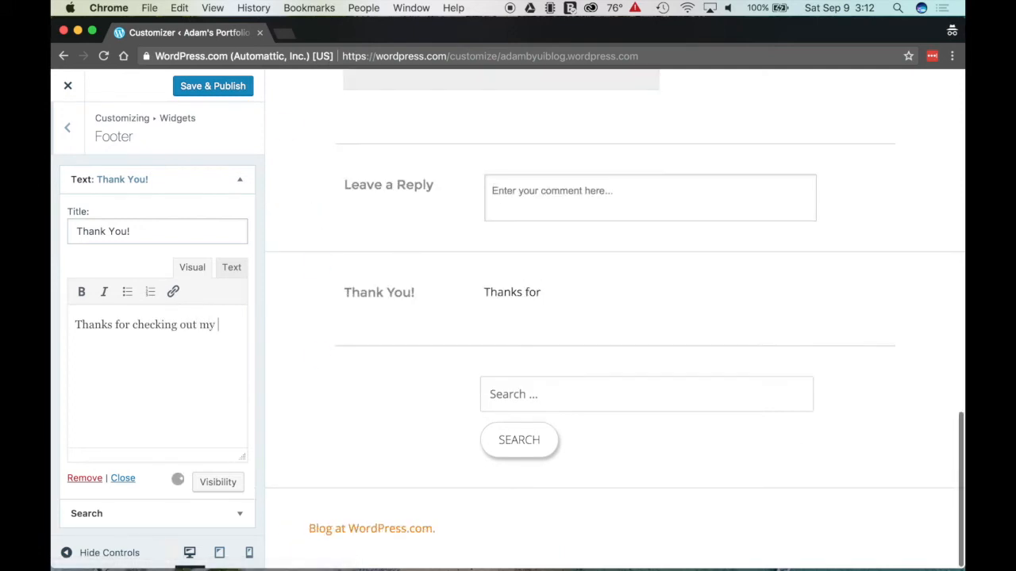
text(site today!)
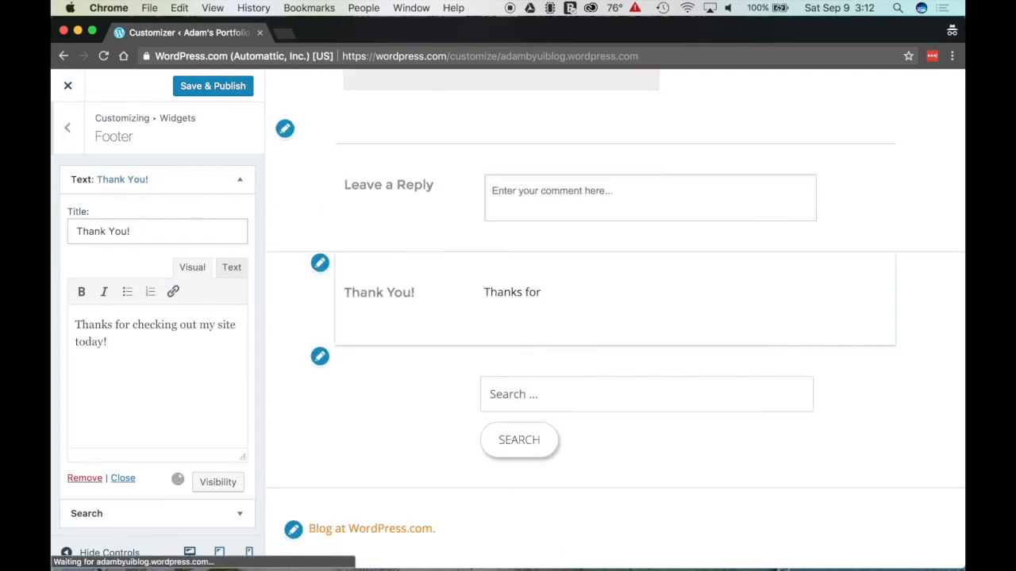
click(239, 181)
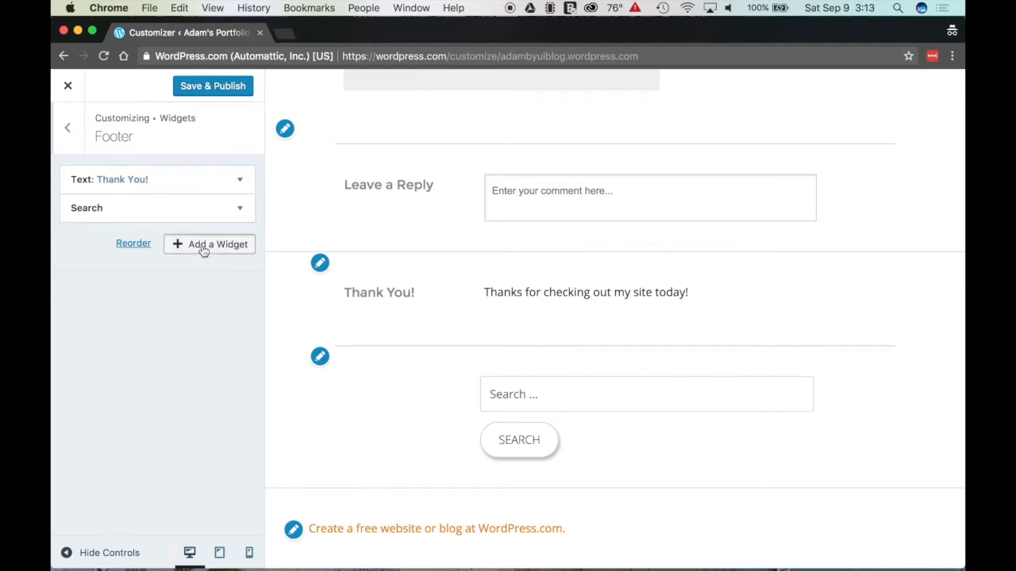
Step: Save and publish the footer widget changes in the Customizer
click(204, 247)
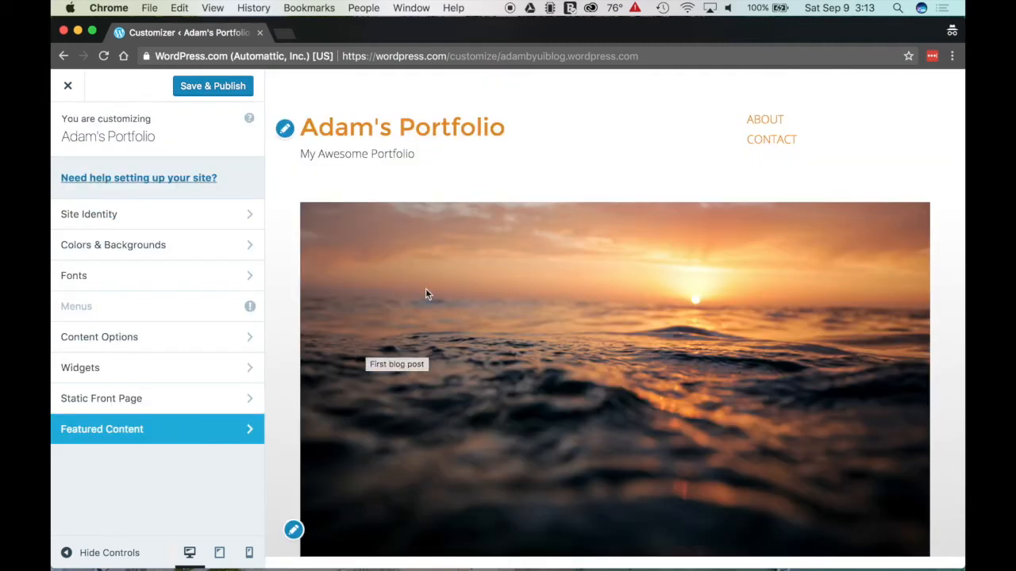
click(207, 89)
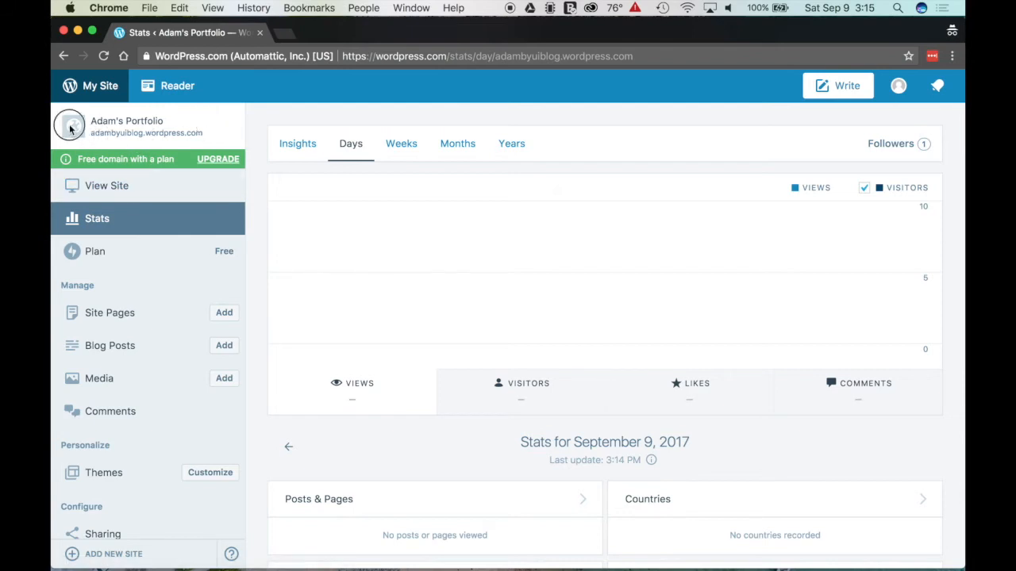
Step: Load the live Adam's Portfolio site in a new tab and select its web address
click(111, 191)
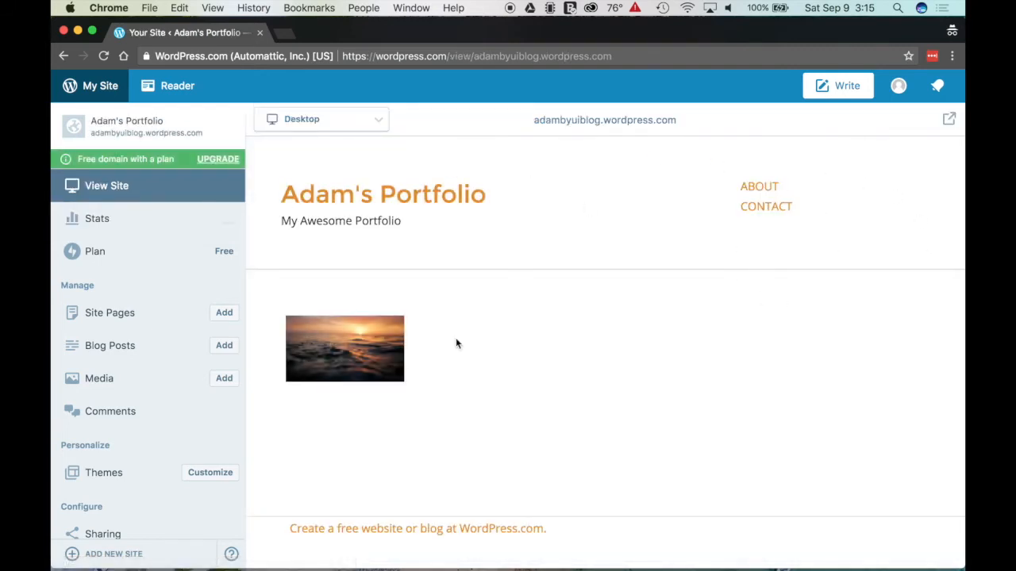
click(949, 121)
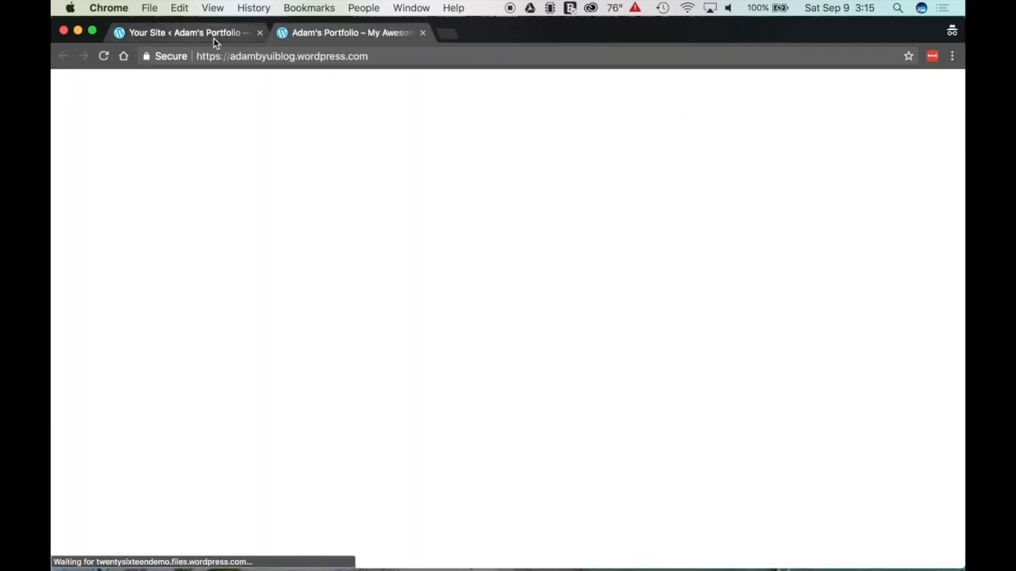
click(213, 34)
click(340, 33)
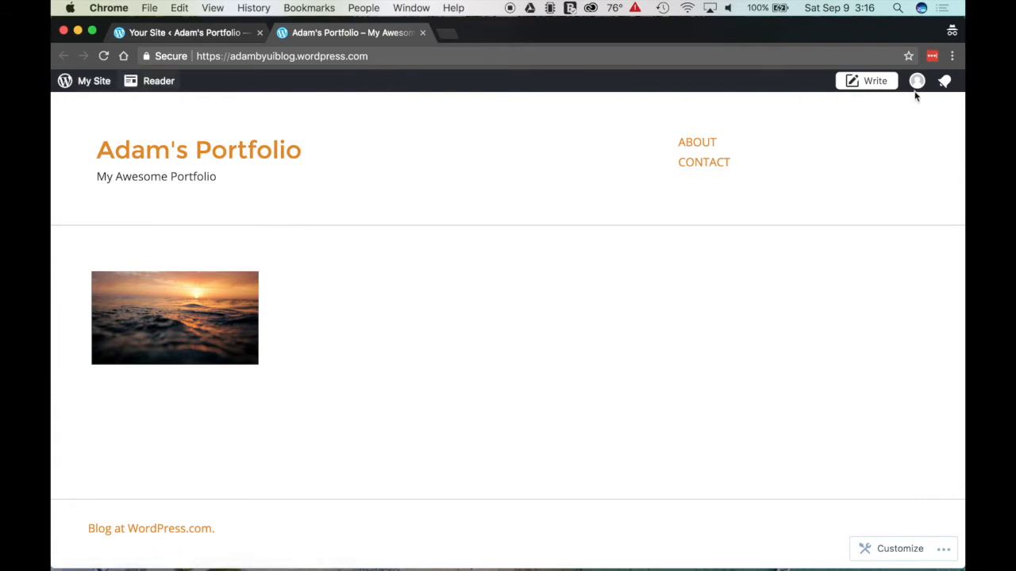
click(946, 551)
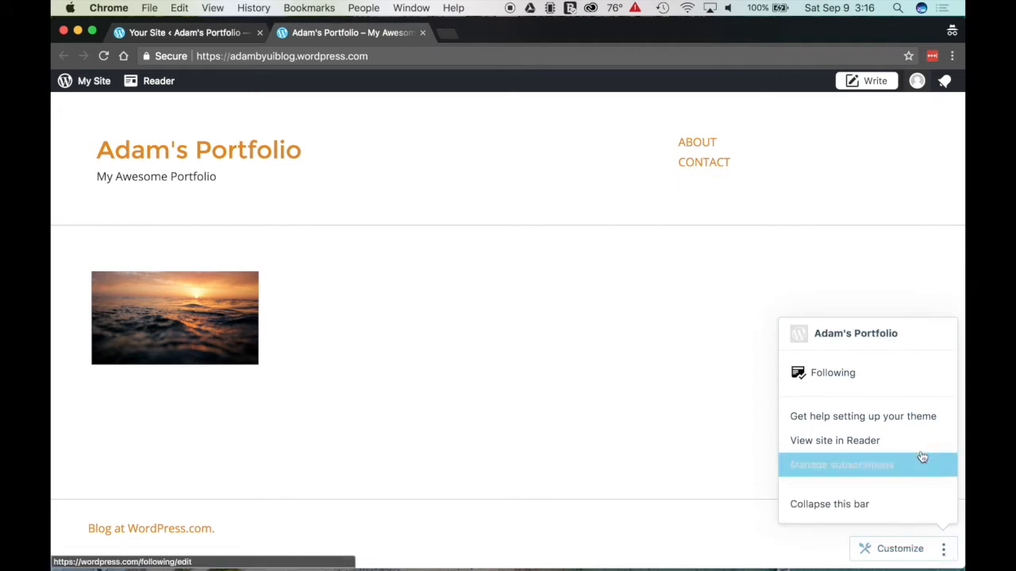
click(947, 551)
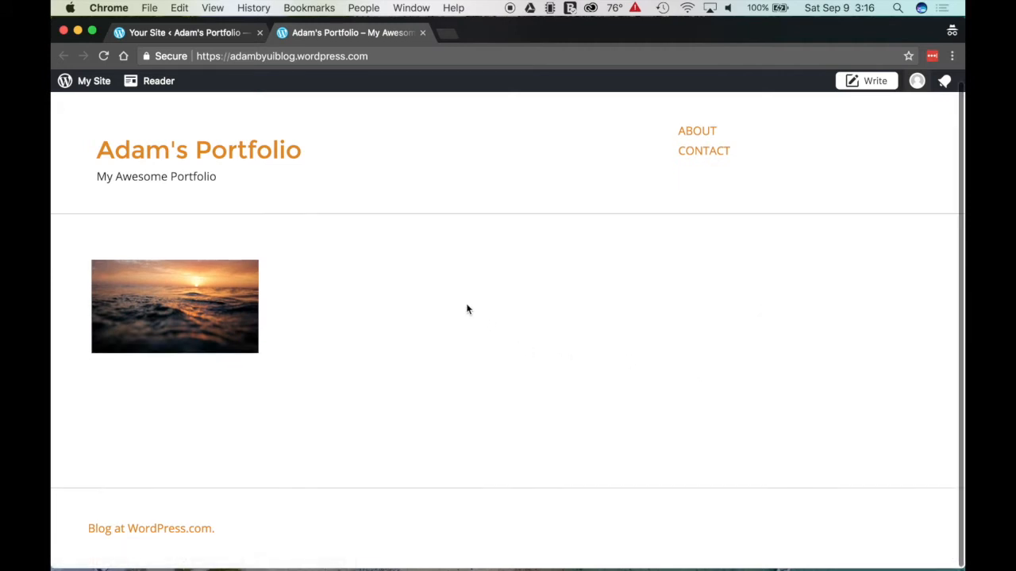
click(241, 56)
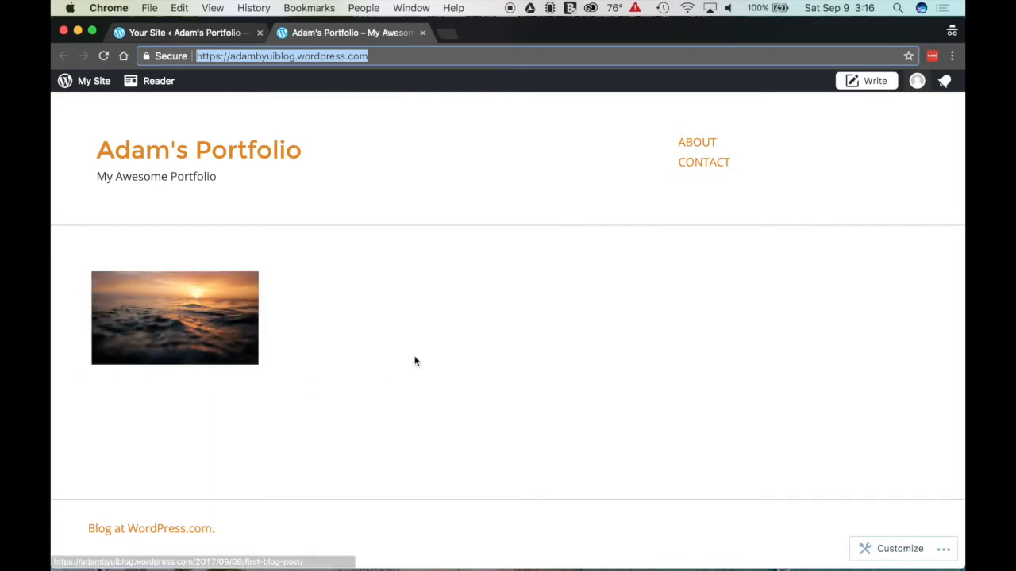
Step: Go through My Site Settings > Writing to the category management page
click(454, 210)
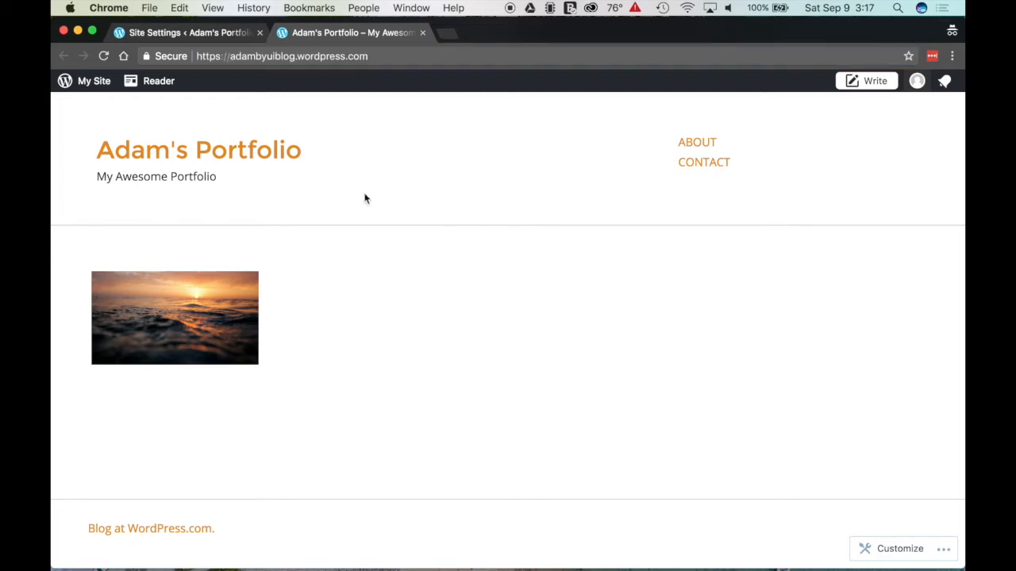
click(93, 82)
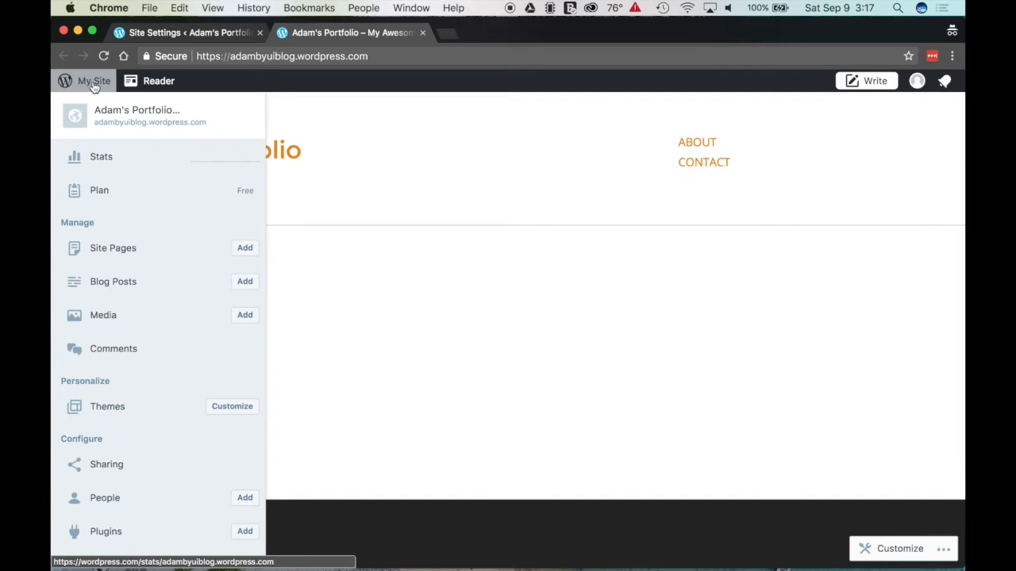
scroll(96, 325, down, 2)
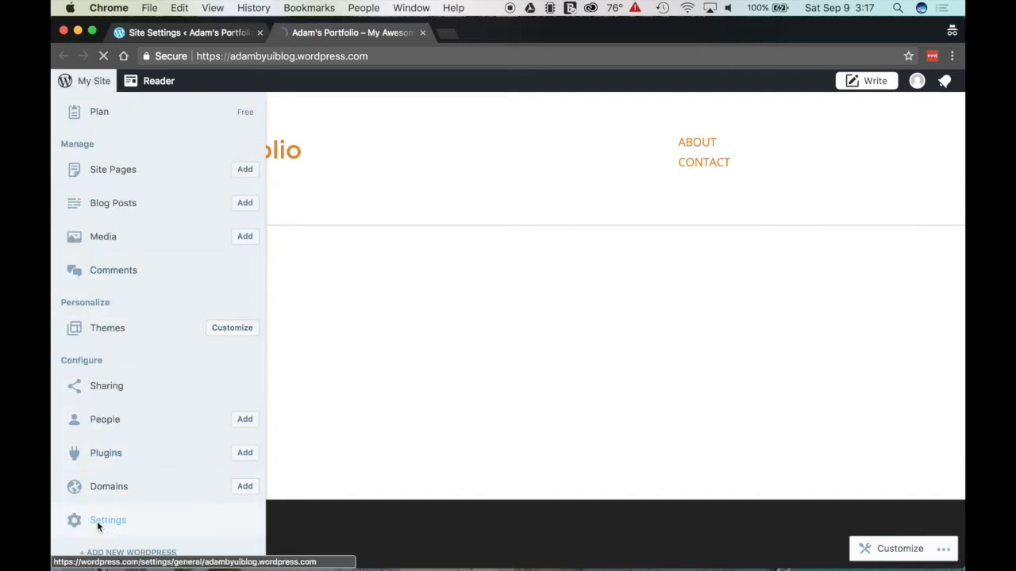
click(97, 521)
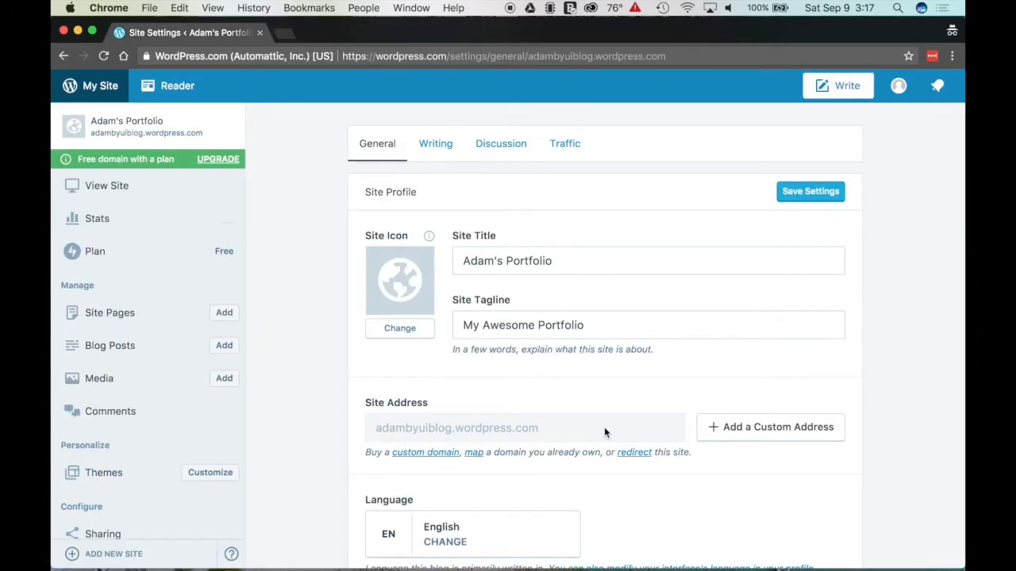
click(437, 152)
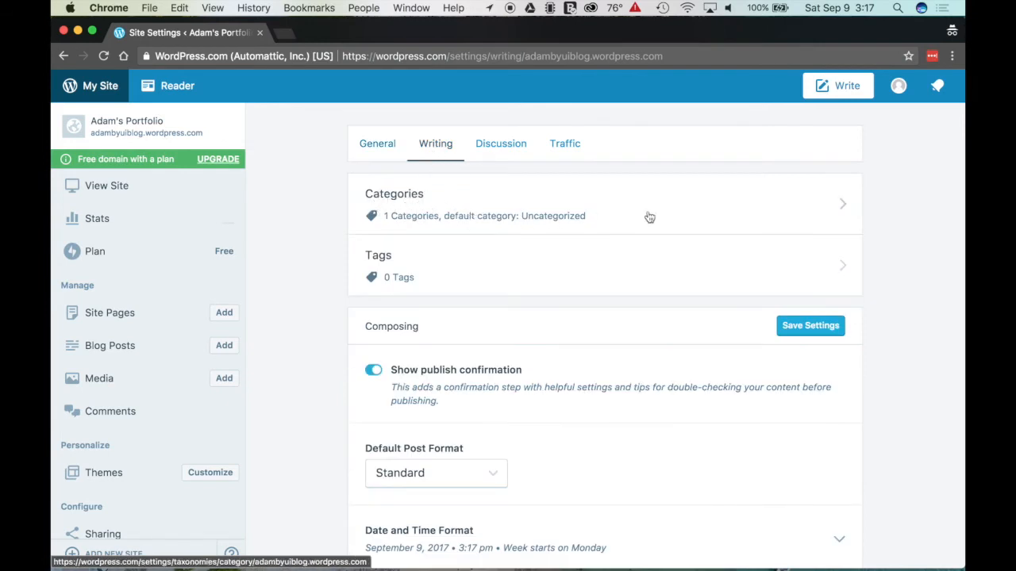
click(729, 208)
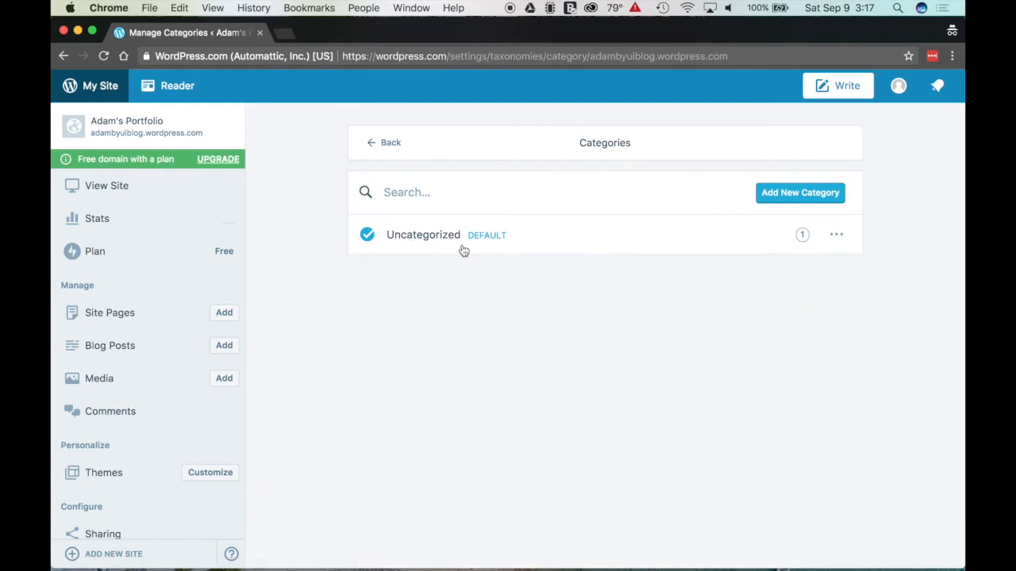
Step: Add the categories COMM 100, COMM 111 and COMM 130
click(793, 194)
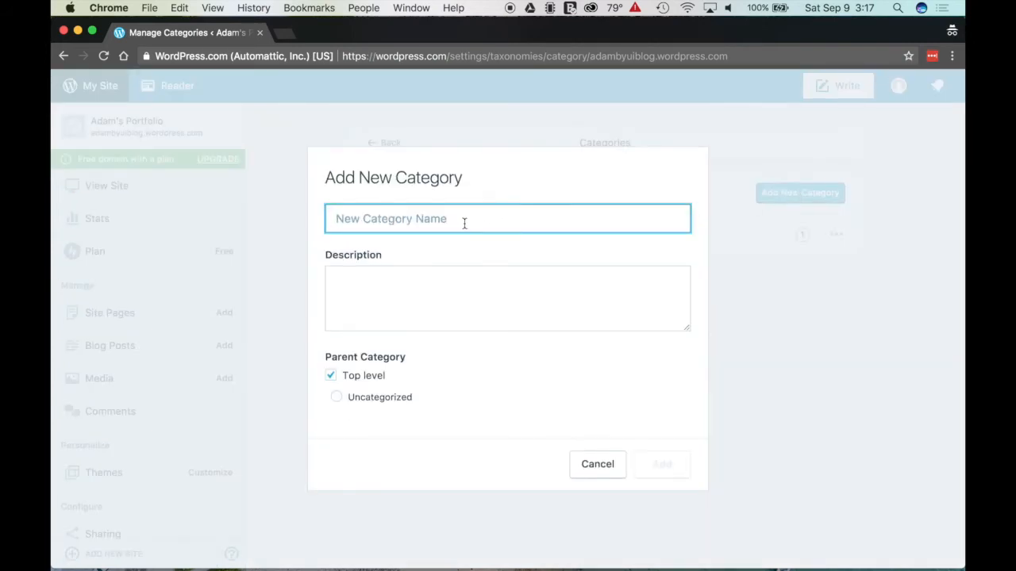
text(COMM 100)
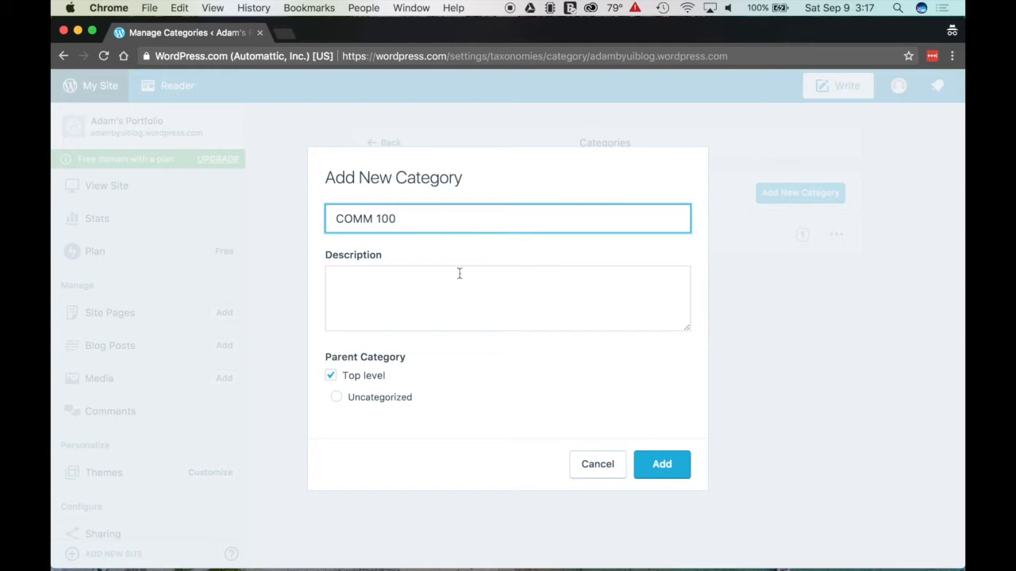
click(422, 291)
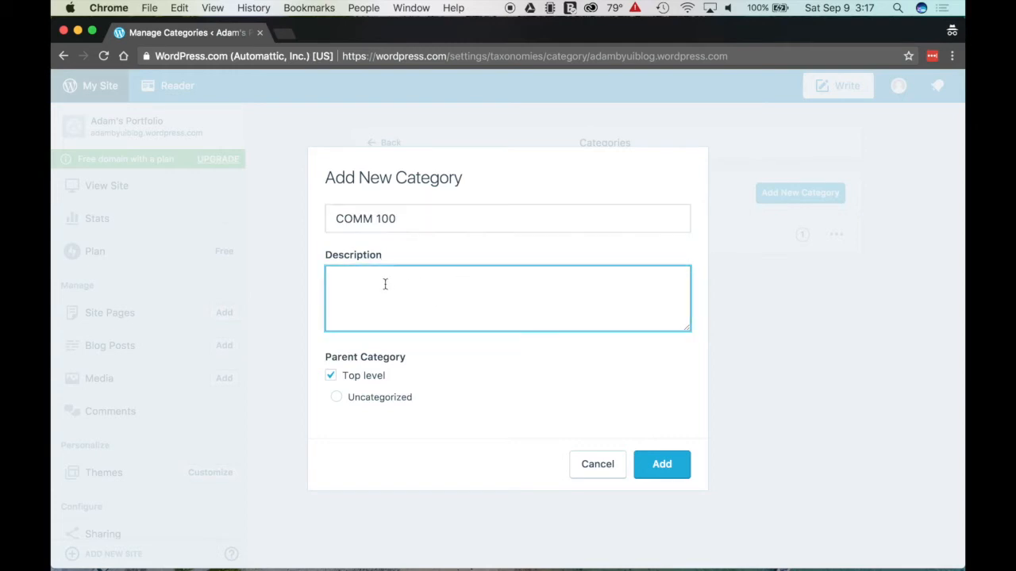
click(643, 466)
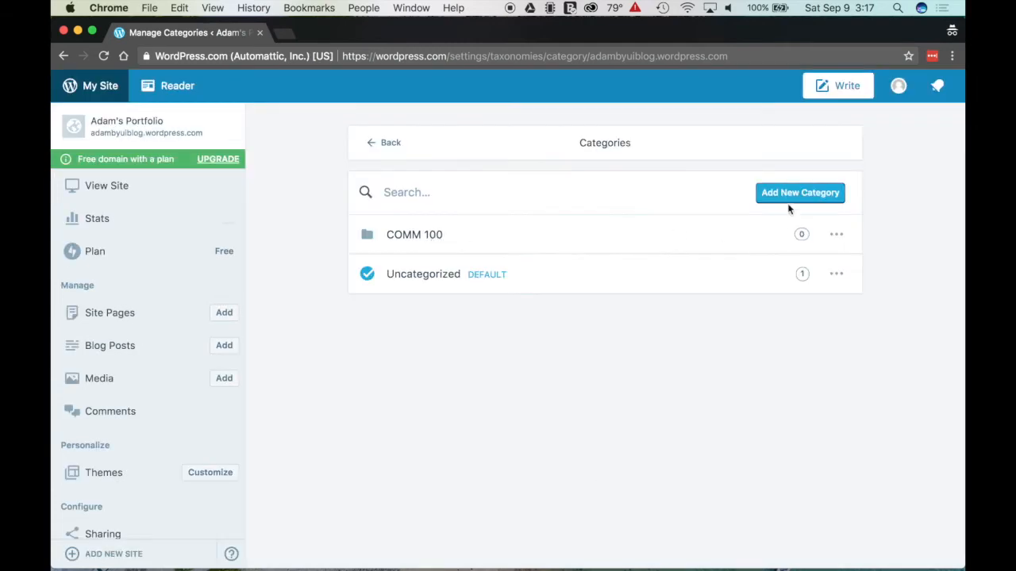
click(788, 198)
text(COM)
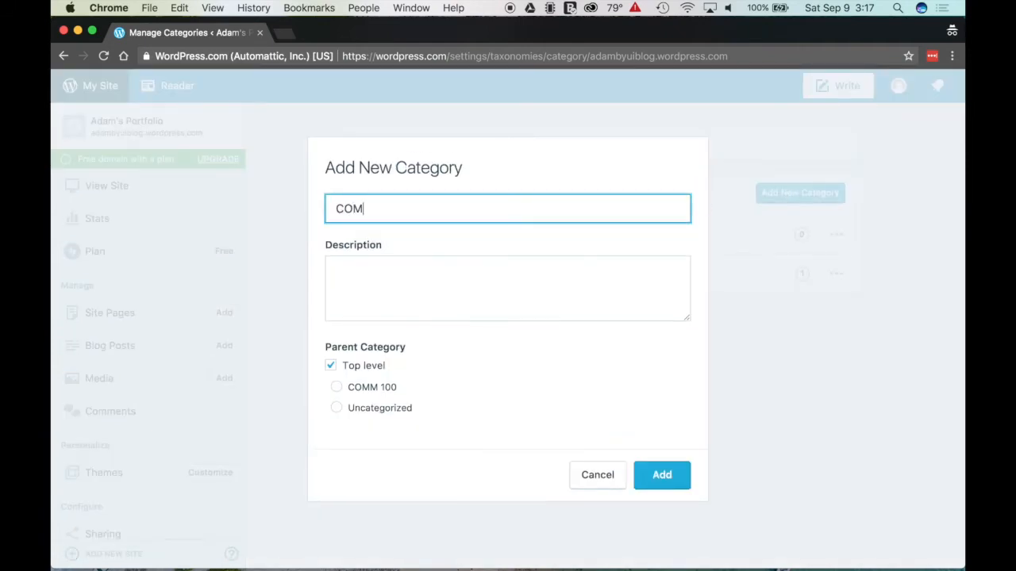
text(M 111)
click(661, 475)
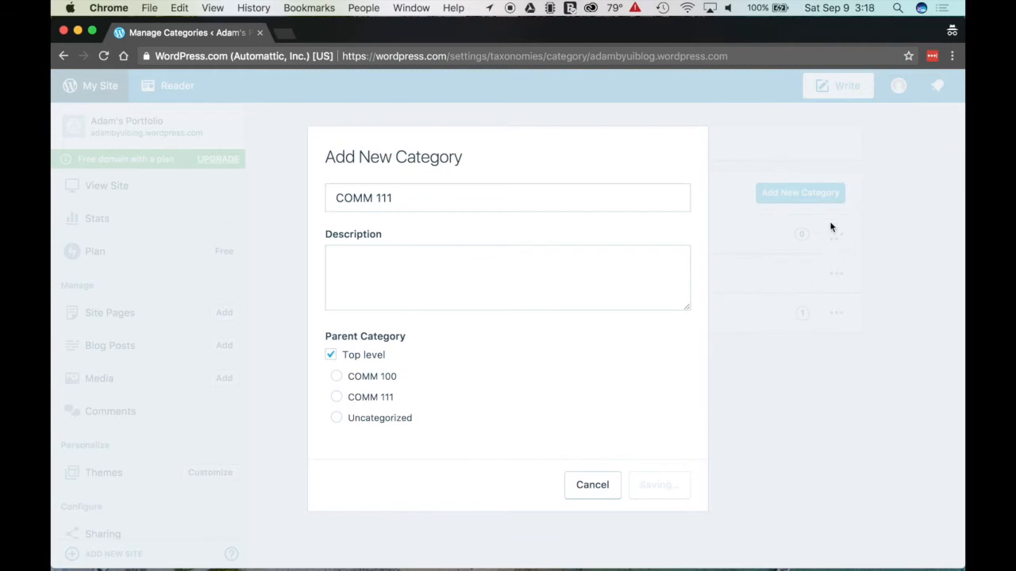
click(794, 190)
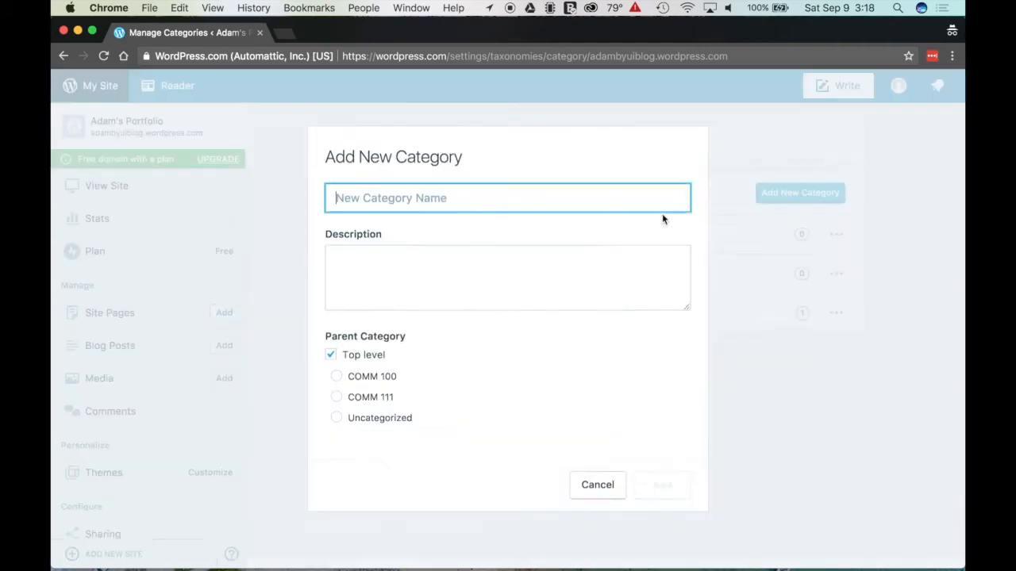
text(COMM 130)
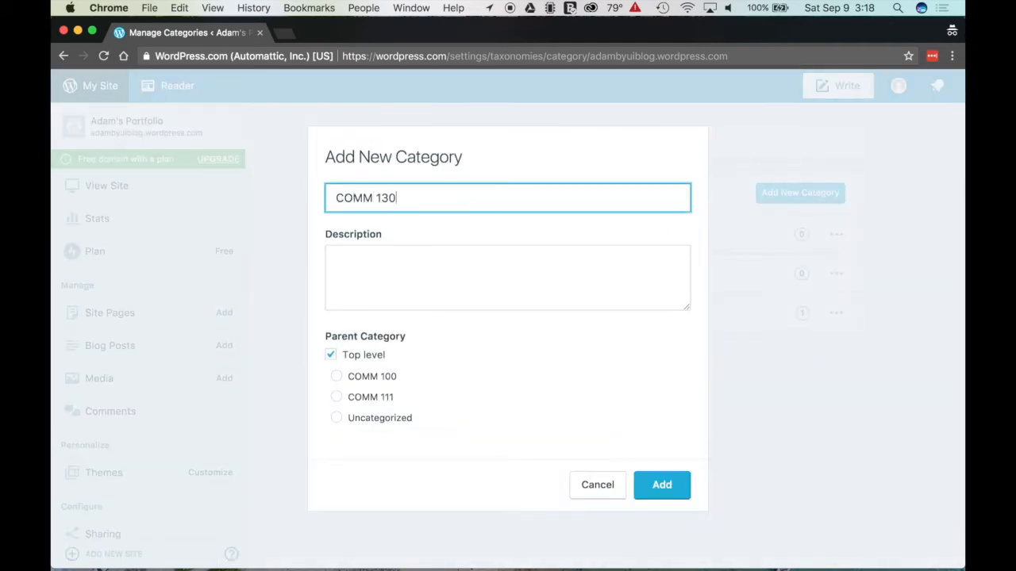
click(665, 486)
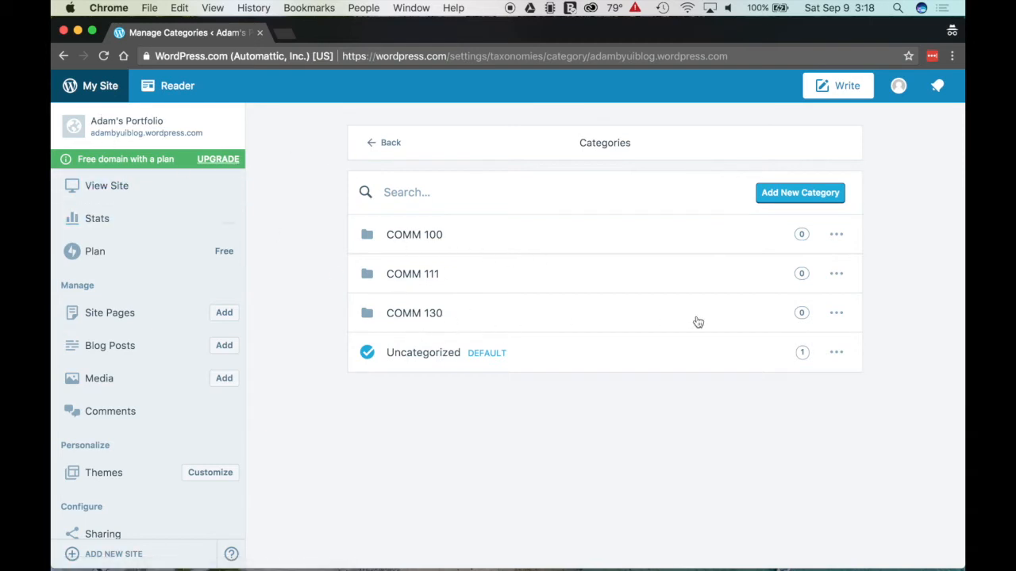
Step: Move 'First blog post' to the trash and begin a new blog post
click(118, 357)
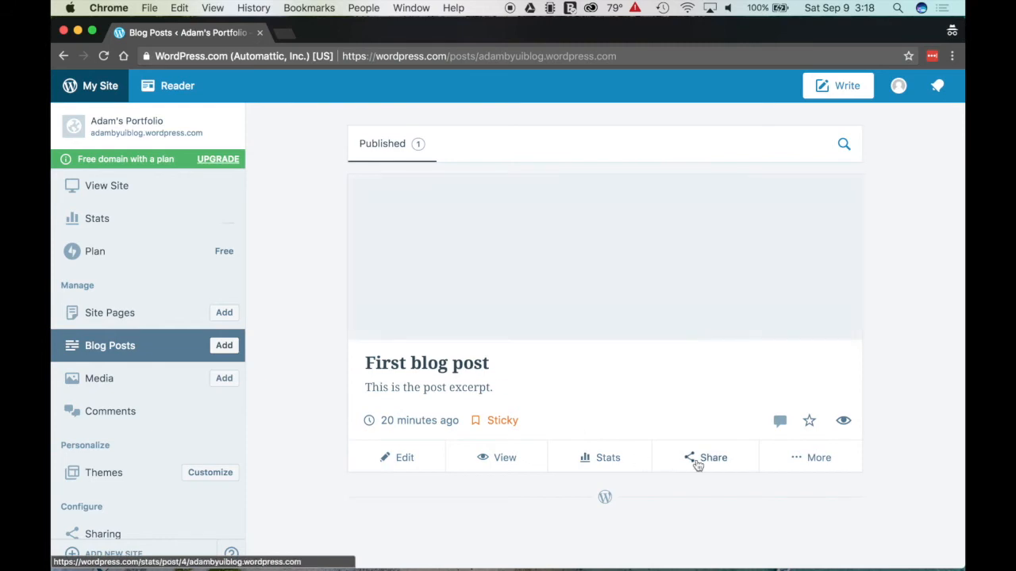
click(804, 455)
click(438, 457)
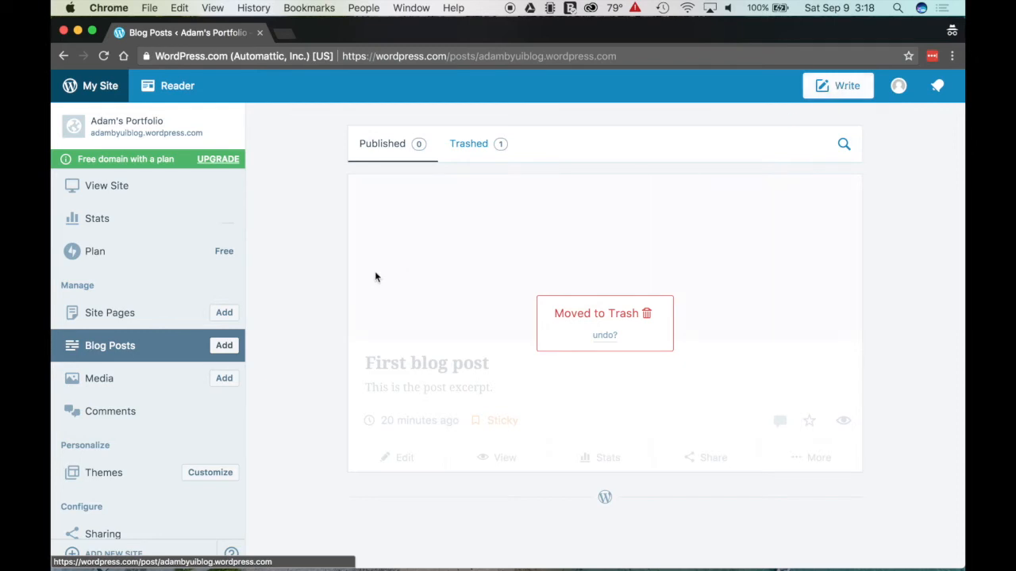
click(224, 347)
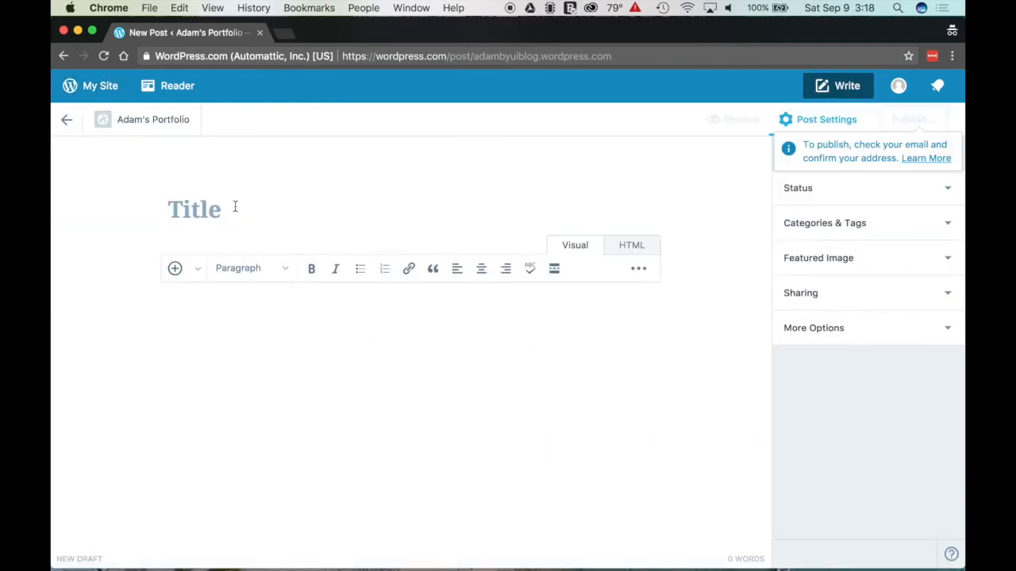
Step: Title the post 'My First Comm 100 Post' and quit the editor welcome tour
click(235, 206)
text(My First Co)
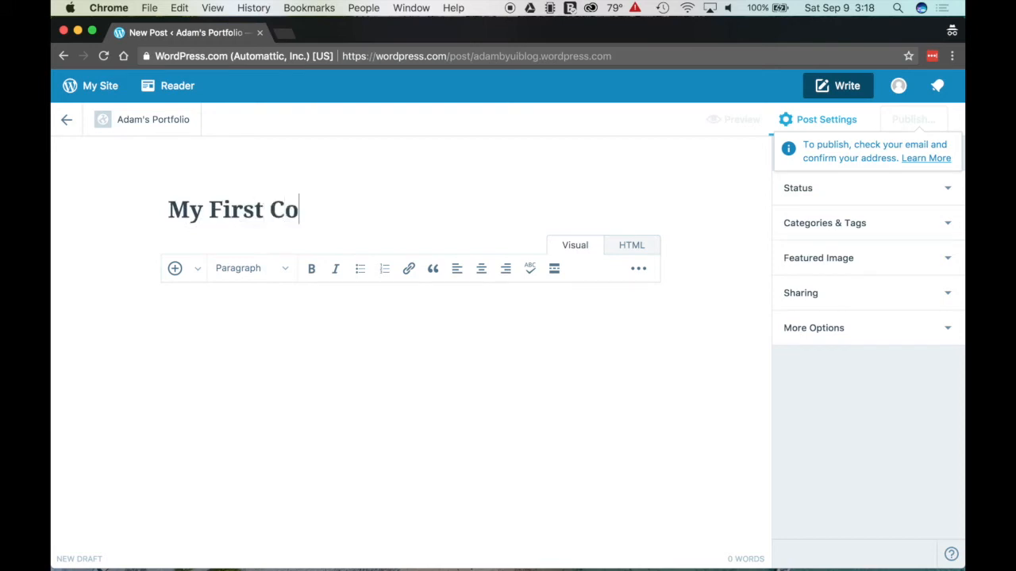
text(mm 100 P)
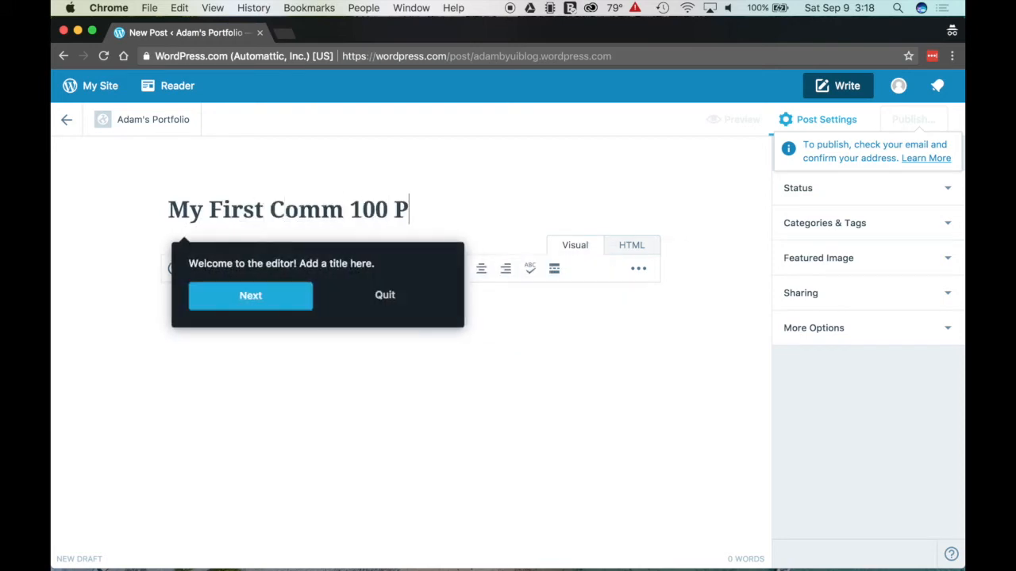
text(ost)
click(244, 298)
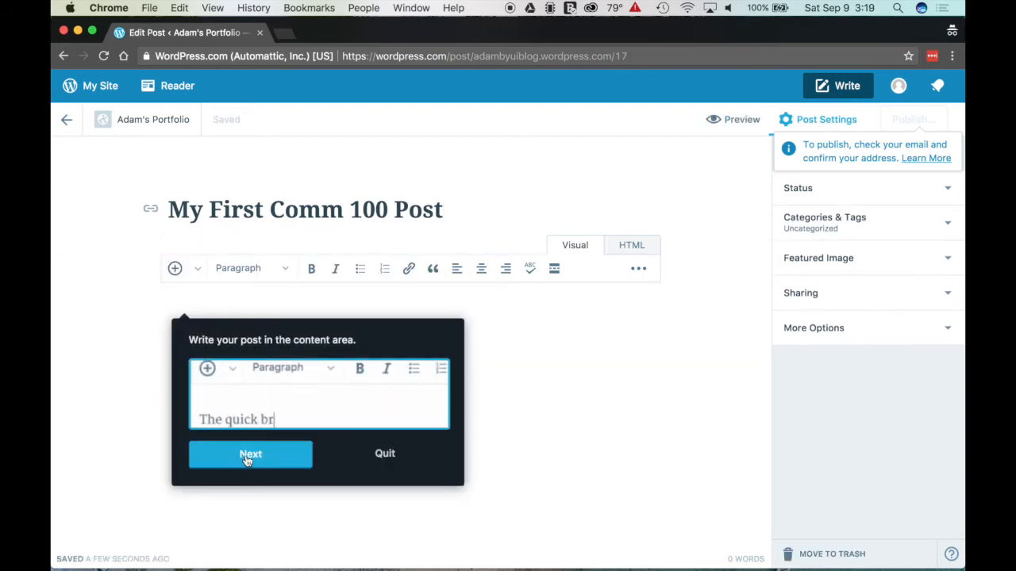
click(386, 455)
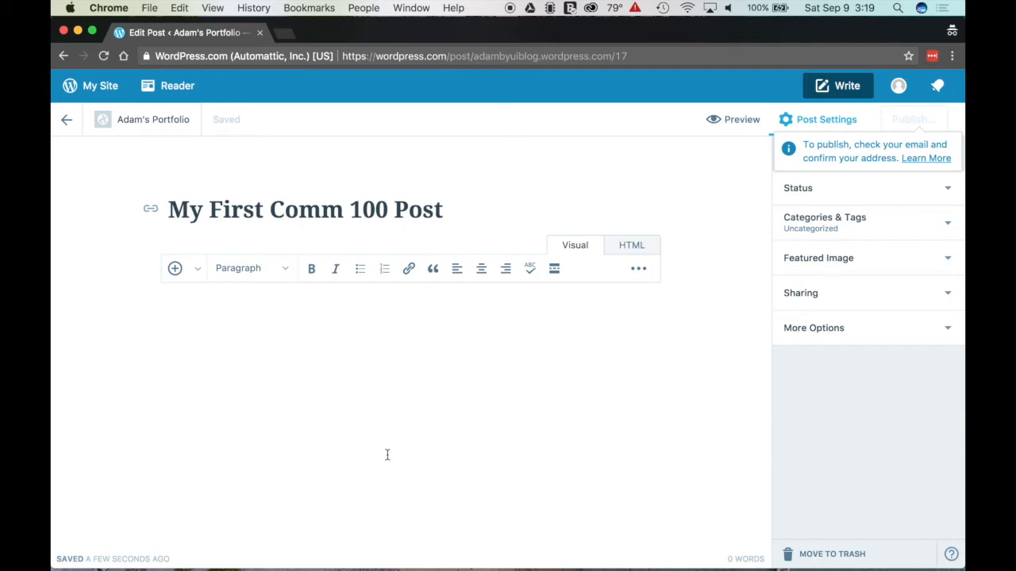
Step: Write the body 'Here is my homework! I hope you enjoy it!' and show the extra formatting tools
click(302, 344)
text(Here is my homew)
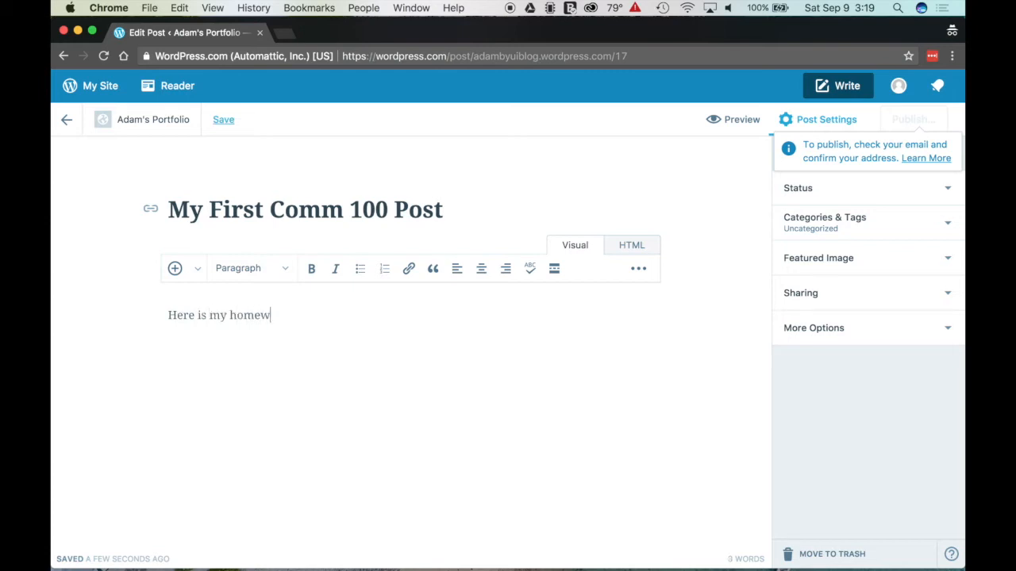
text(ork! I hope you enjoy it!)
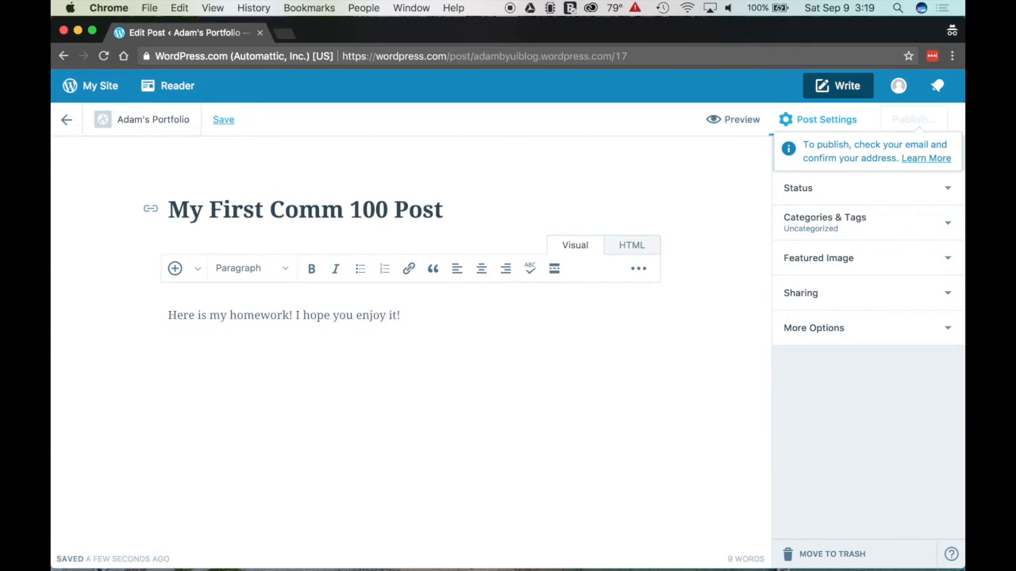
click(198, 270)
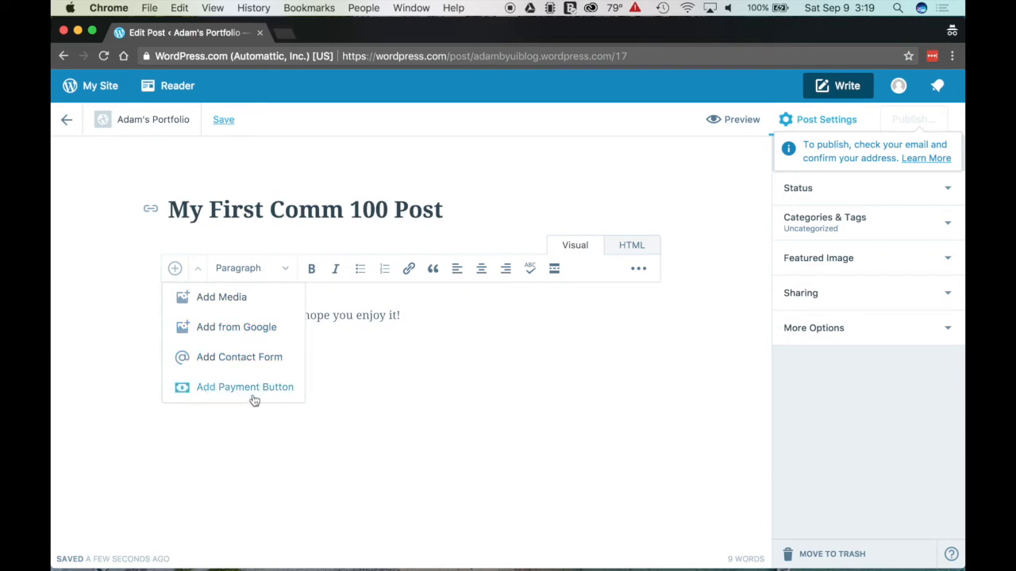
click(467, 323)
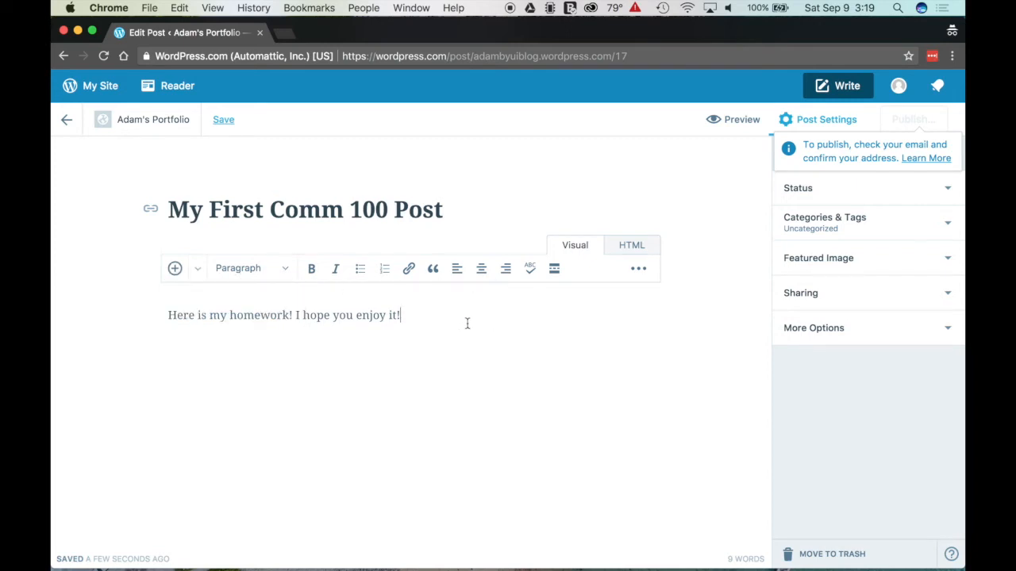
click(641, 271)
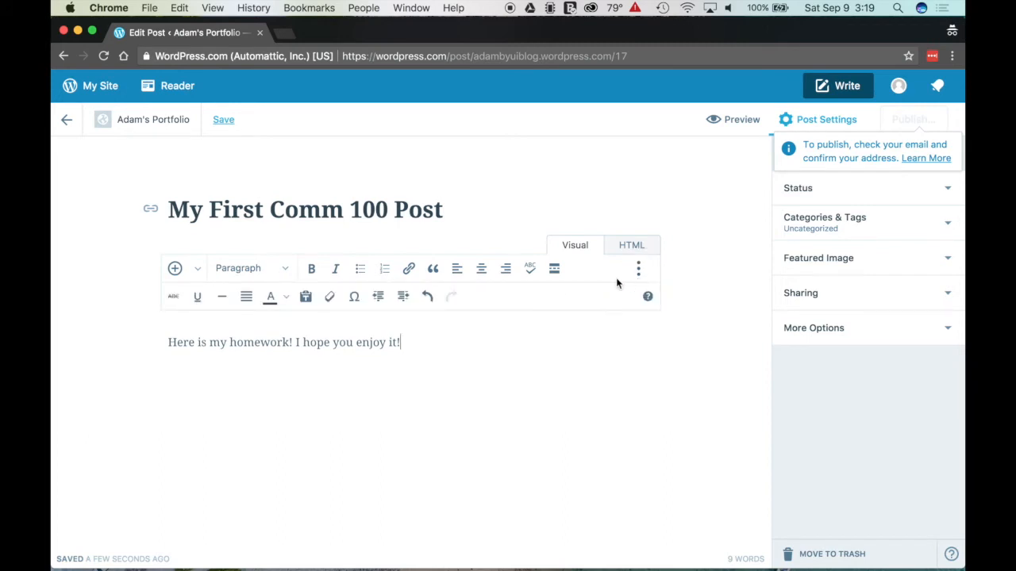
click(639, 270)
click(640, 269)
Step: Move the post from Uncategorized to the COMM 100 category
click(948, 225)
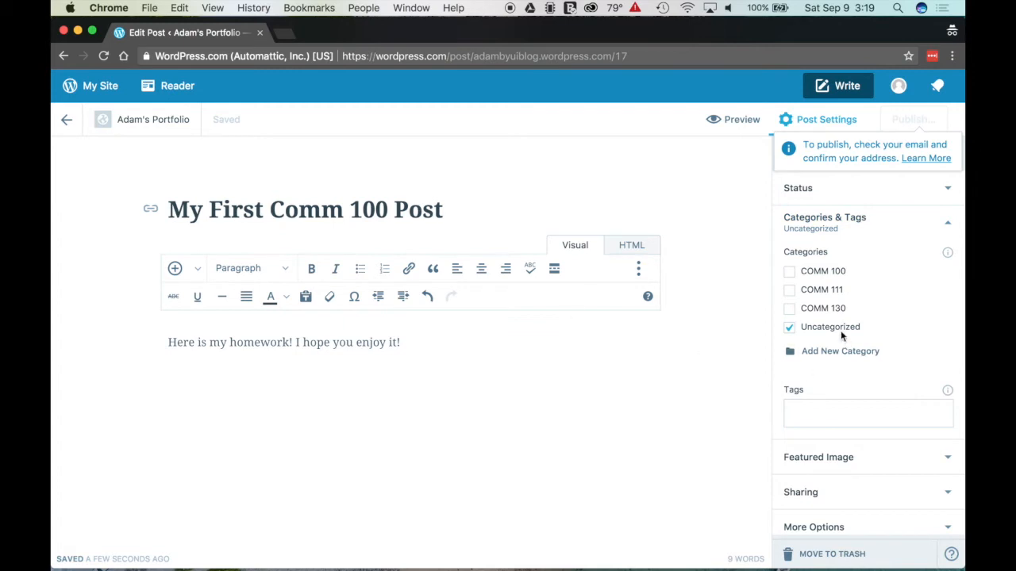
click(789, 329)
click(790, 272)
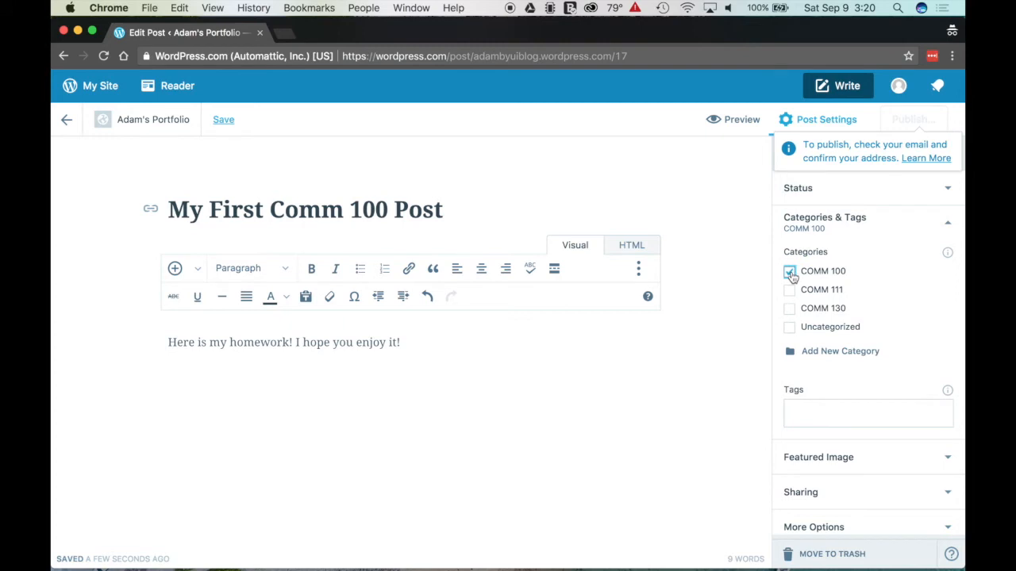
click(945, 225)
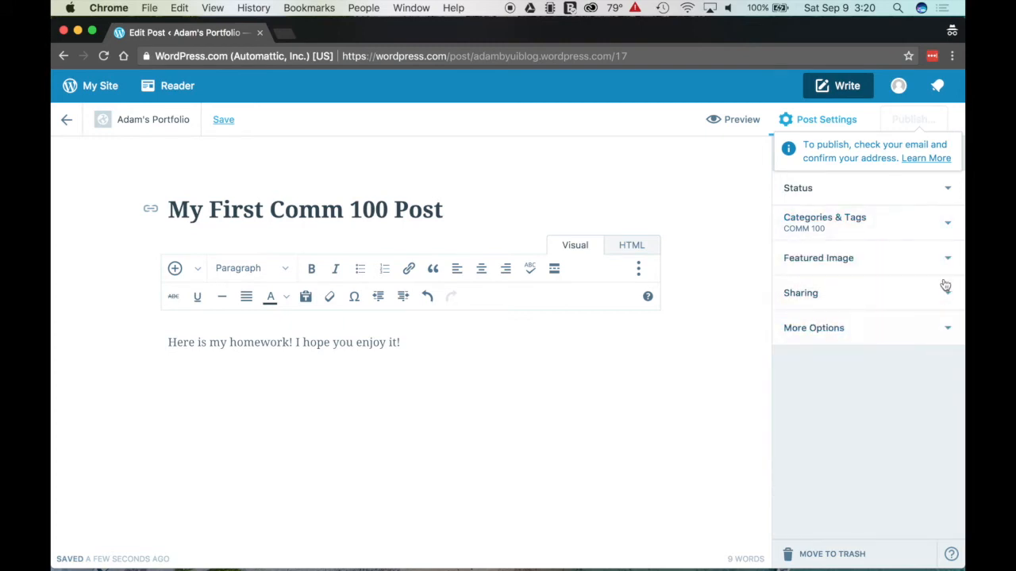
Step: Keep the post's status as Publish Immediately with Public visibility
click(940, 187)
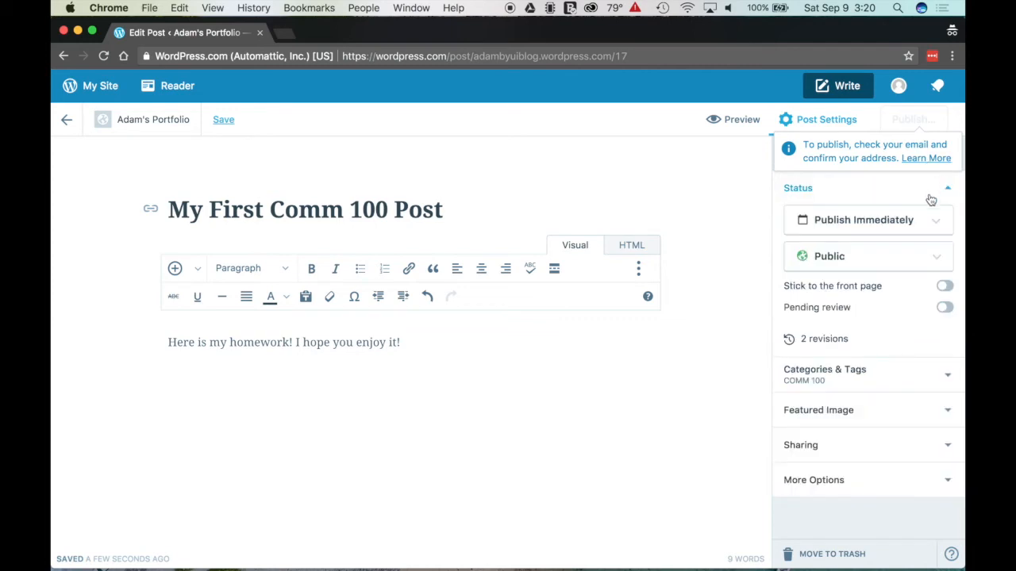
click(935, 227)
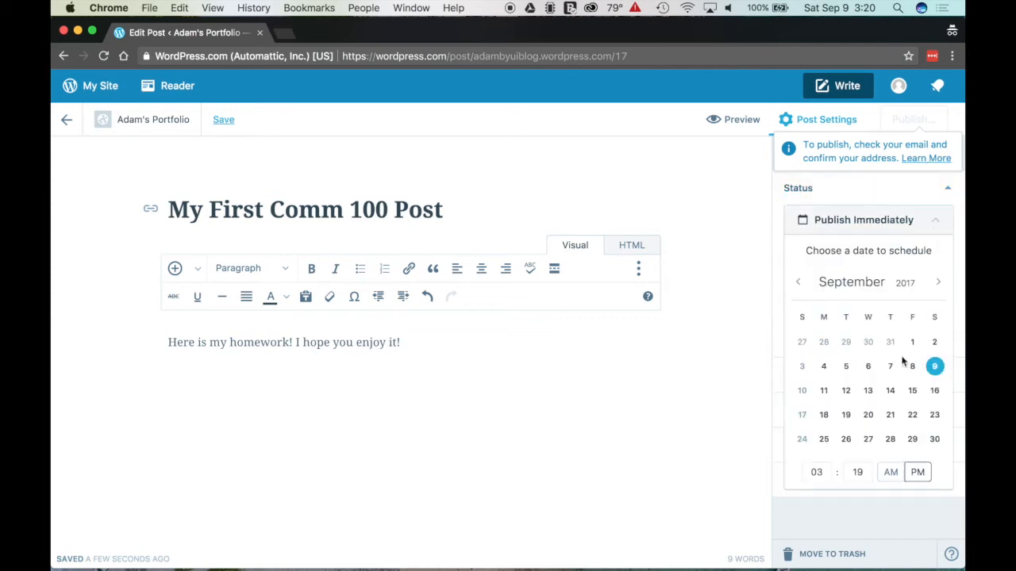
click(937, 213)
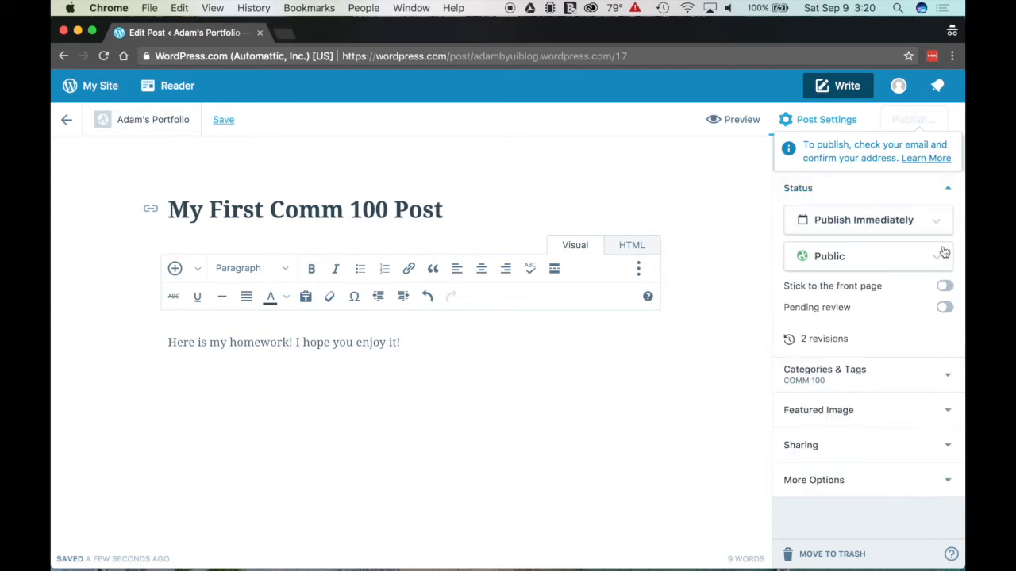
click(943, 264)
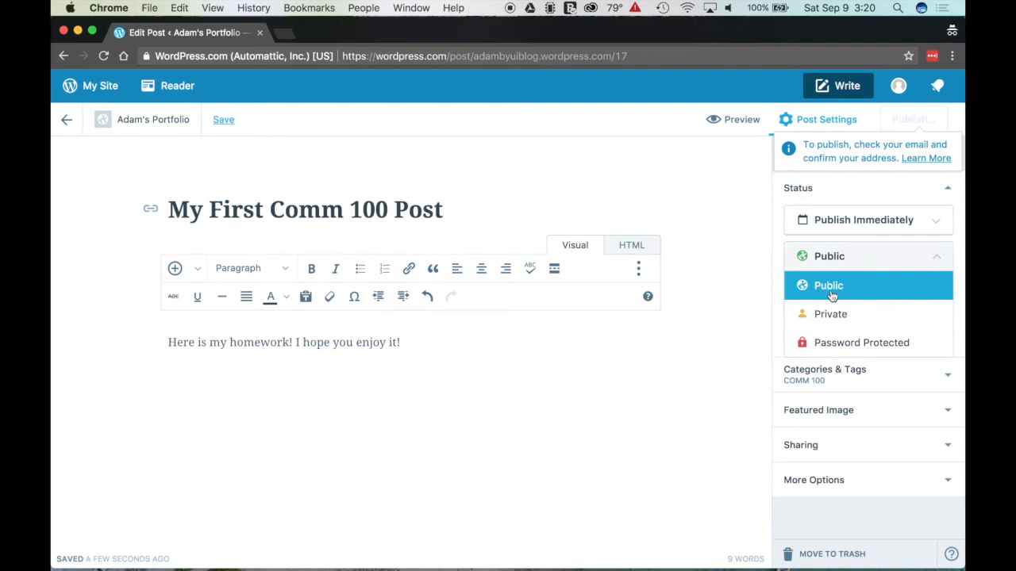
click(924, 263)
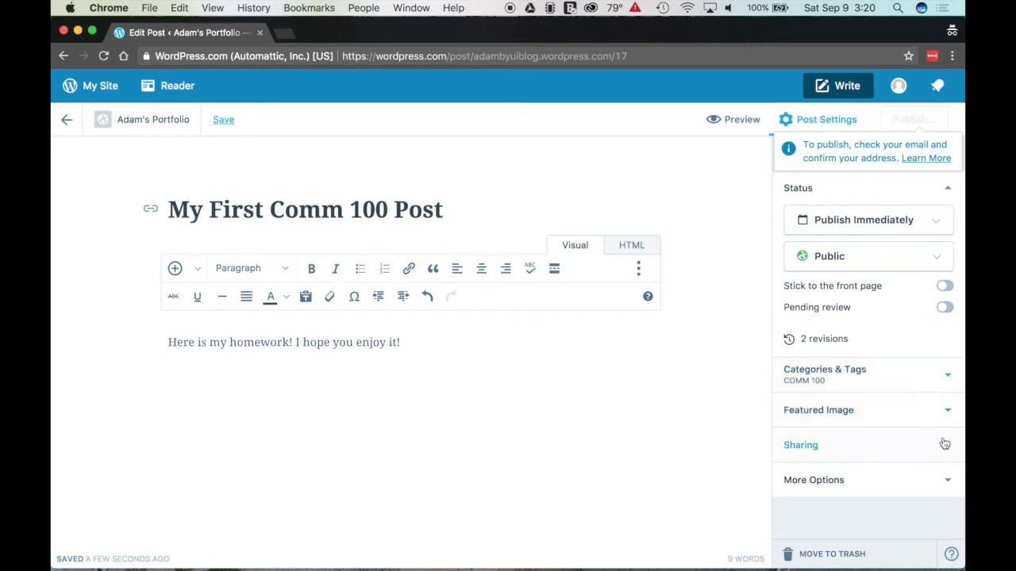
click(938, 410)
click(945, 191)
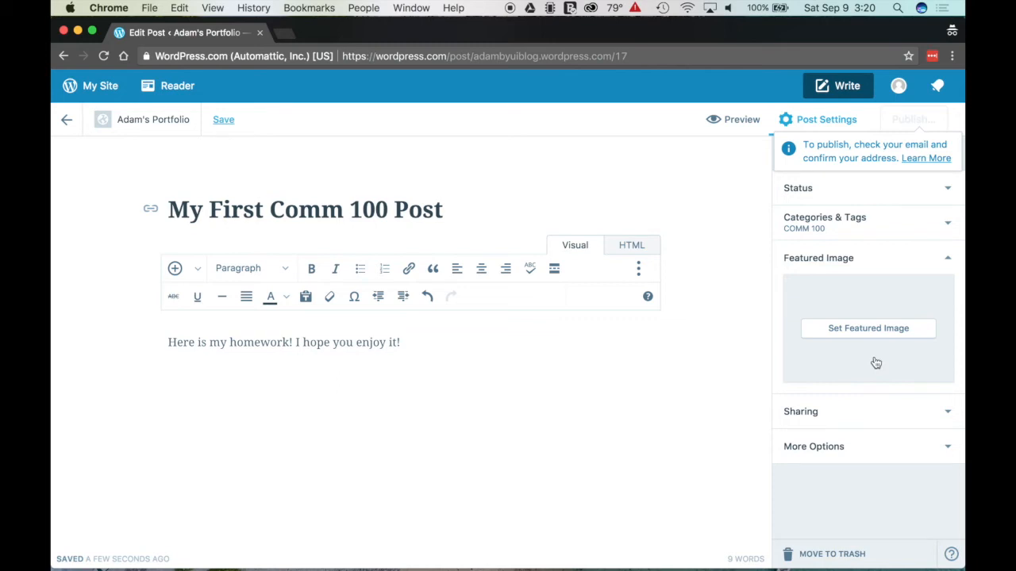
scroll(867, 336, down, 1)
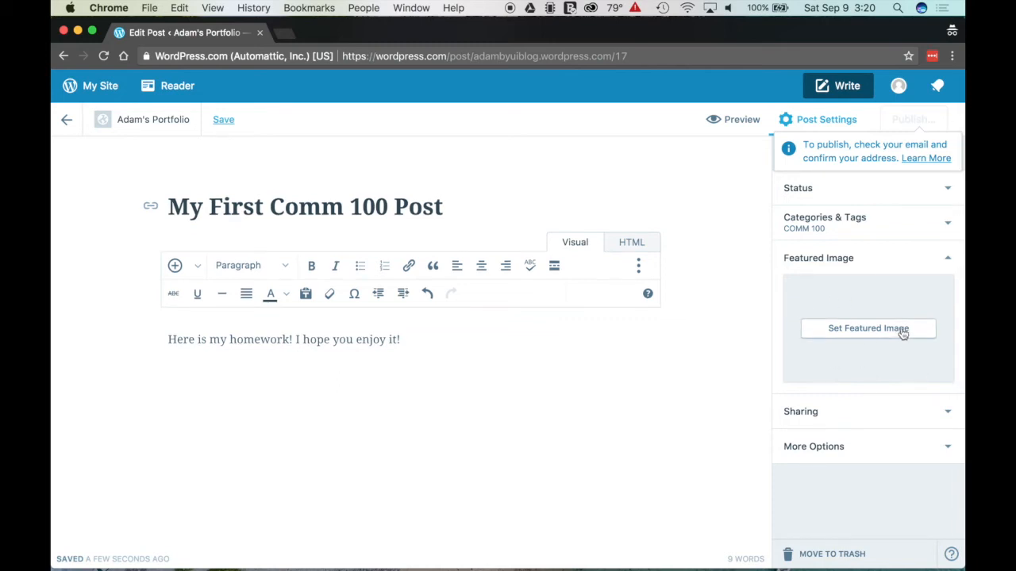
click(946, 258)
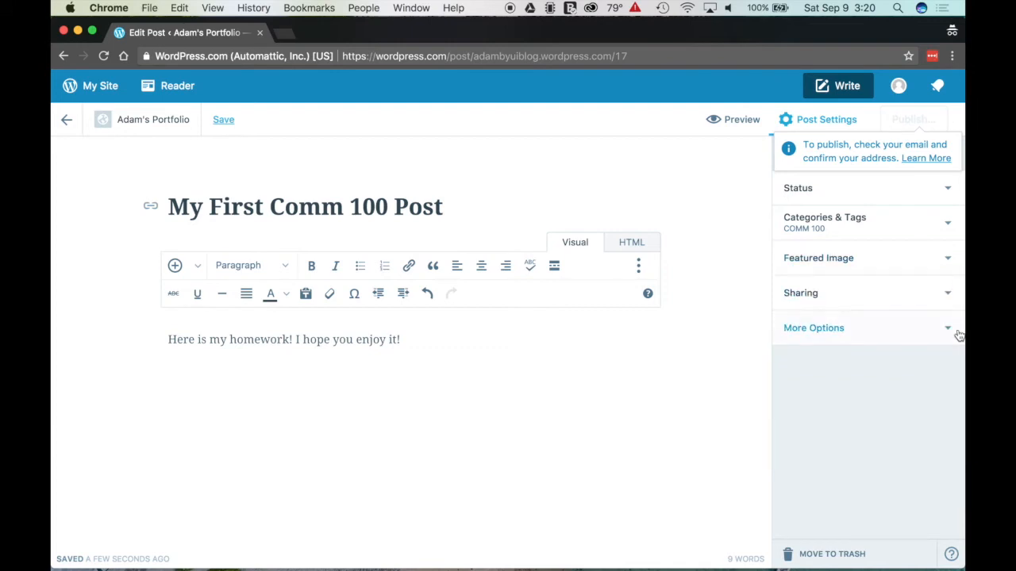
click(948, 330)
scroll(887, 384, down, 5)
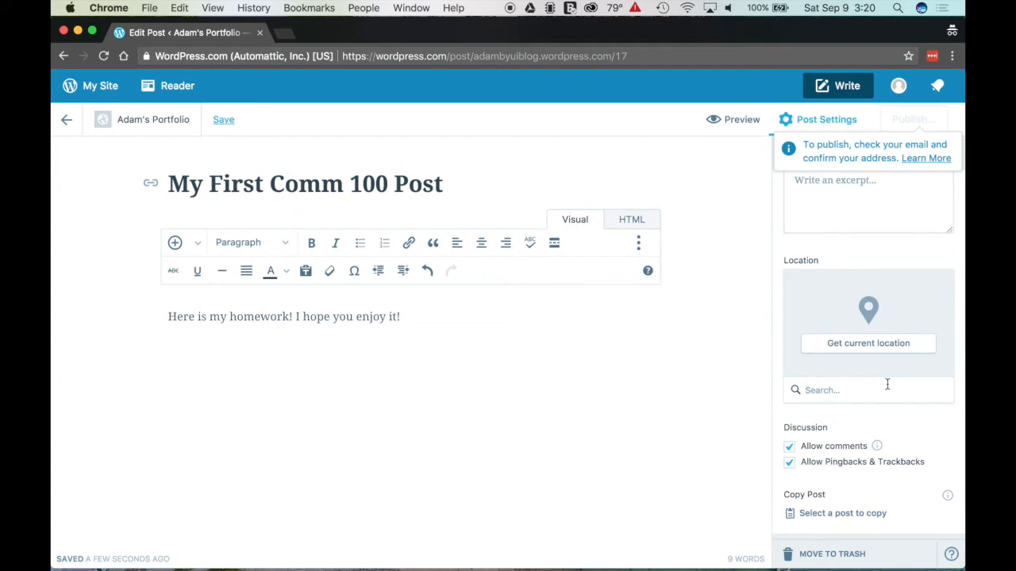
scroll(845, 424, up, 3)
scroll(846, 424, up, 3)
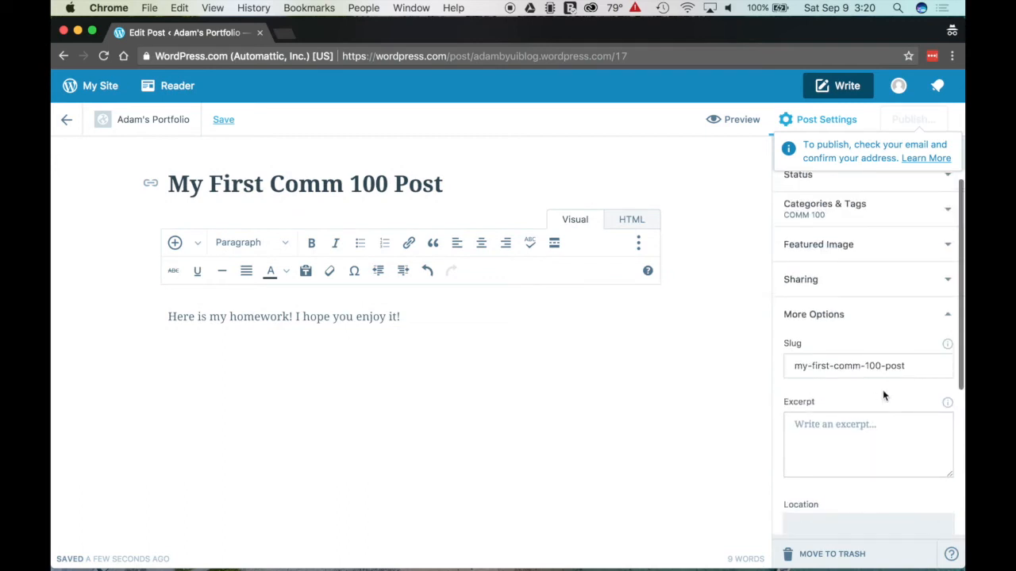
scroll(919, 331, down, 5)
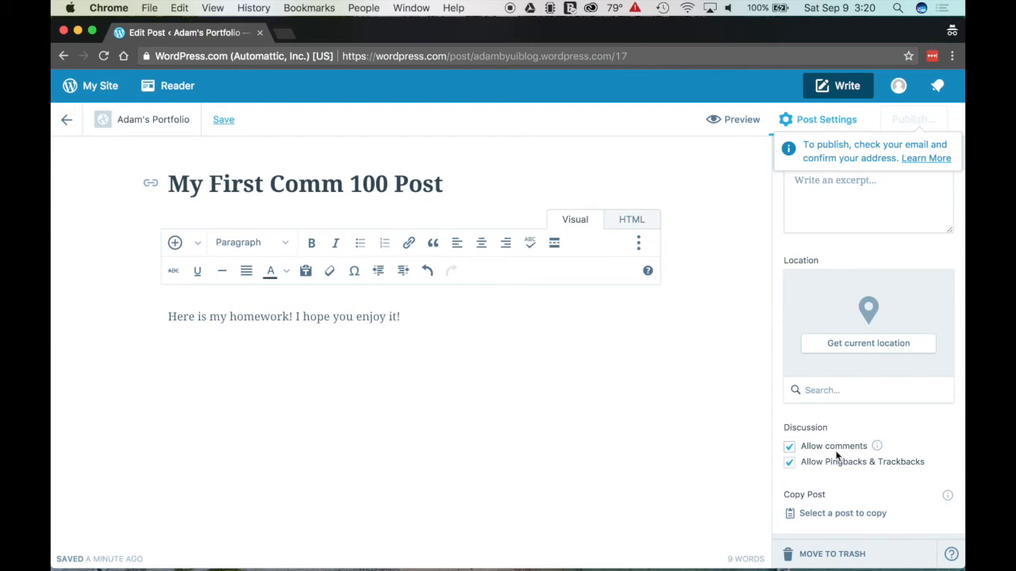
scroll(883, 412, up, 5)
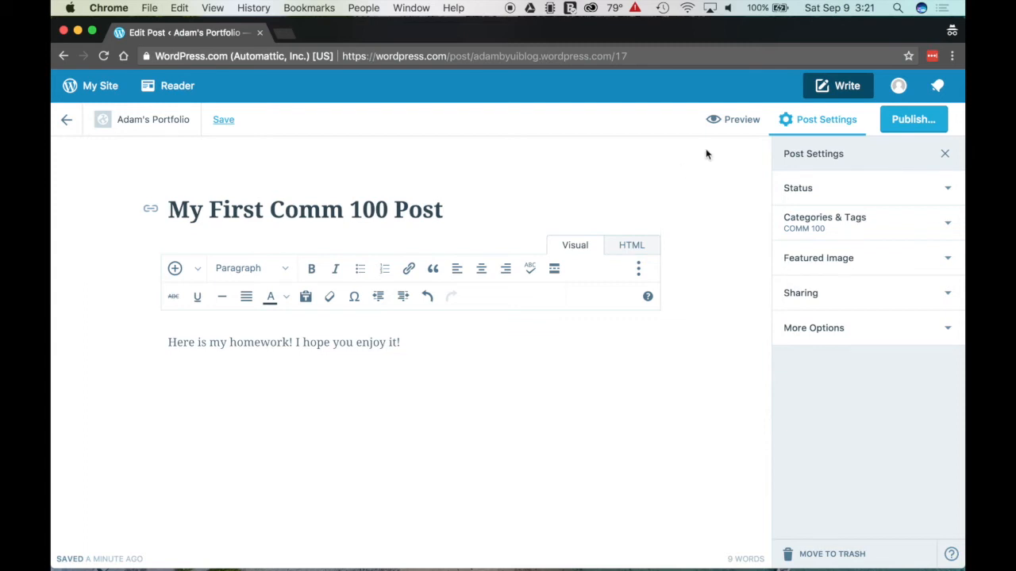
Step: Publish 'My First Comm 100 Post' immediately as Public and close the published notice
click(911, 119)
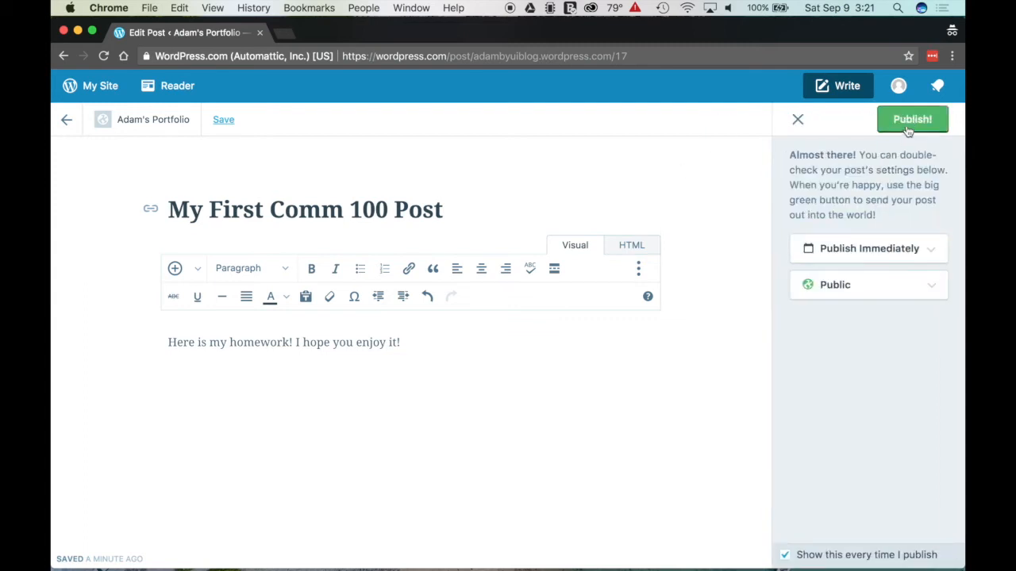
click(916, 256)
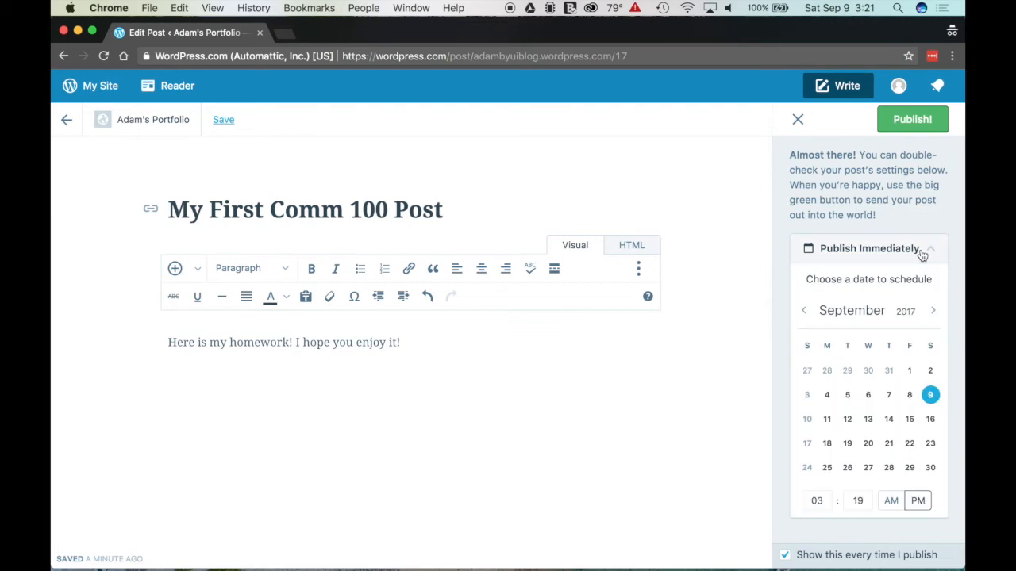
click(921, 255)
click(929, 293)
click(930, 293)
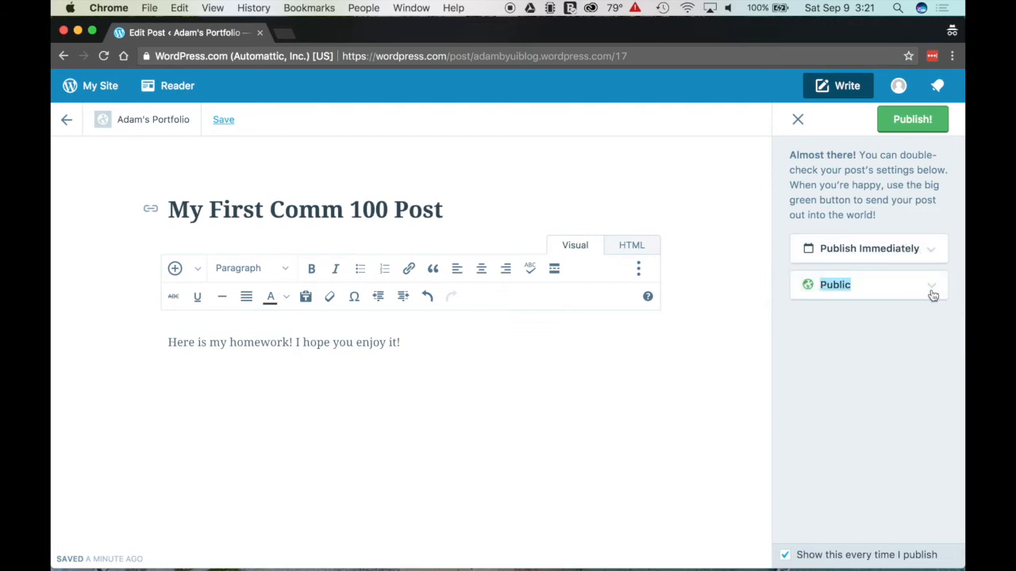
click(912, 118)
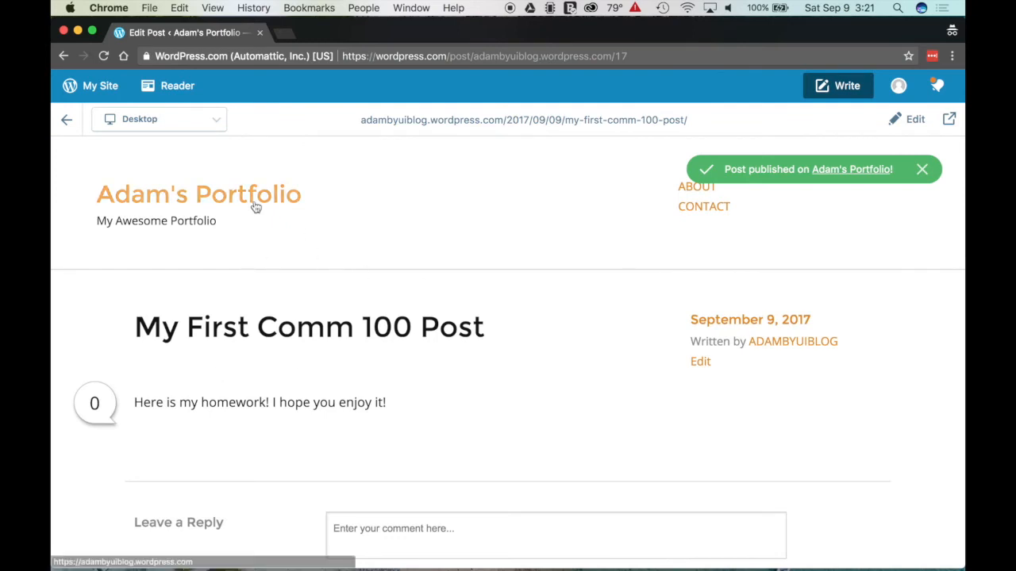
click(922, 171)
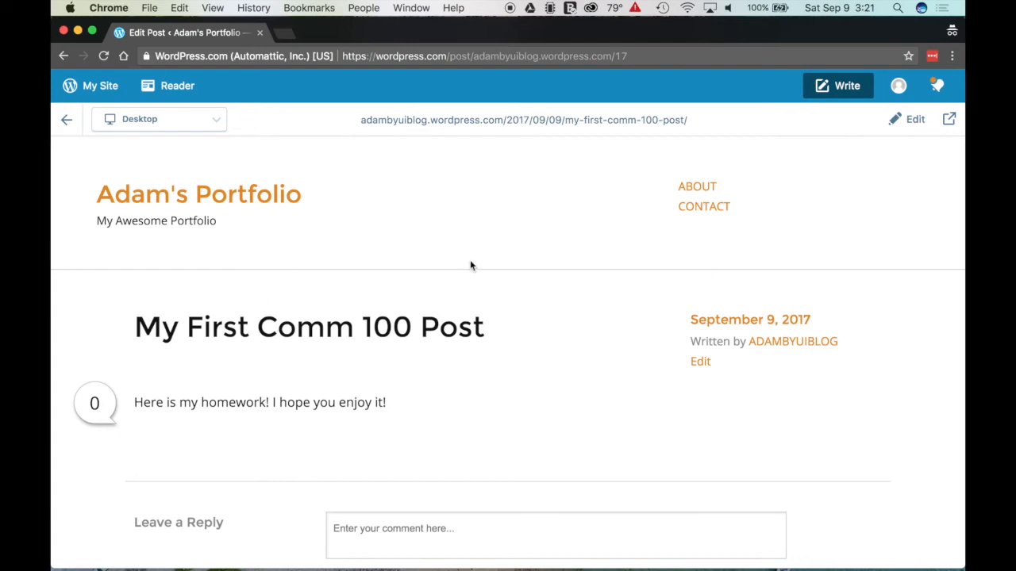
Step: Start a new post titled 'My Comm 130 Post' with body 'Here you go!'
click(842, 89)
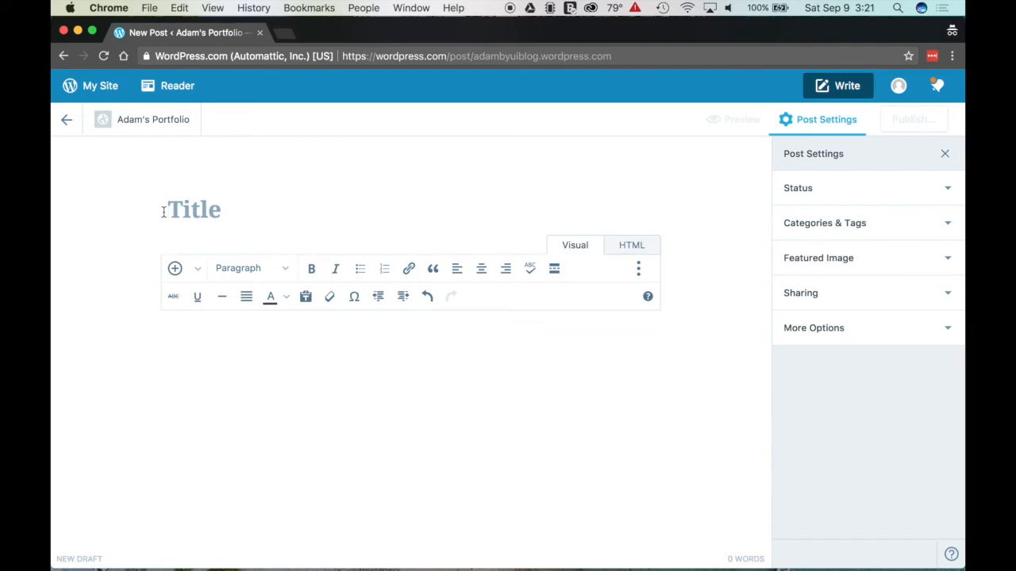
text(My o)
key(BackSpace)
text(Comm)
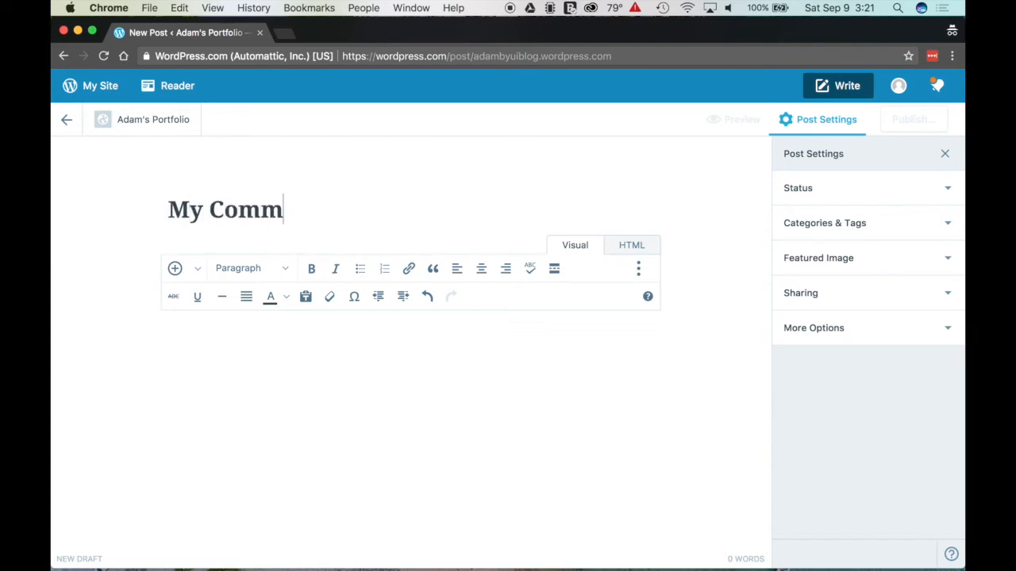
text( 130 Post)
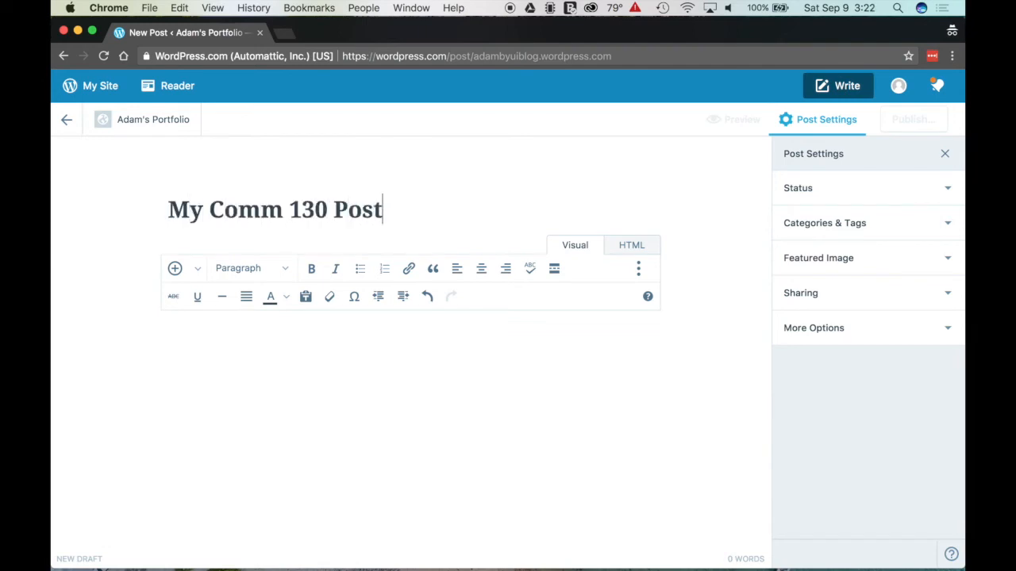
text(Here you go!)
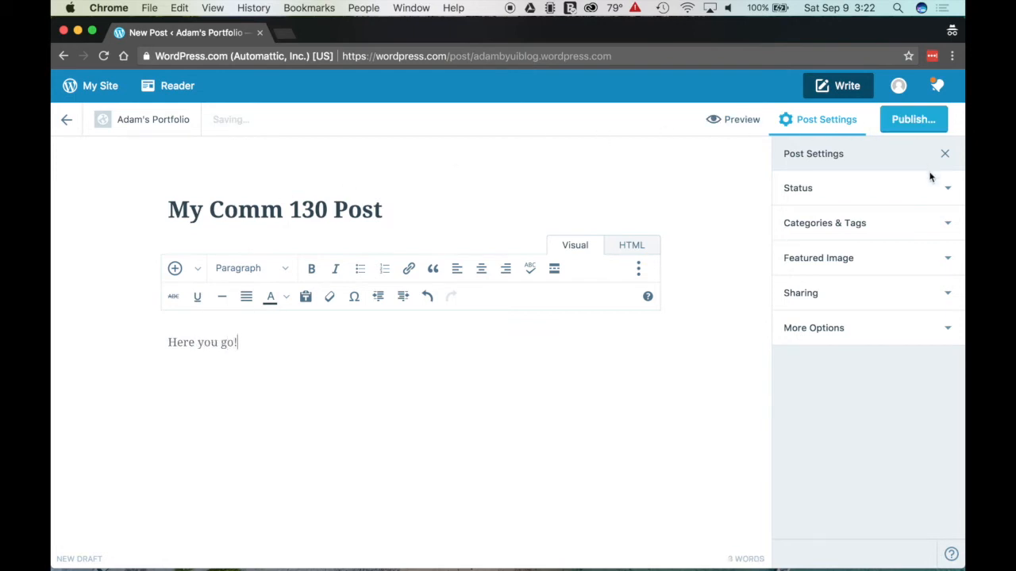
Step: File the post under COMM 130 instead of Uncategorized and publish it
click(941, 232)
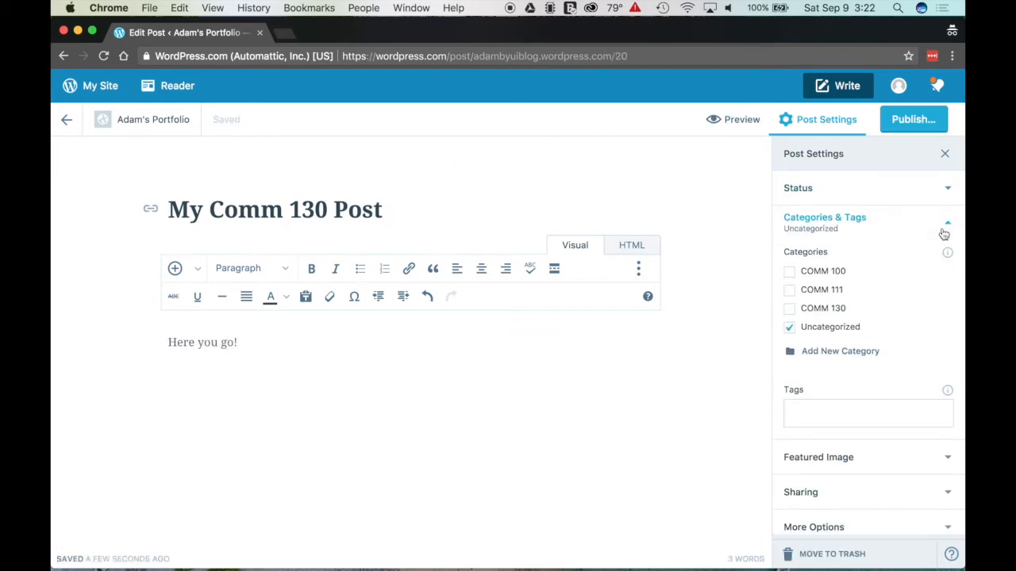
click(790, 329)
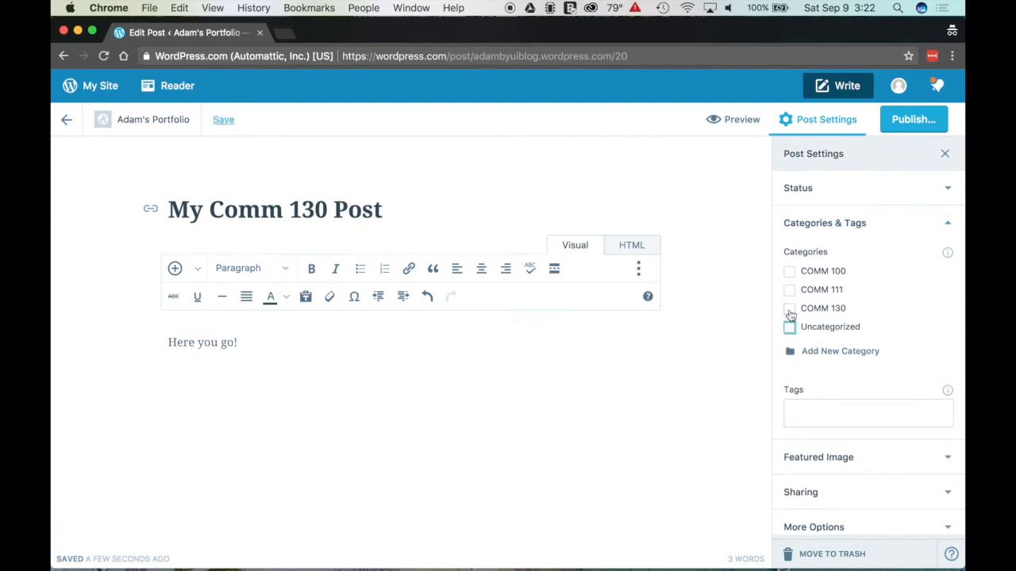
click(790, 310)
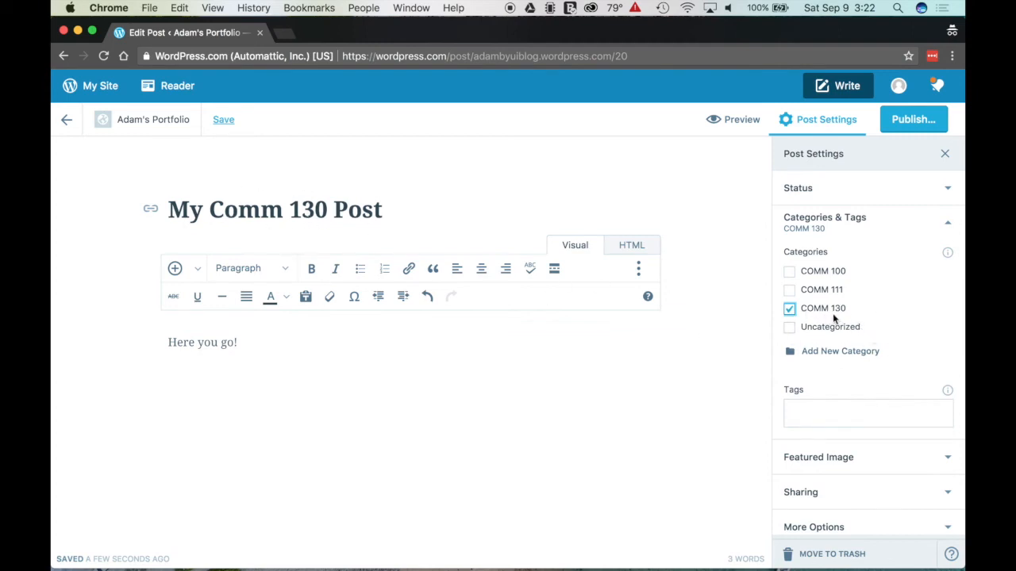
click(942, 225)
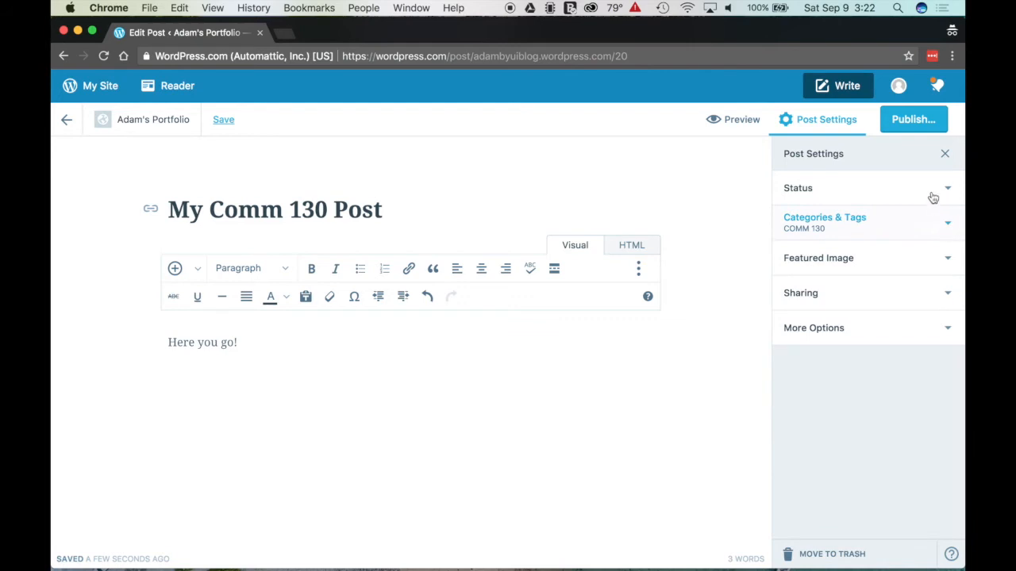
click(907, 127)
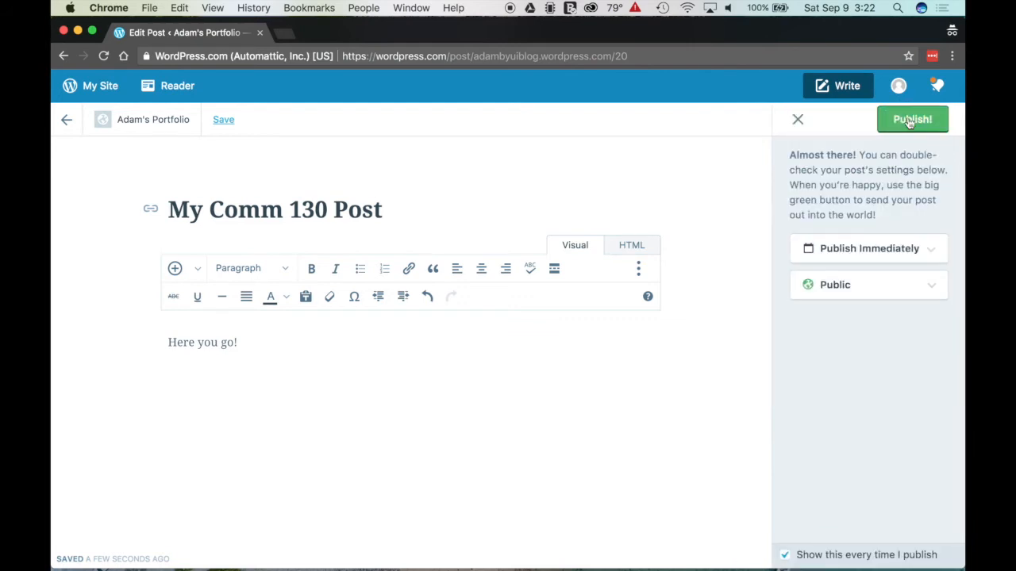
click(909, 120)
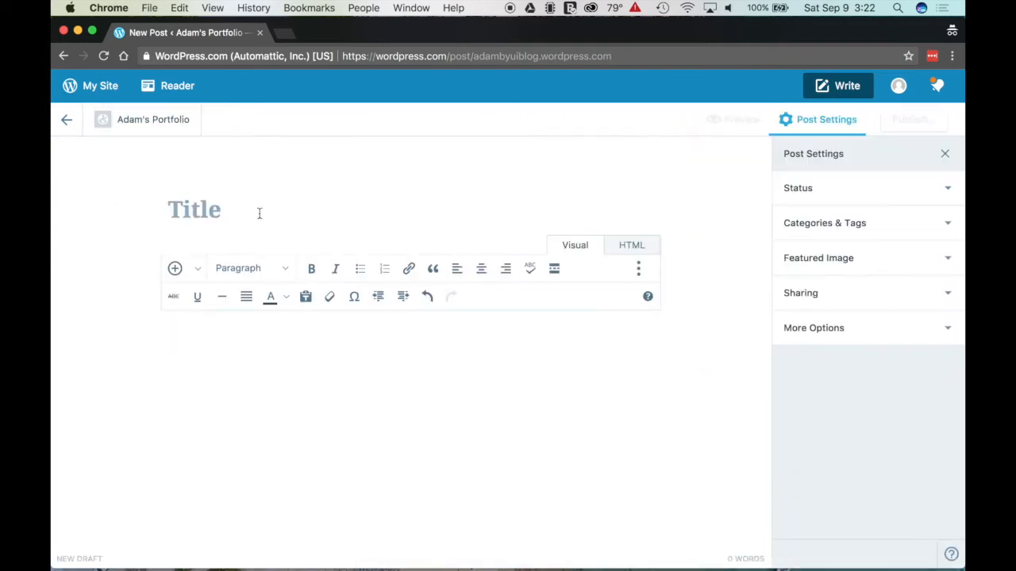
Step: Publish 'My Comm 111 Post' with body 'Here you go again!', filed under COMM 111 instead of Uncategorized
text(My )
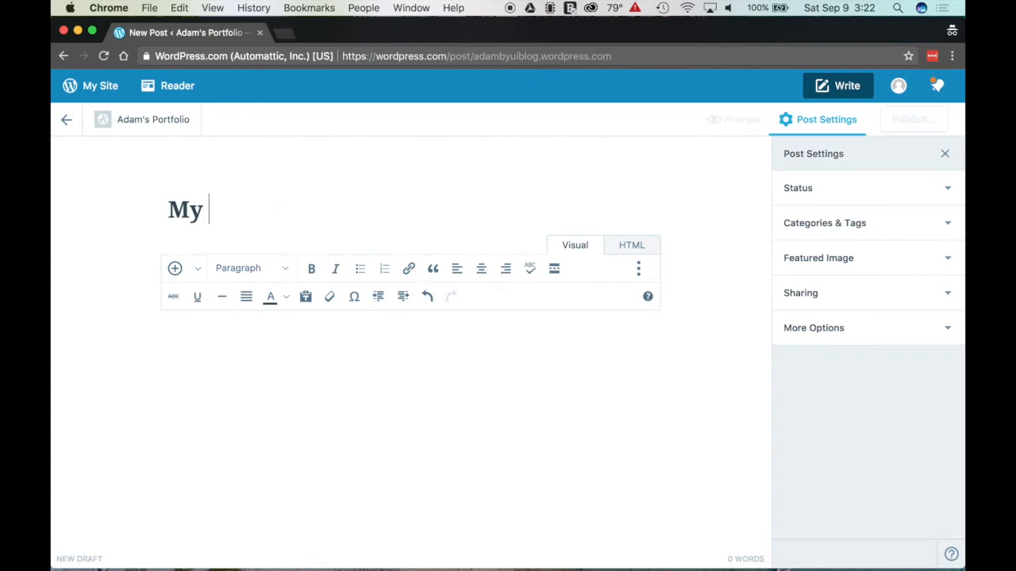
text(Comm 111 Po)
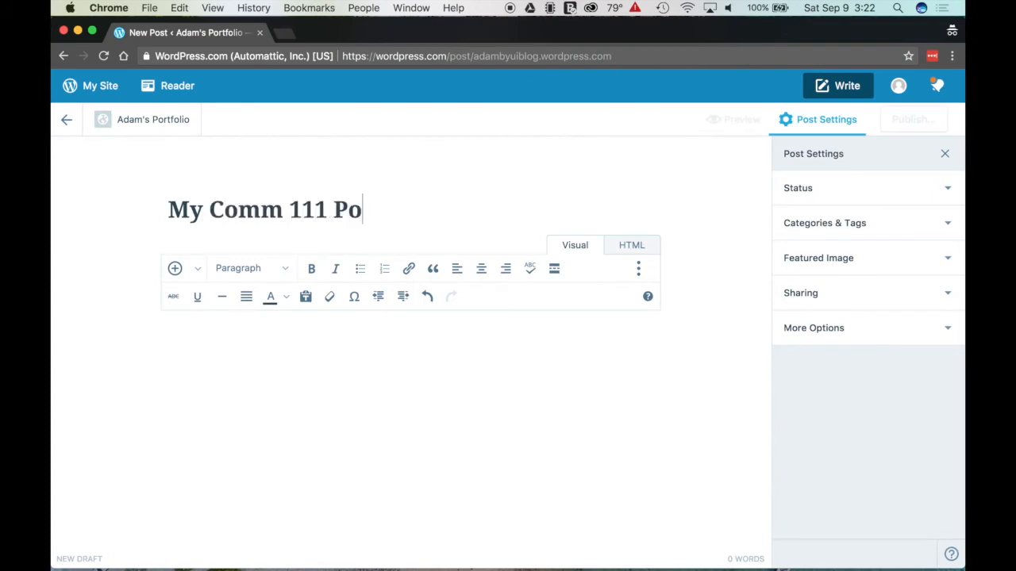
text(stHere )
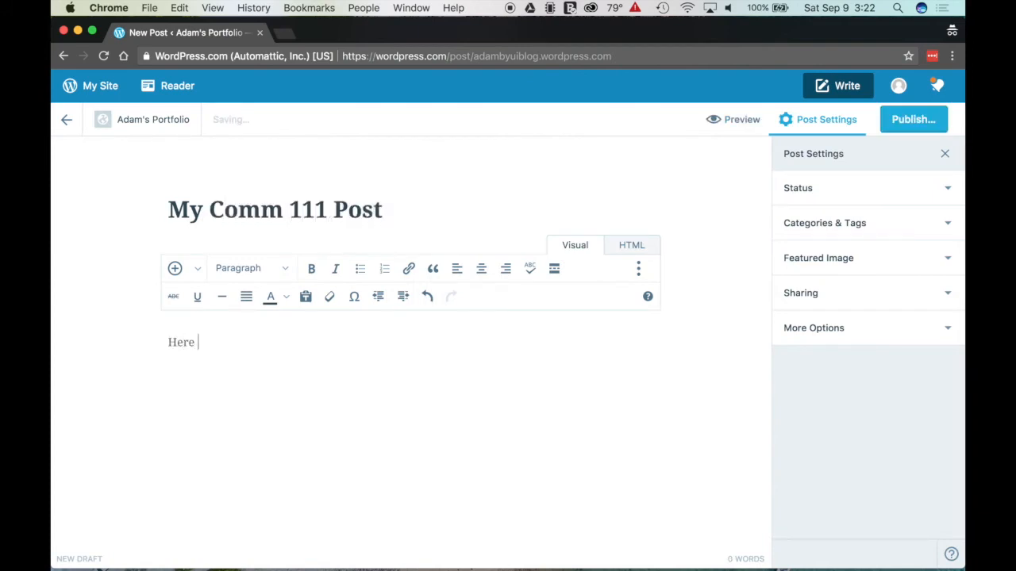
text(you go again!)
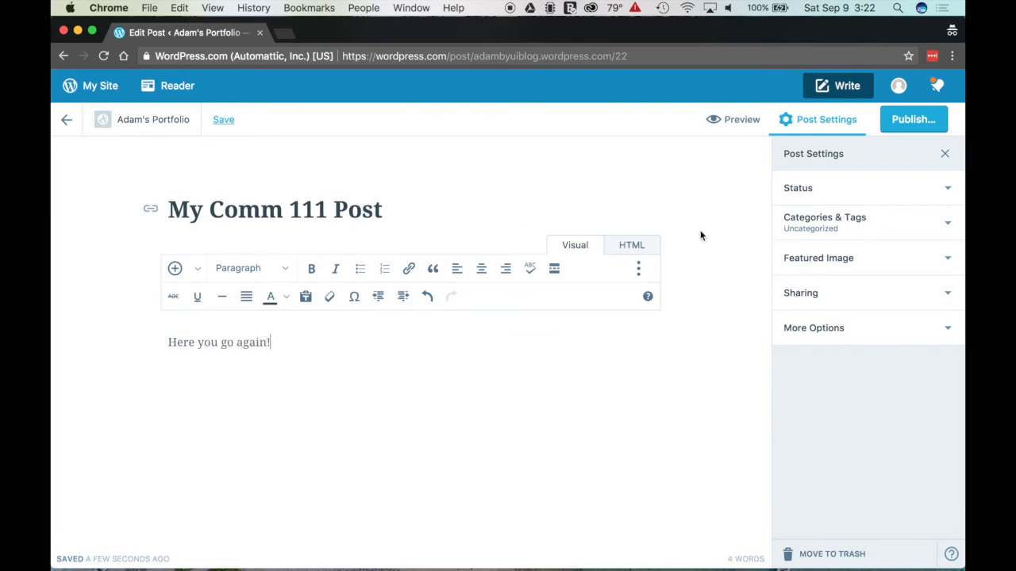
click(847, 230)
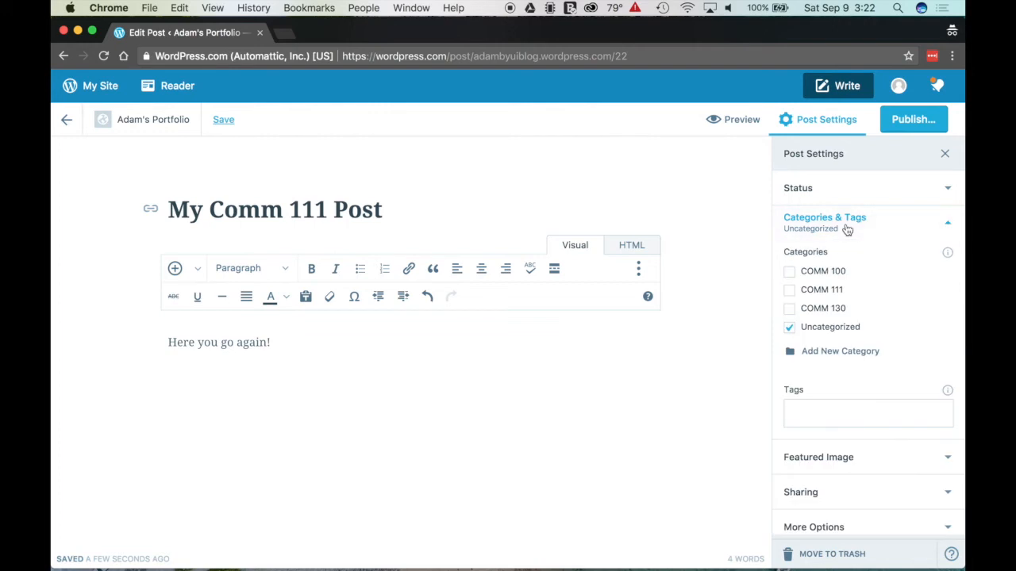
click(789, 327)
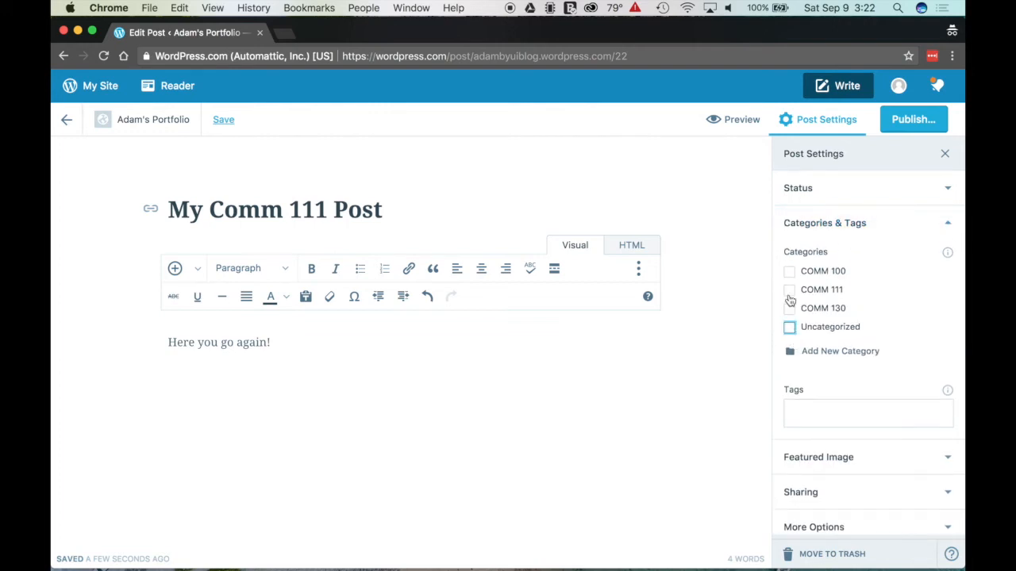
click(790, 291)
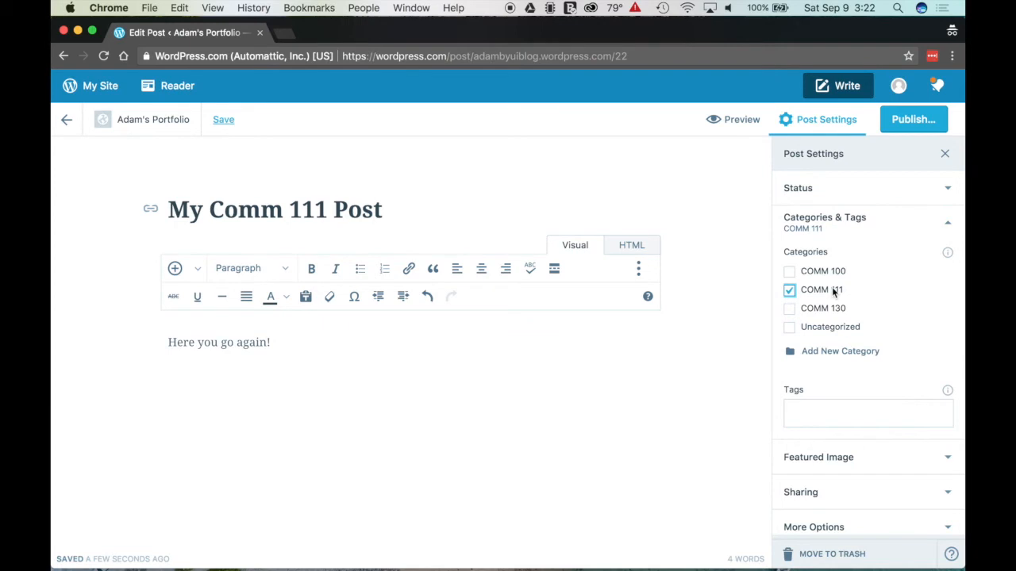
click(923, 124)
click(922, 125)
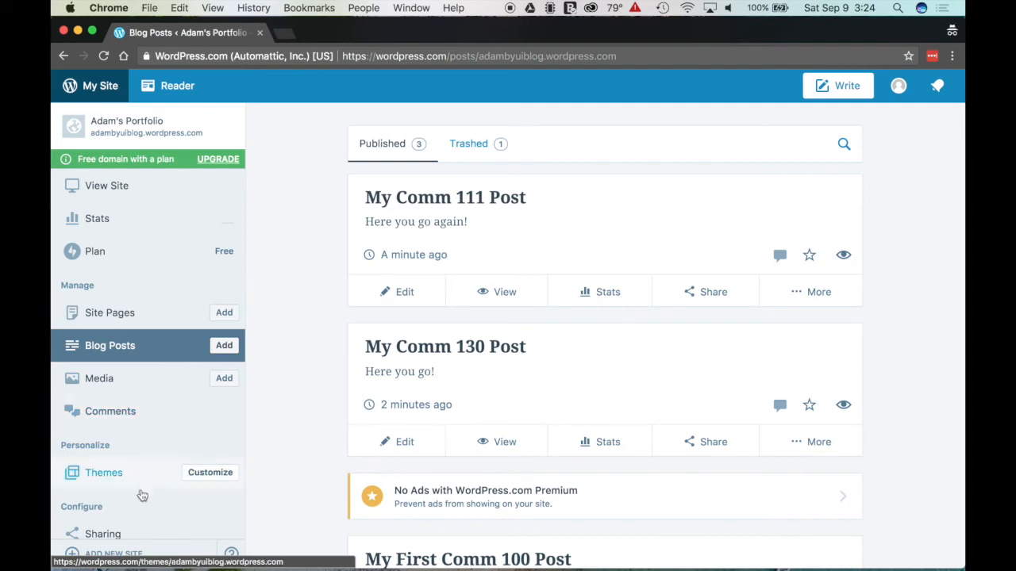
Step: Open the Customizer's Menus panel and inspect the Social Links and Primary menus
click(208, 475)
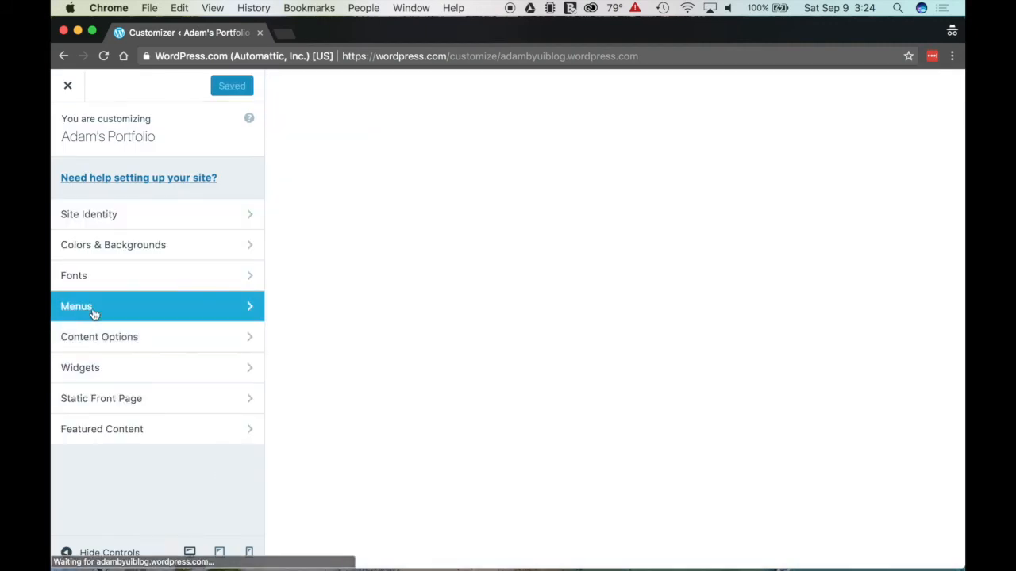
click(76, 310)
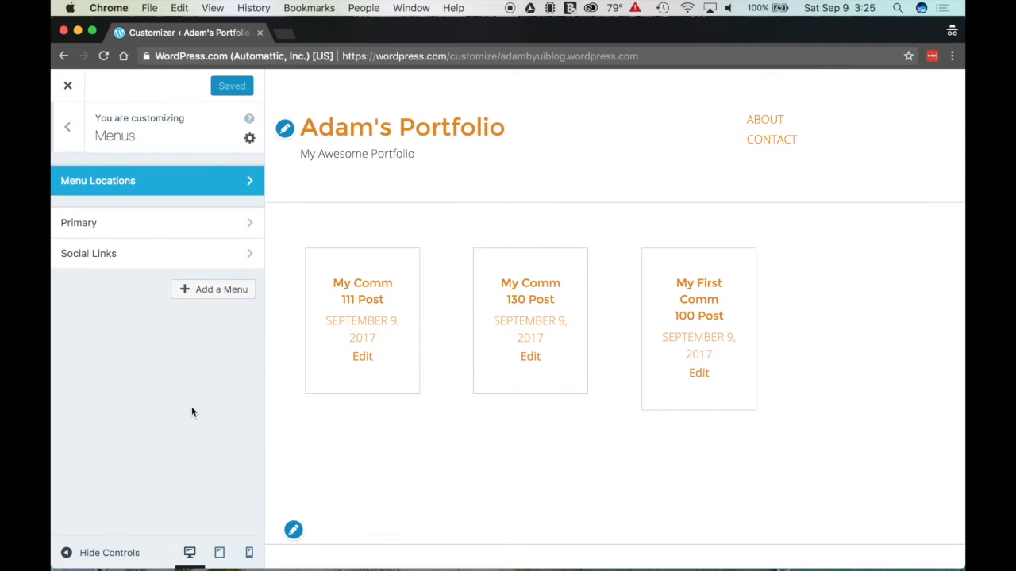
click(116, 263)
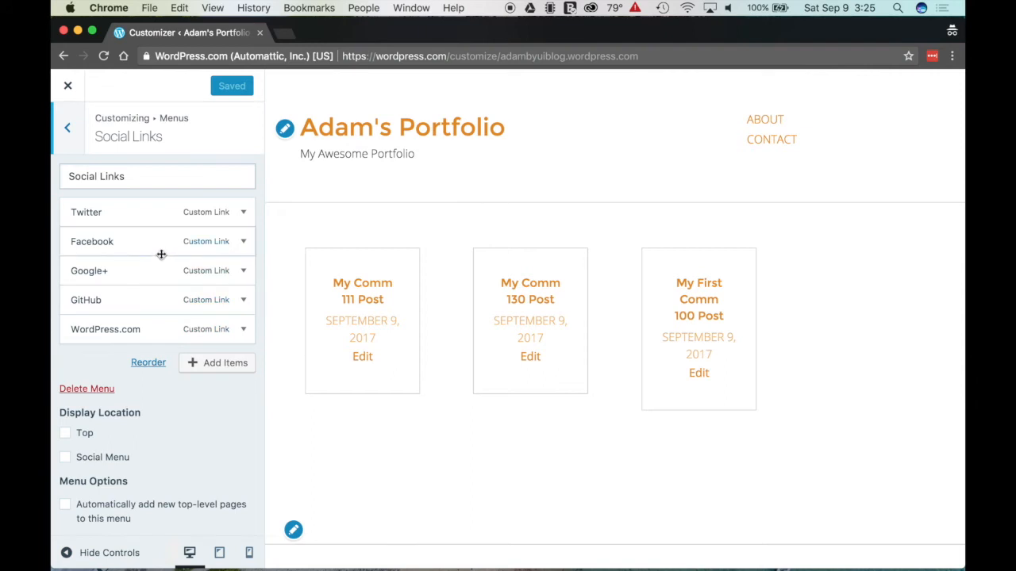
click(70, 130)
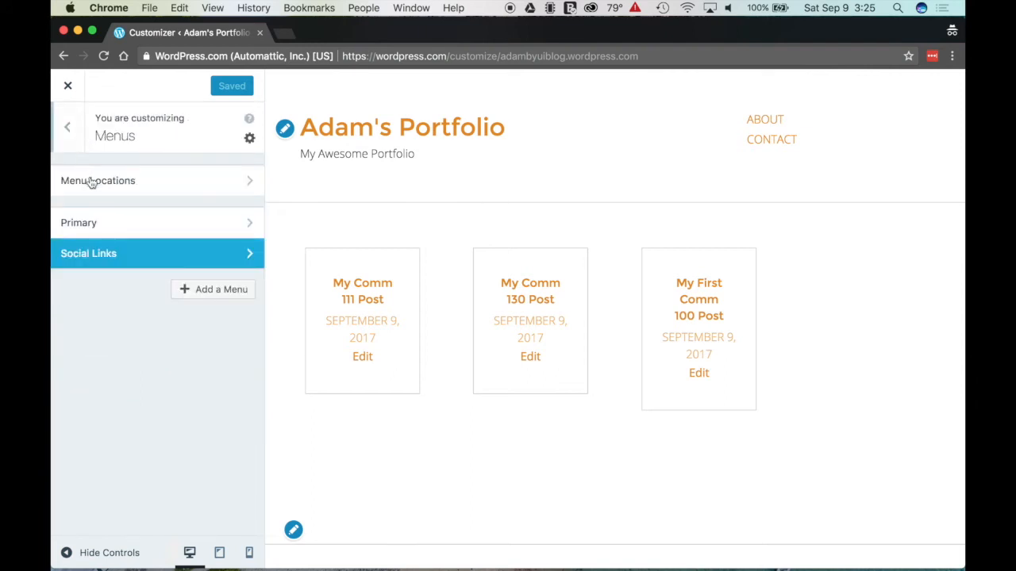
click(193, 229)
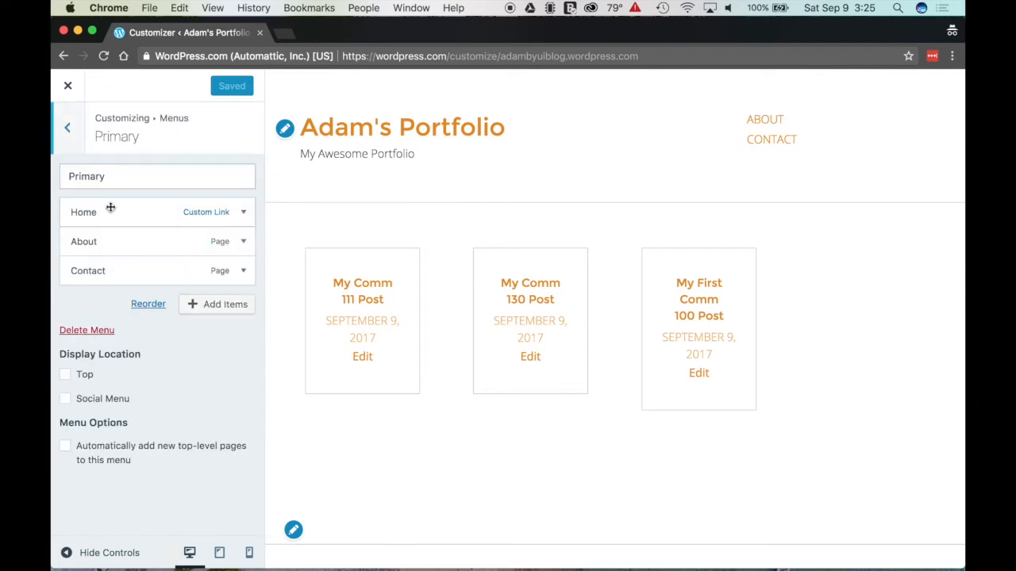
click(69, 130)
Step: Assign the Primary menu to the Top location and publish the change
click(76, 194)
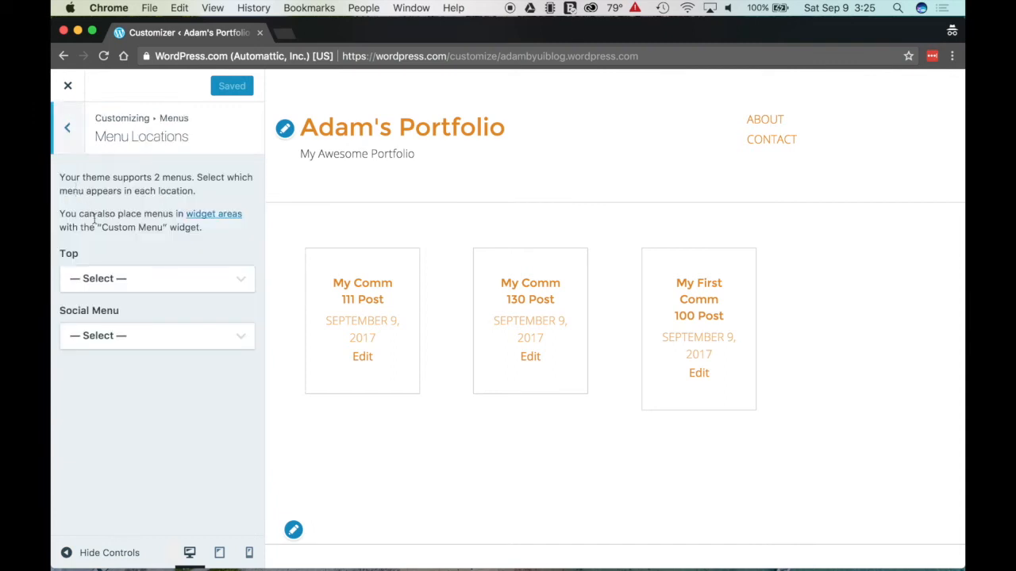
click(160, 279)
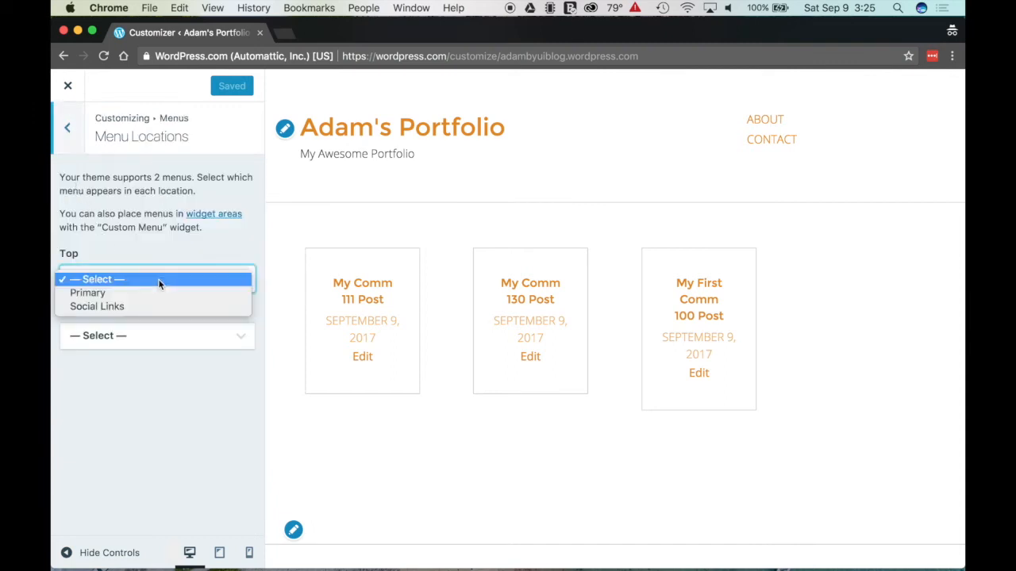
click(87, 295)
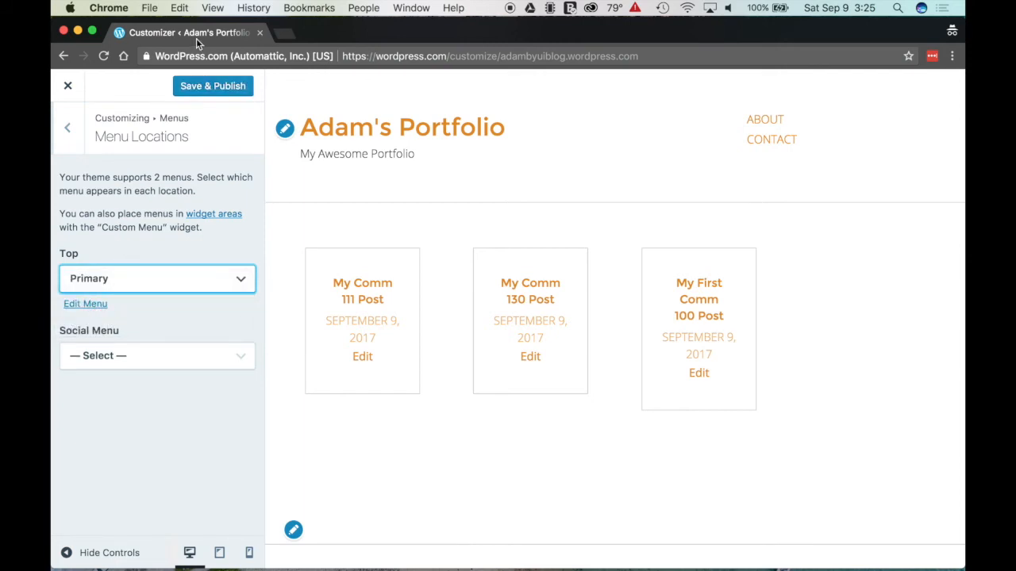
click(208, 86)
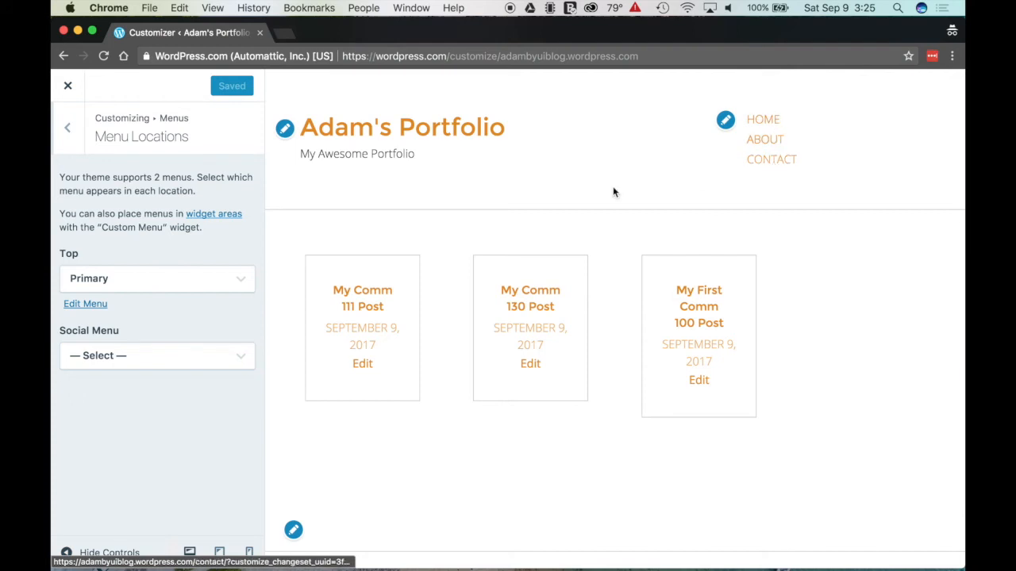
click(68, 127)
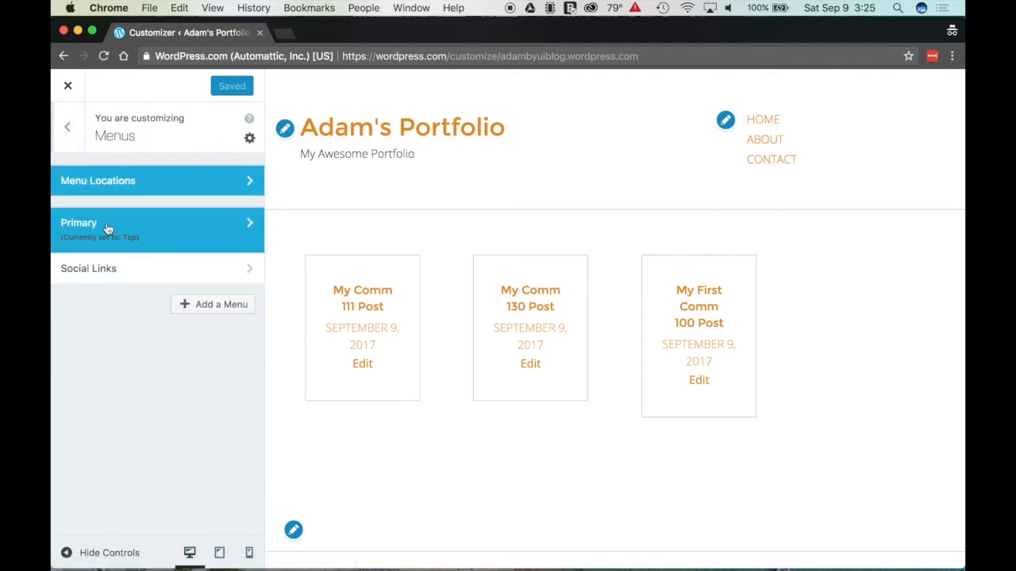
Step: Open the Primary menu's Add Items panel and browse Custom Links, Pages, Posts and Categories
click(80, 231)
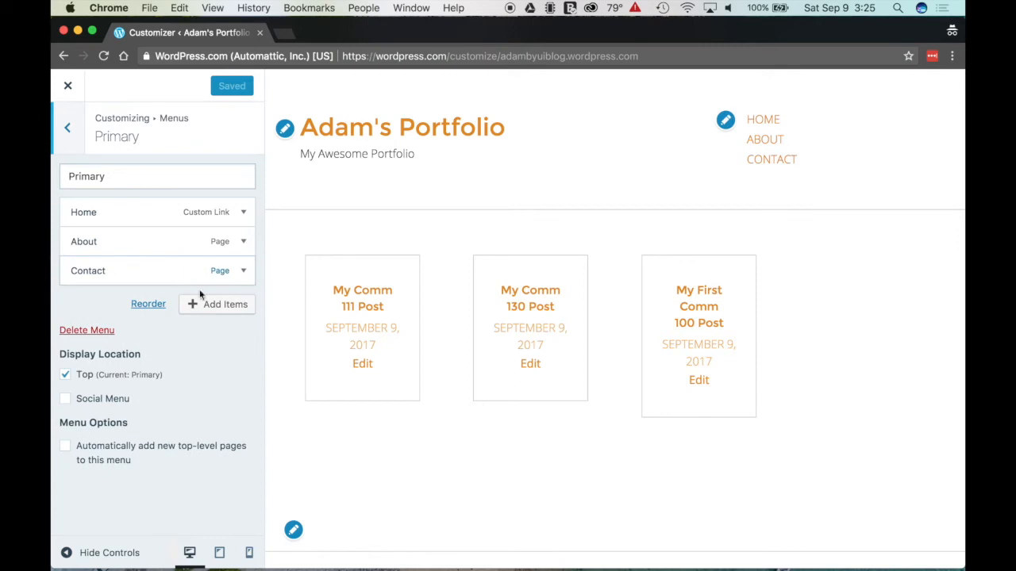
click(209, 309)
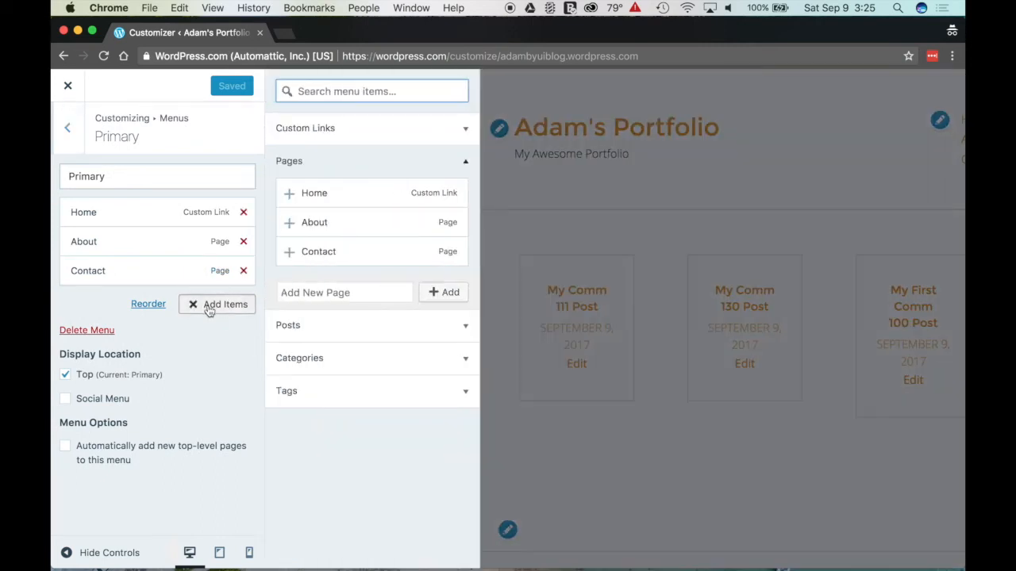
click(305, 136)
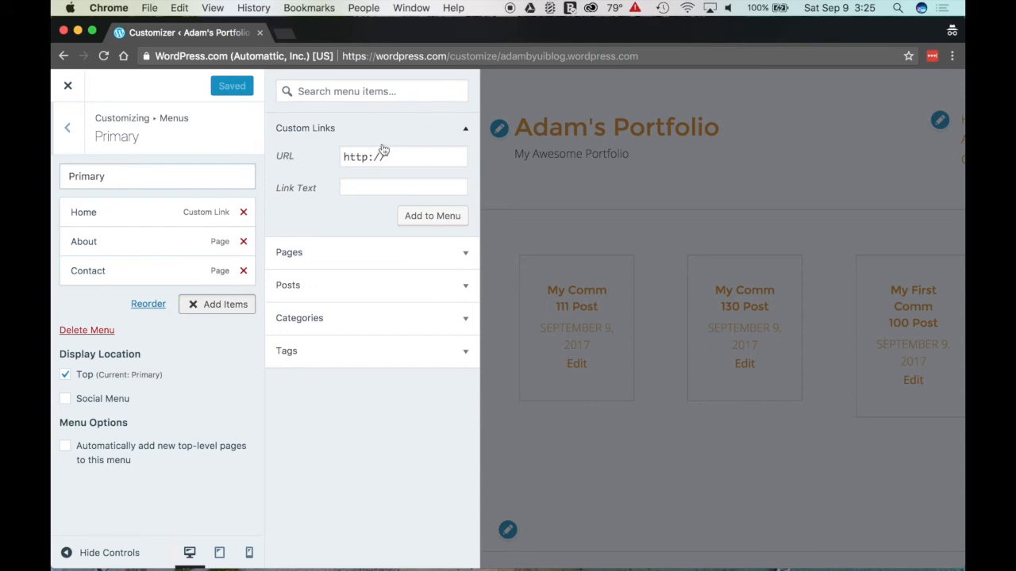
click(354, 248)
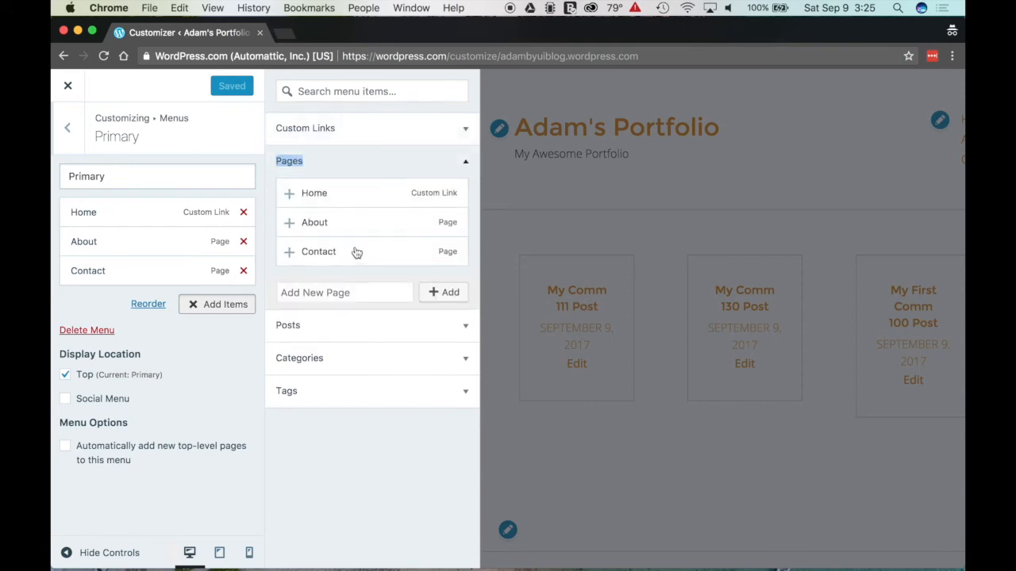
click(359, 327)
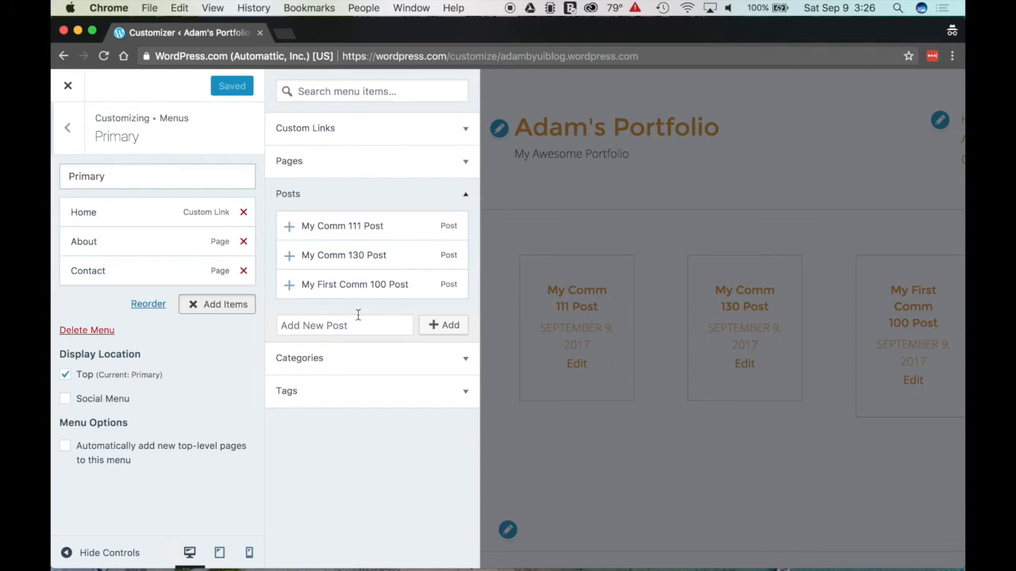
click(322, 361)
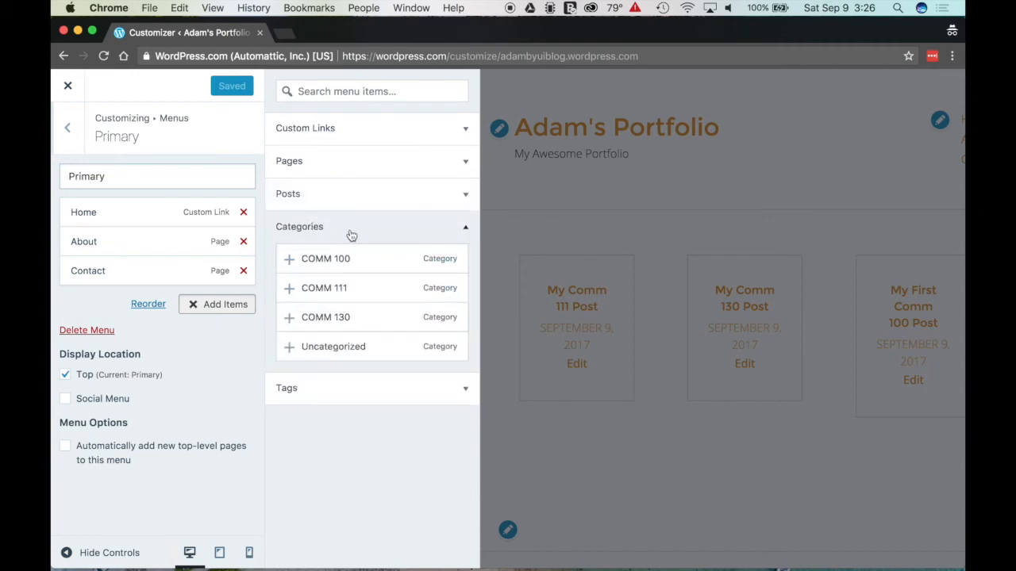
Step: Add the COMM 100, COMM 111 and COMM 130 categories and move them directly below Home
click(290, 259)
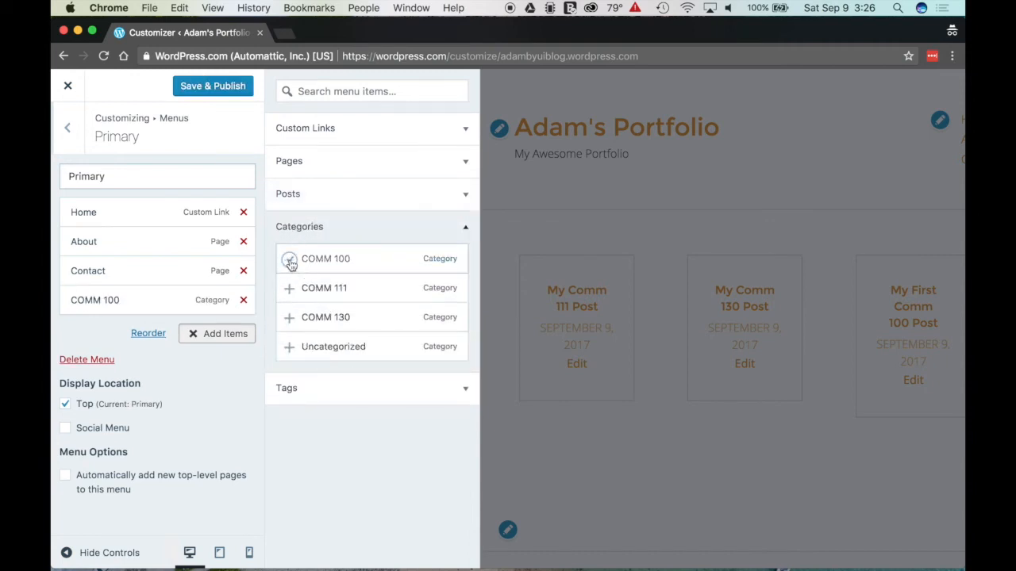
click(290, 290)
click(291, 319)
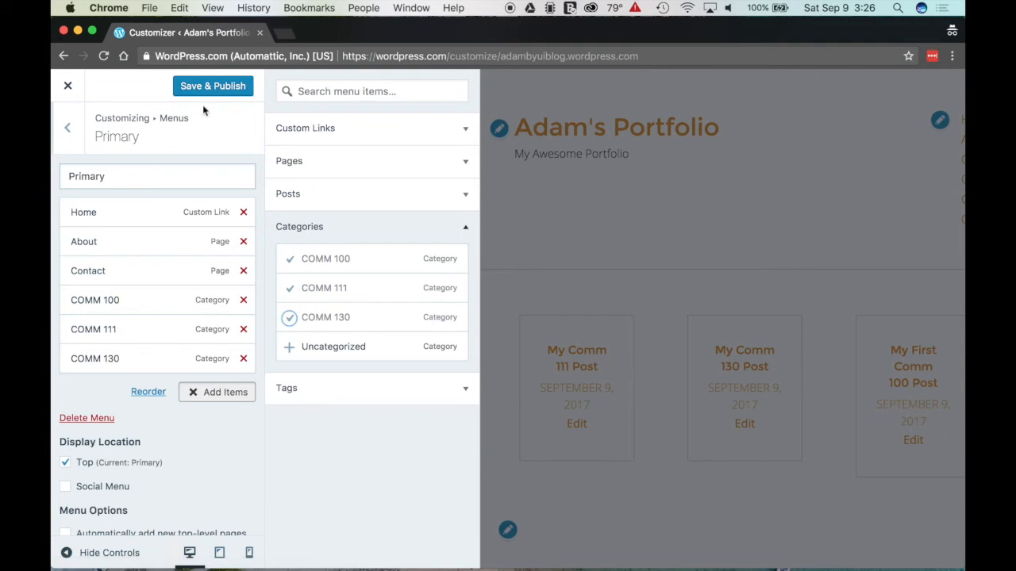
drag(127, 302, 128, 242)
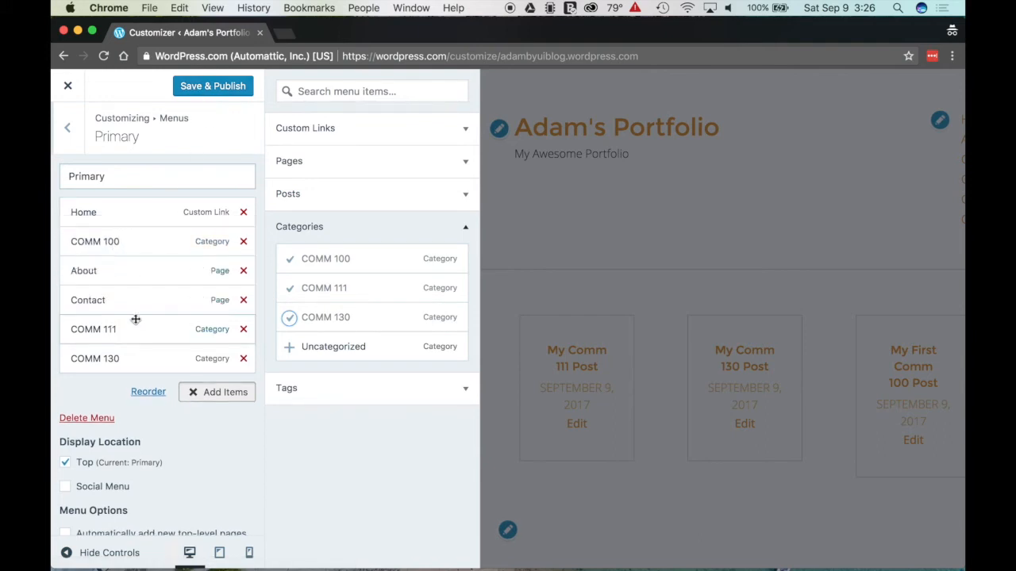
drag(129, 325, 130, 270)
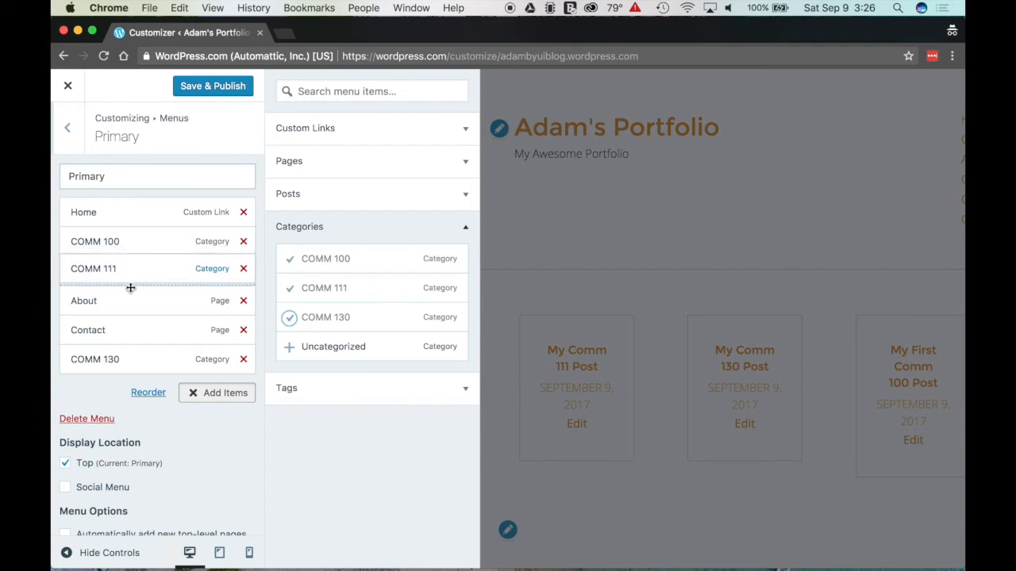
drag(133, 370, 138, 302)
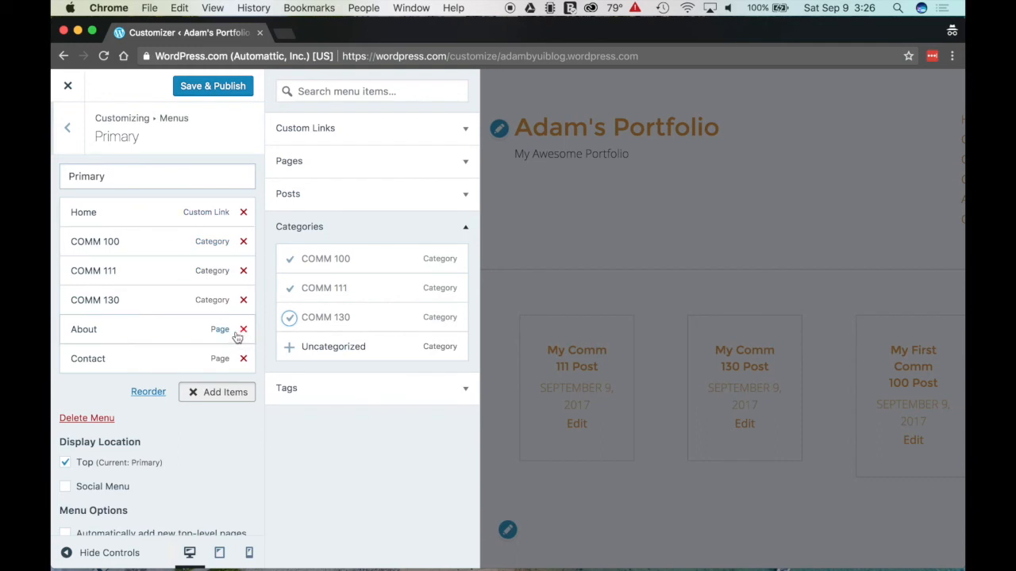
click(449, 135)
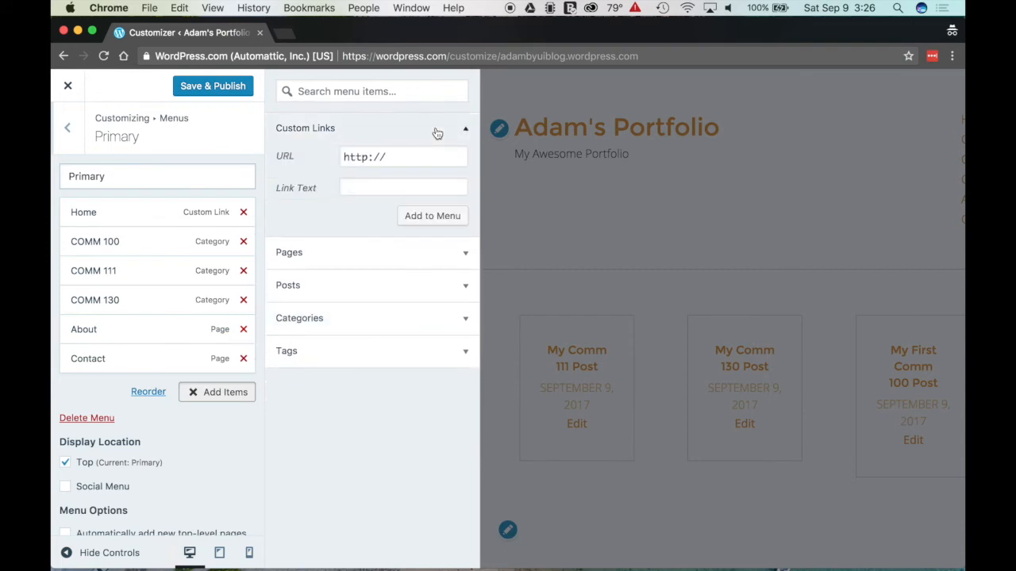
Step: Enter the site's address ending in /# as the custom link URL, with link text Classes
click(411, 156)
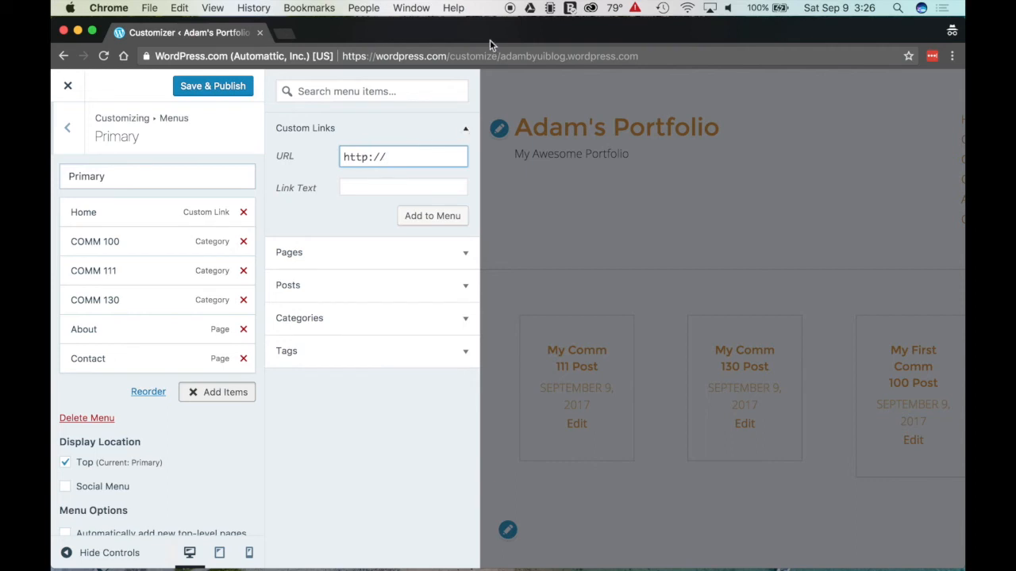
drag(502, 55, 639, 55)
key(super+c)
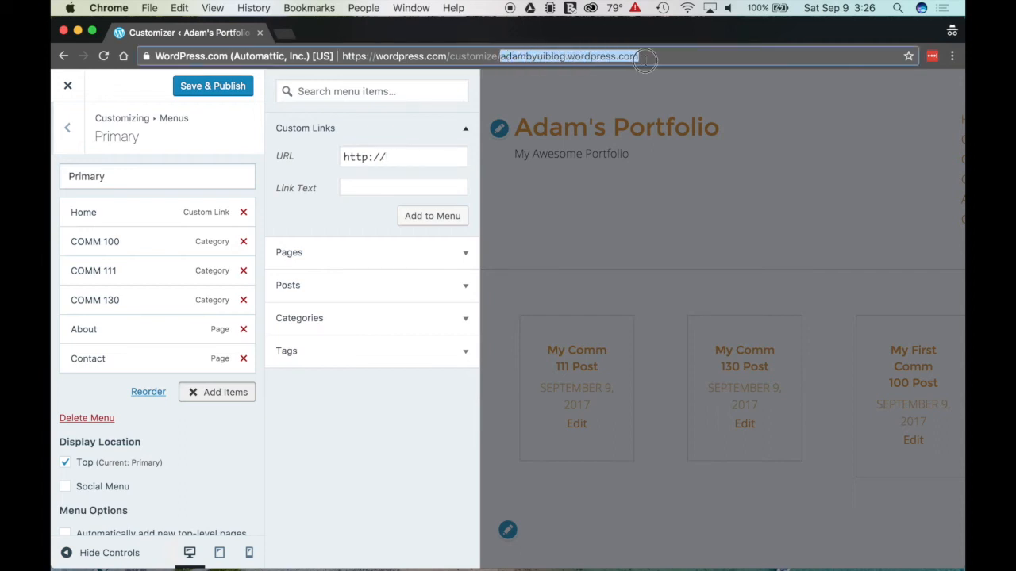
click(400, 156)
key(super+v)
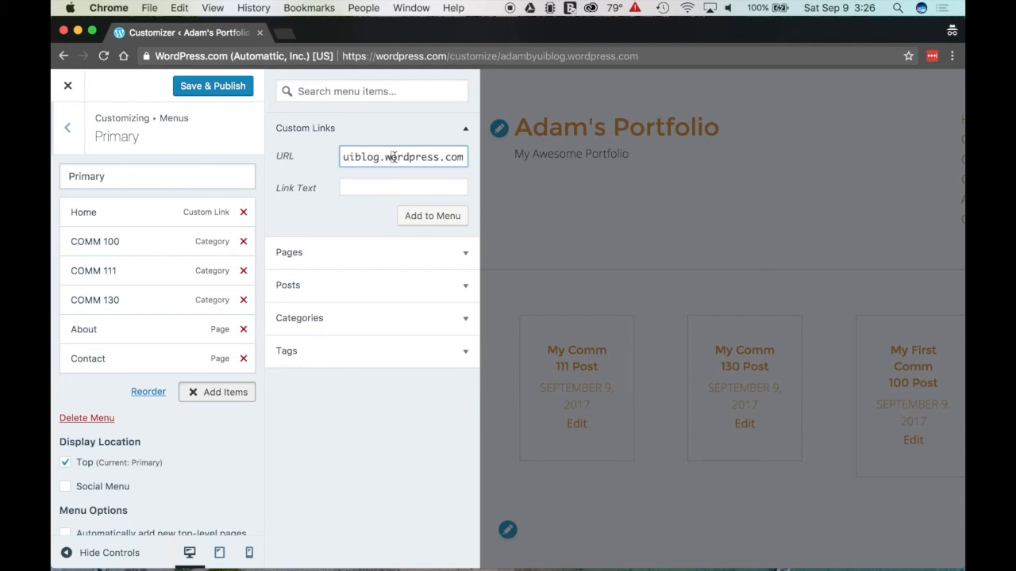
text(?)
key(BackSpace)
text(/3)
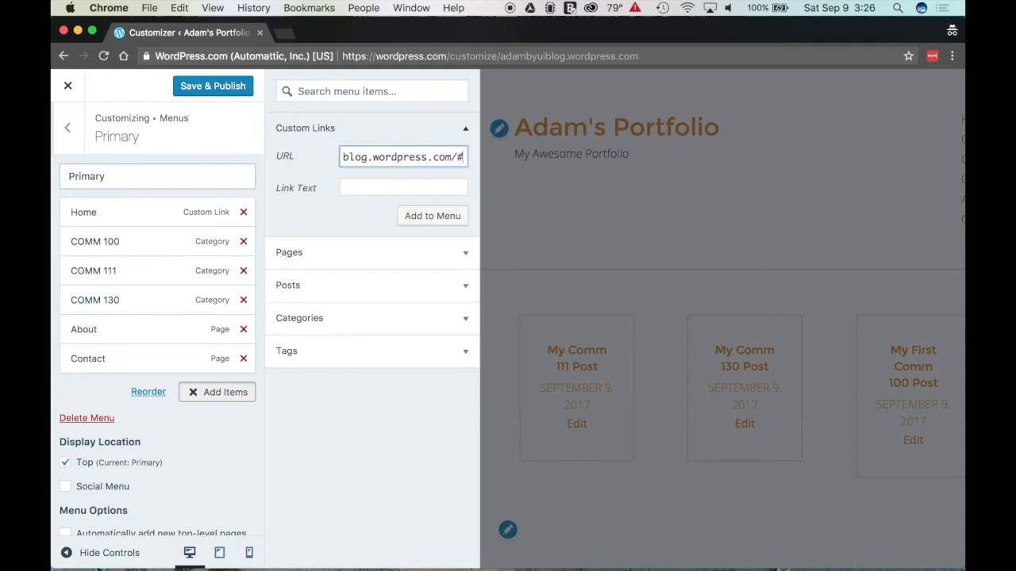
drag(423, 157, 503, 158)
click(365, 157)
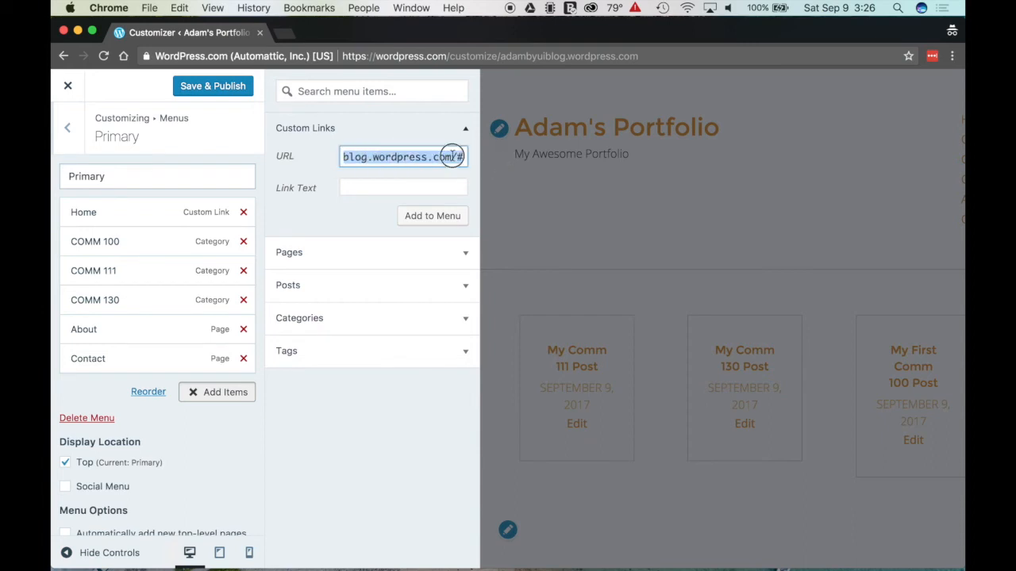
click(454, 158)
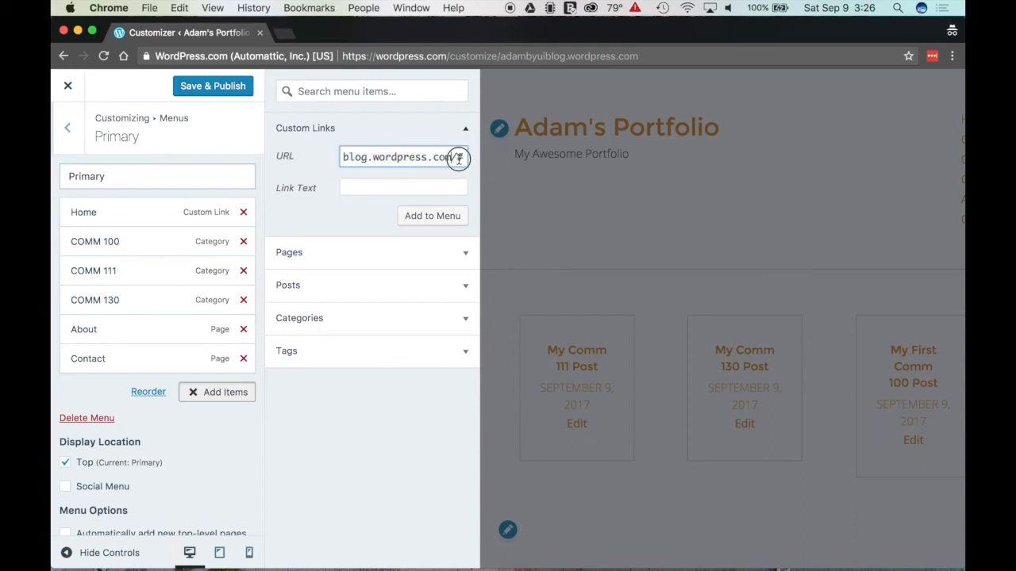
click(365, 185)
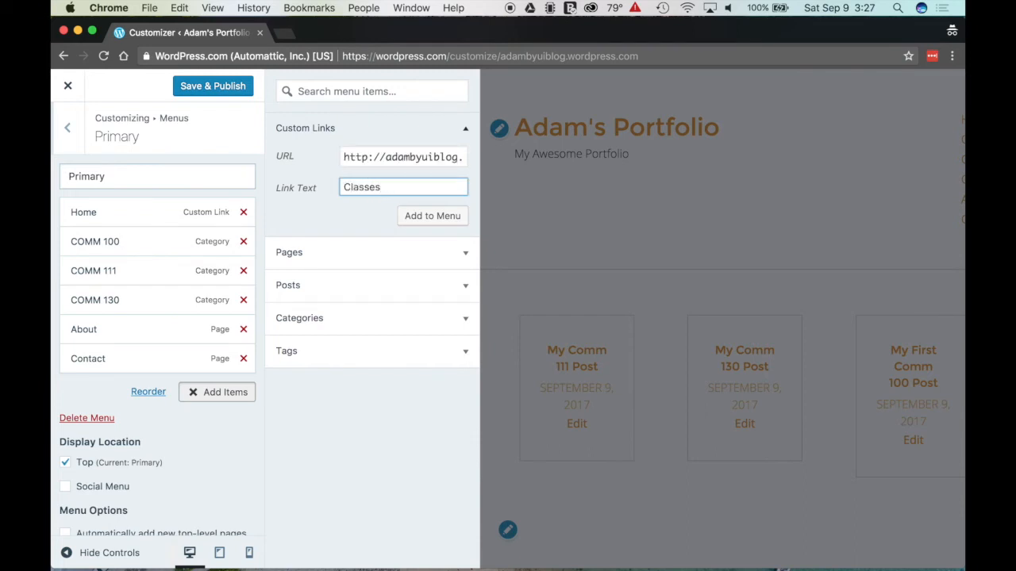
Step: Add the Classes link below Home and nest COMM 100, 111 and 130 under it
click(423, 214)
drag(111, 388, 104, 238)
drag(84, 270, 98, 300)
drag(98, 335, 106, 333)
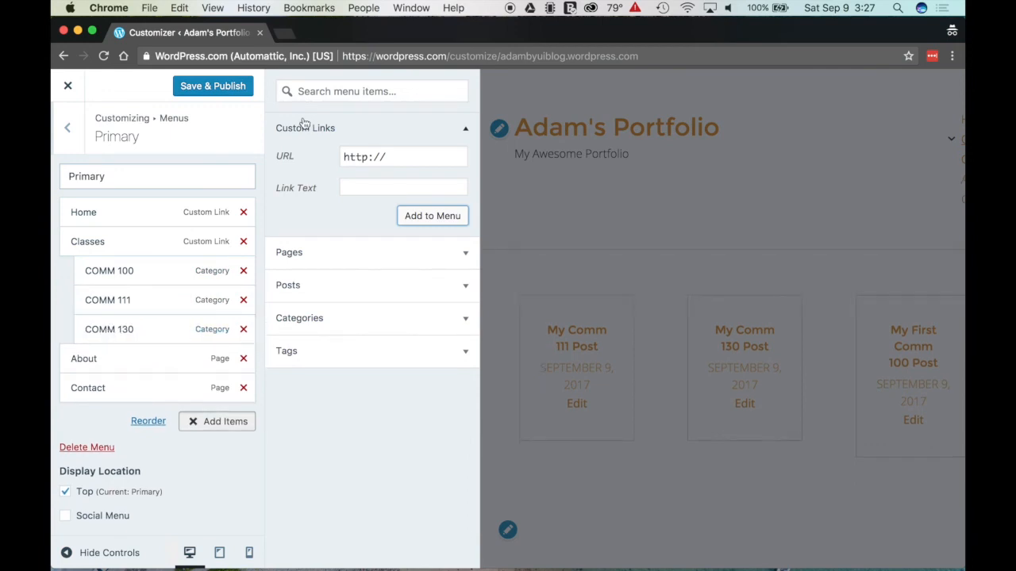
click(202, 423)
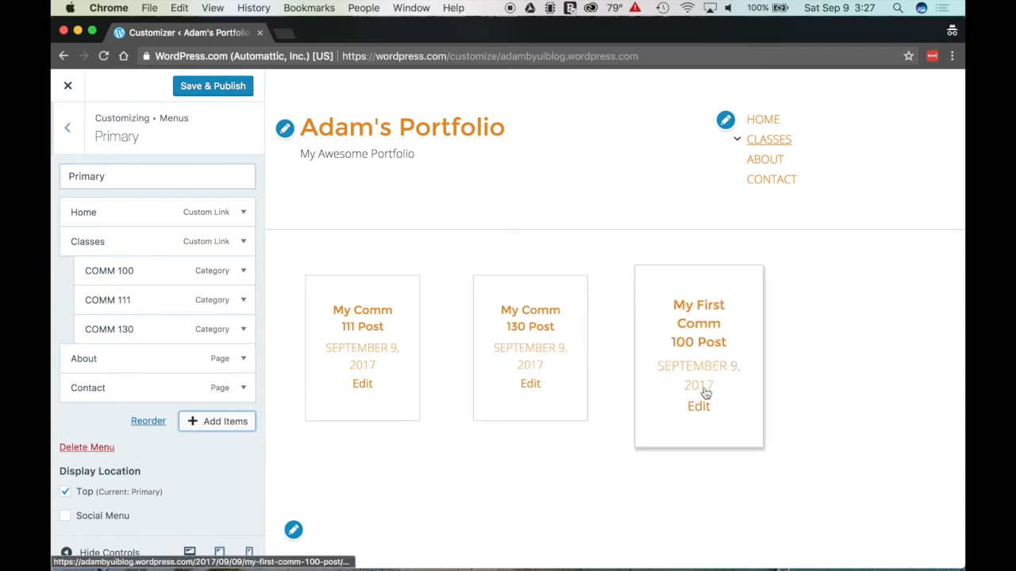
Step: Check the Classes dropdown in the preview and keep COMM 130 nested under Classes
click(737, 141)
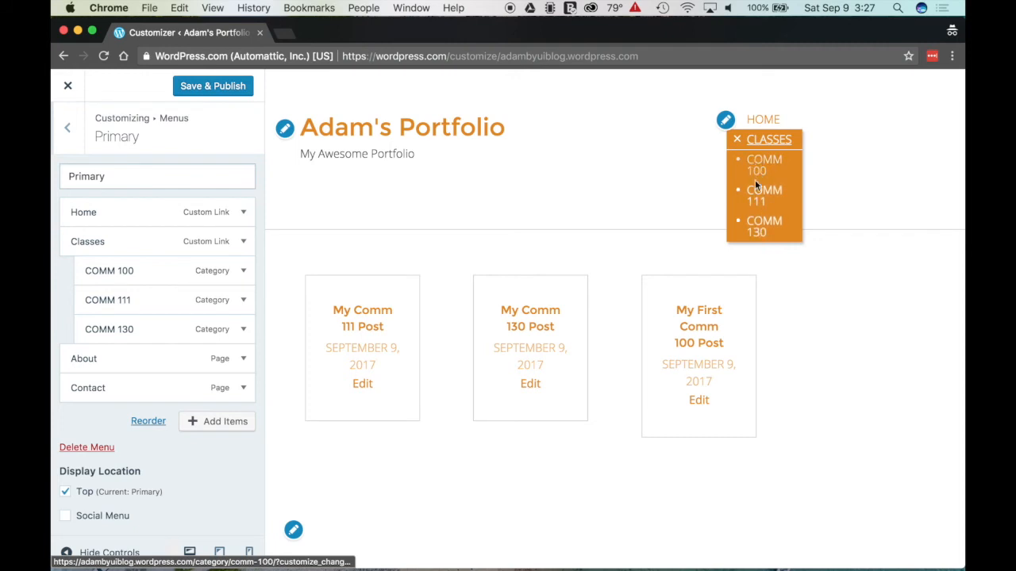
click(738, 143)
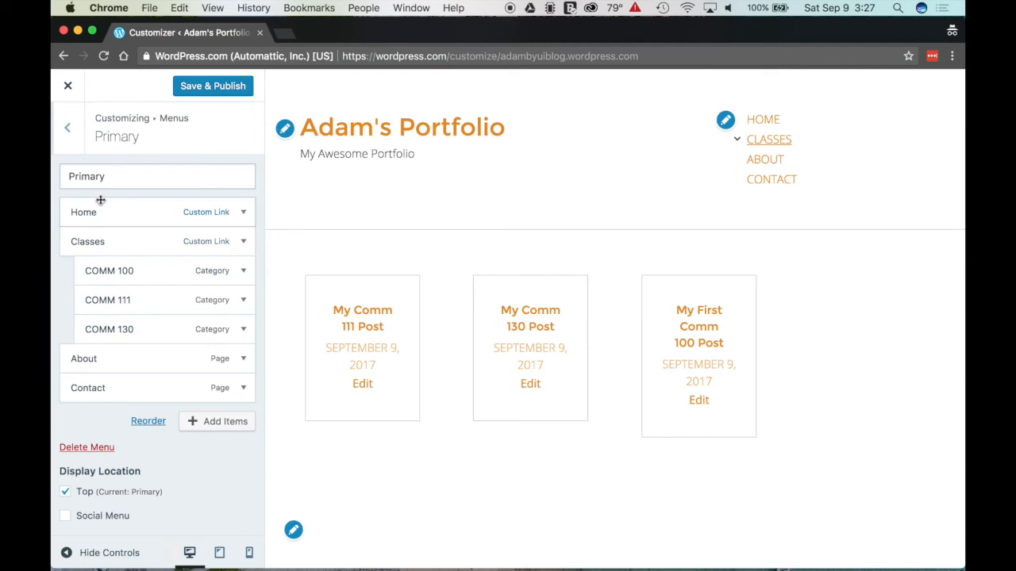
drag(107, 269, 99, 270)
drag(96, 332, 95, 340)
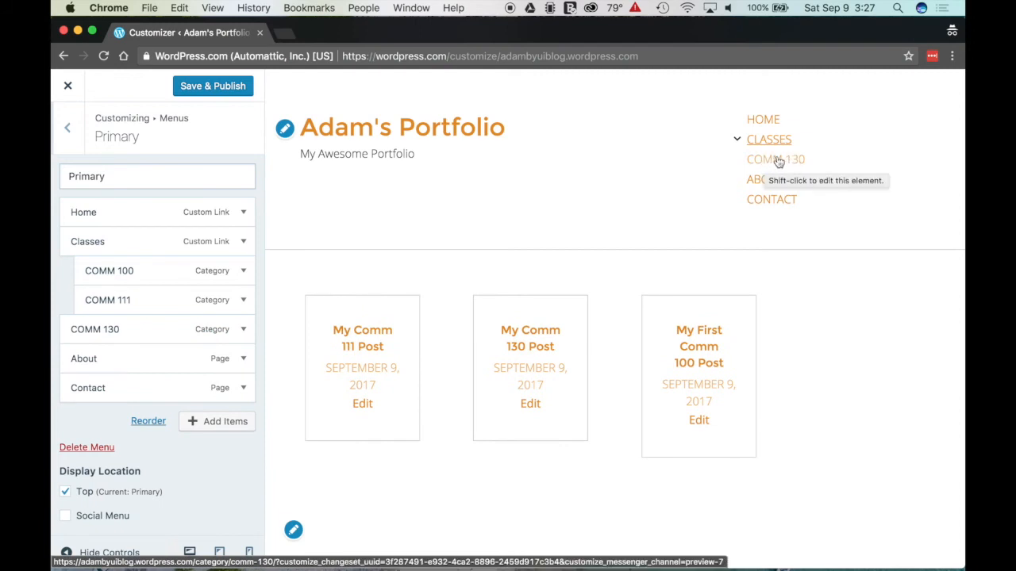
drag(88, 331, 95, 334)
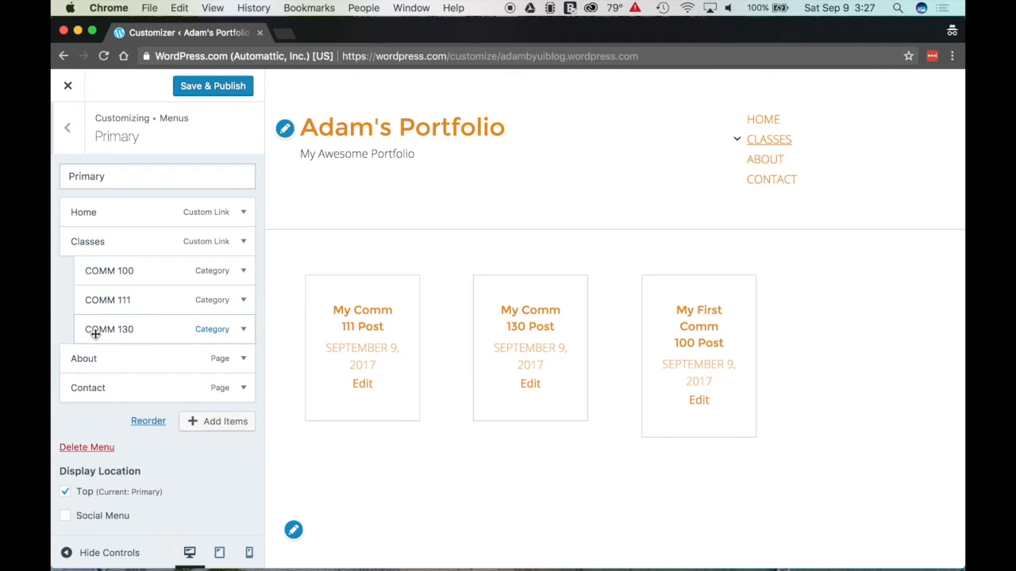
Step: Confirm the Classes link ends in /#, then Save & Publish the menu and close the Customizer
click(243, 241)
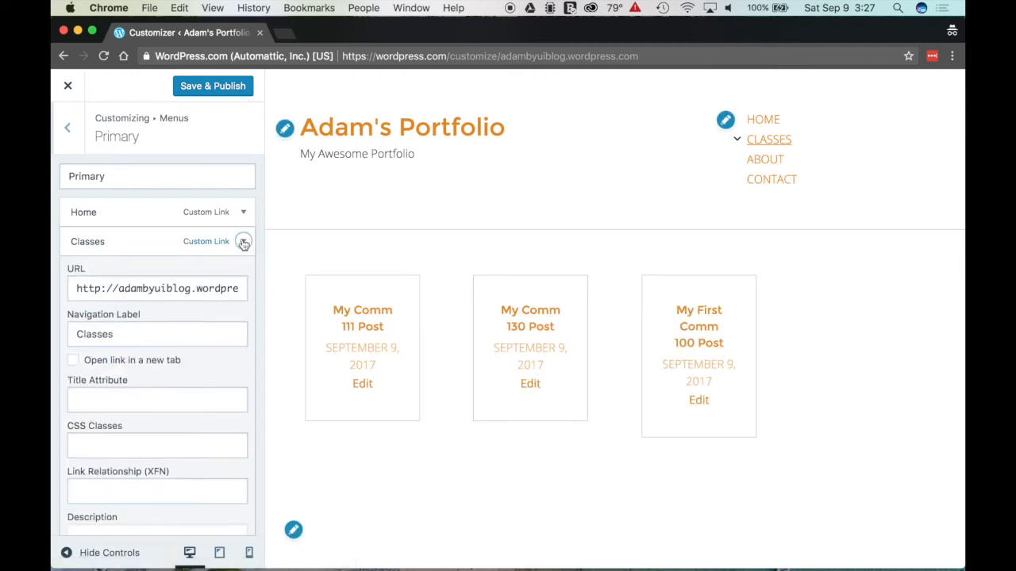
drag(136, 290, 239, 291)
click(244, 292)
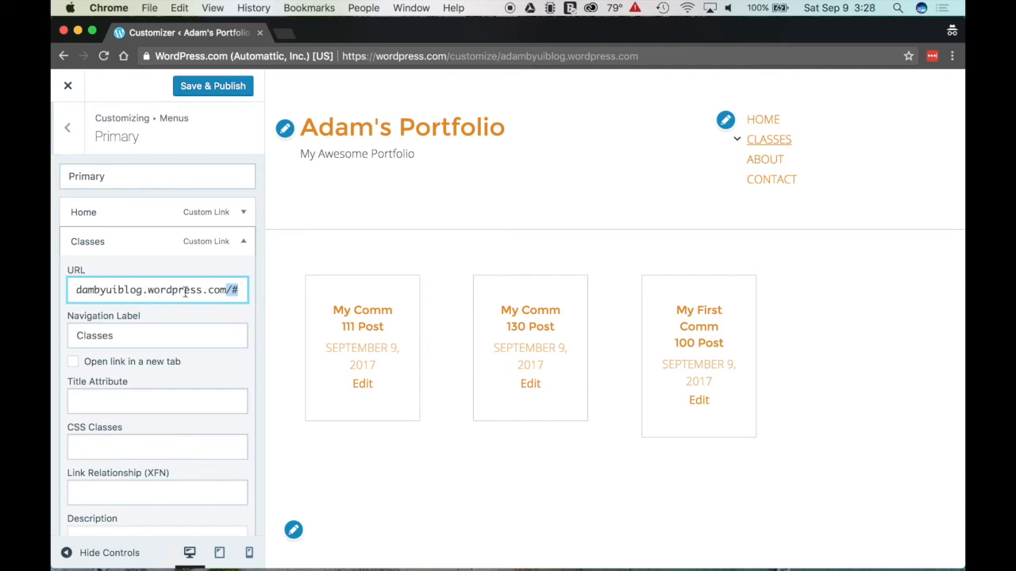
drag(230, 292, 244, 291)
click(242, 242)
click(209, 85)
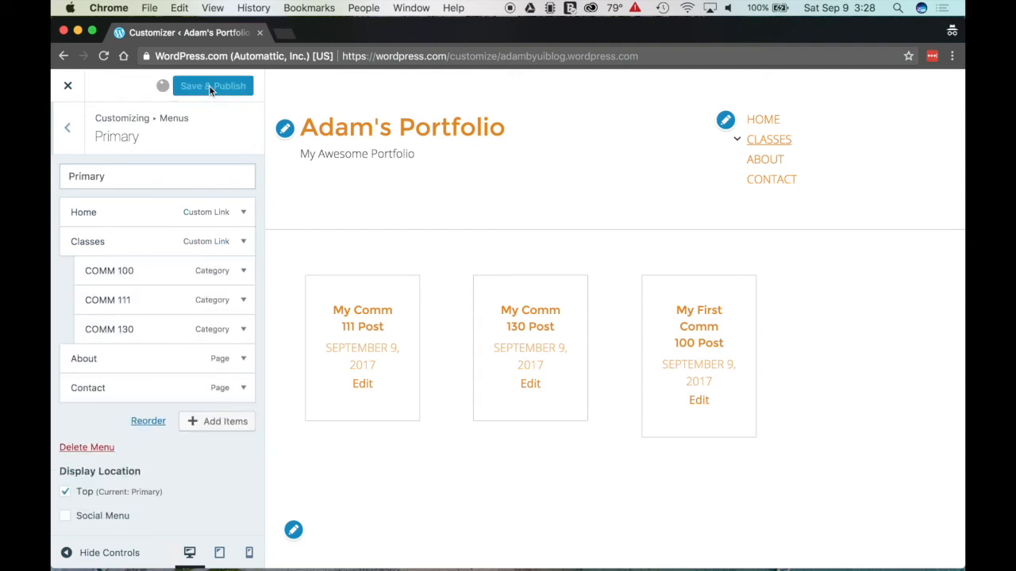
click(68, 85)
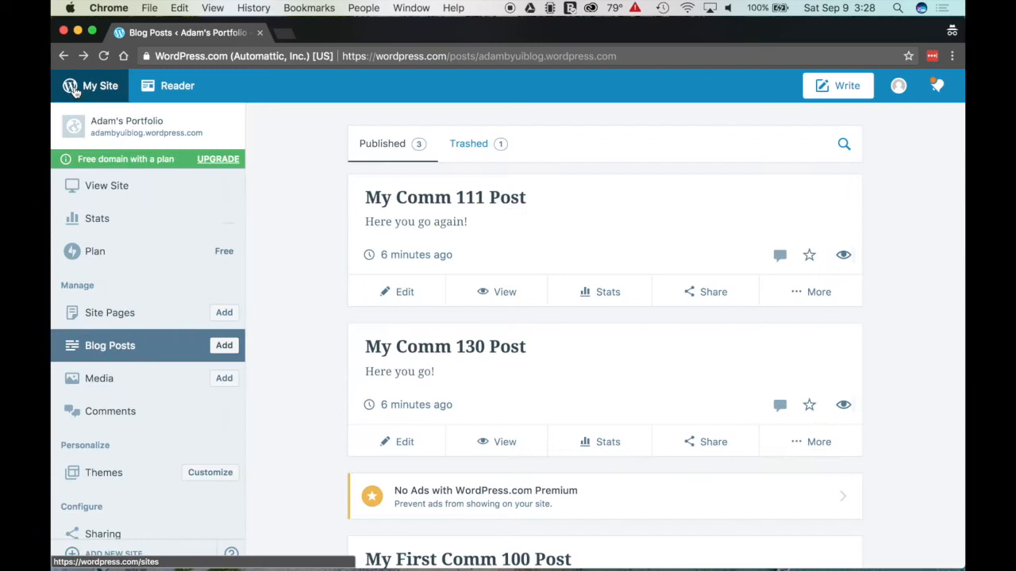
Step: Preview the site via View Site and open the live homepage in a new tab
click(111, 190)
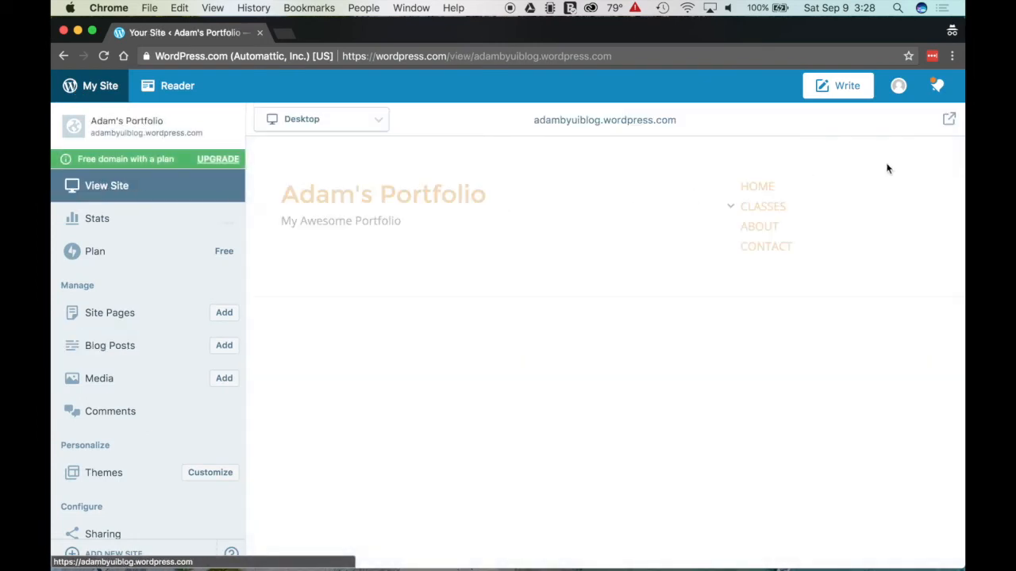
click(950, 121)
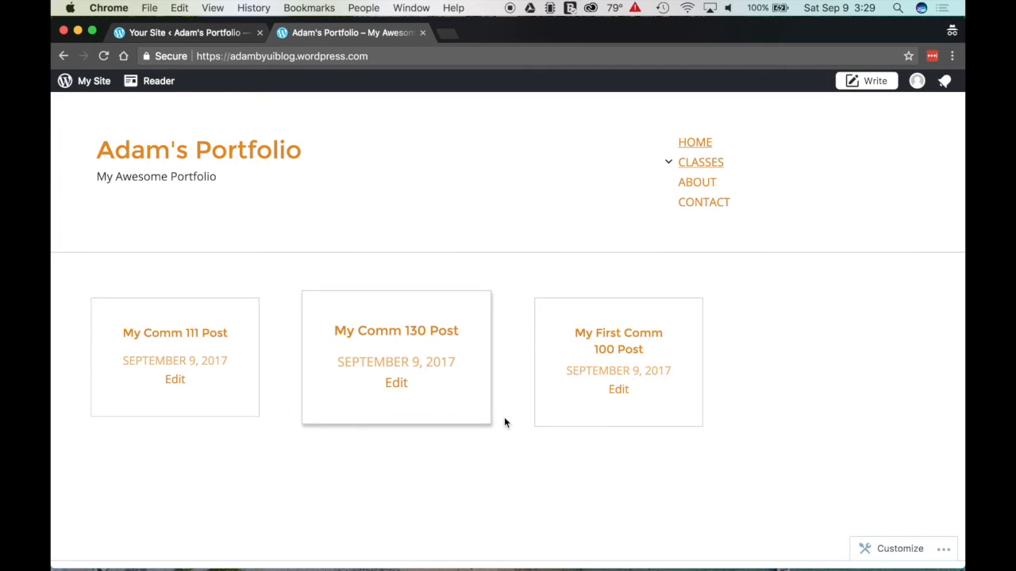
drag(235, 55, 371, 59)
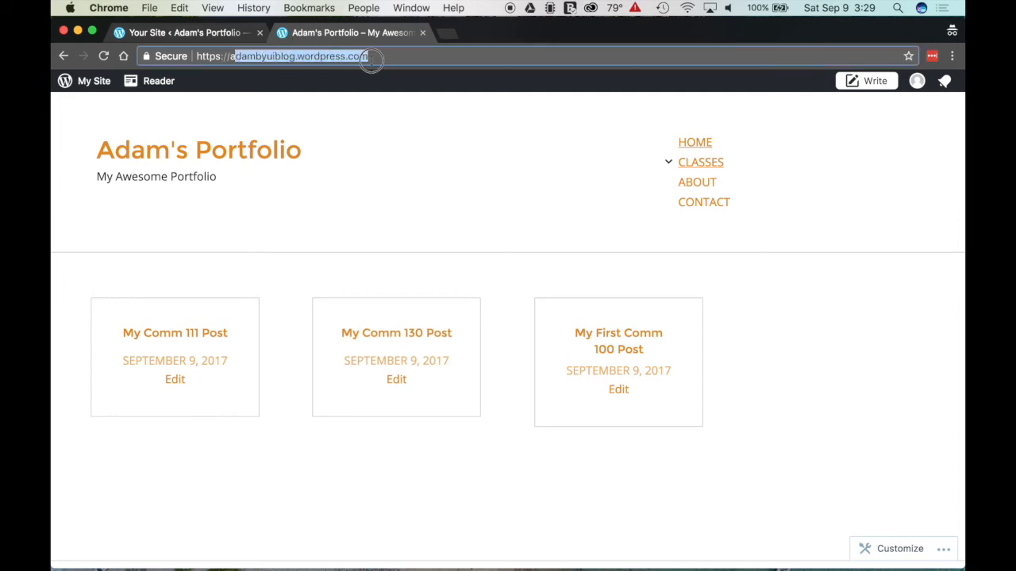
click(746, 330)
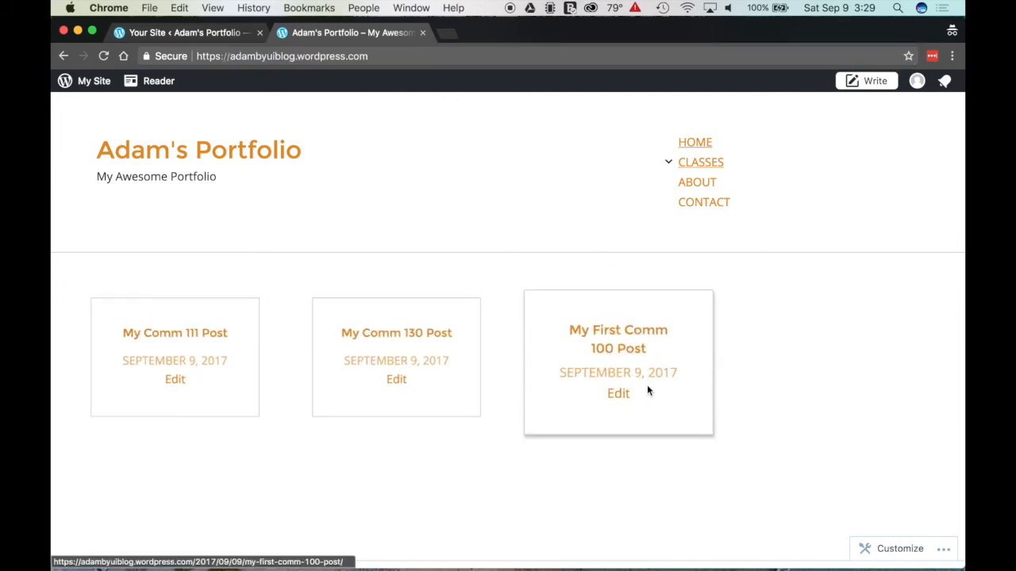
click(668, 163)
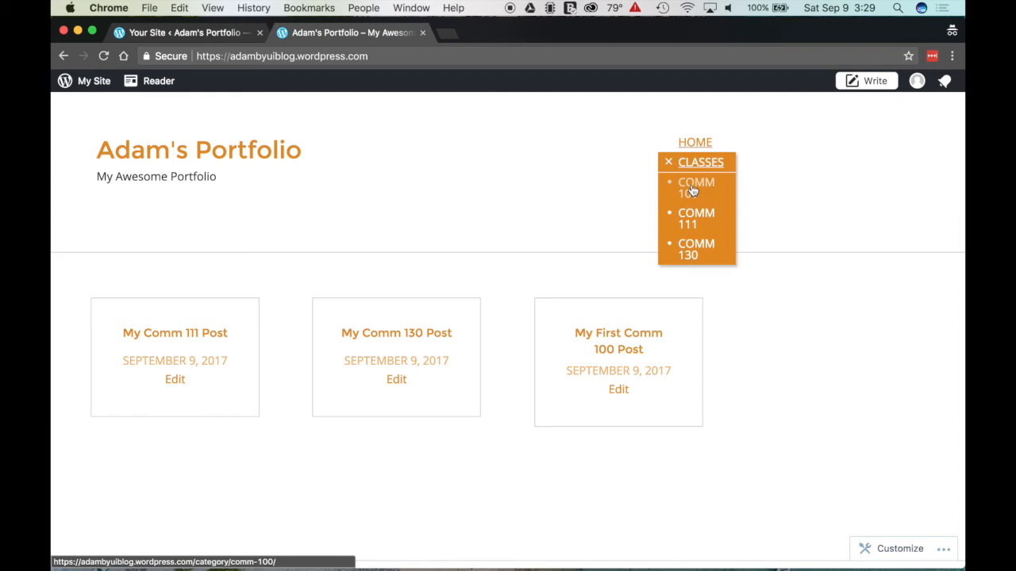
click(695, 189)
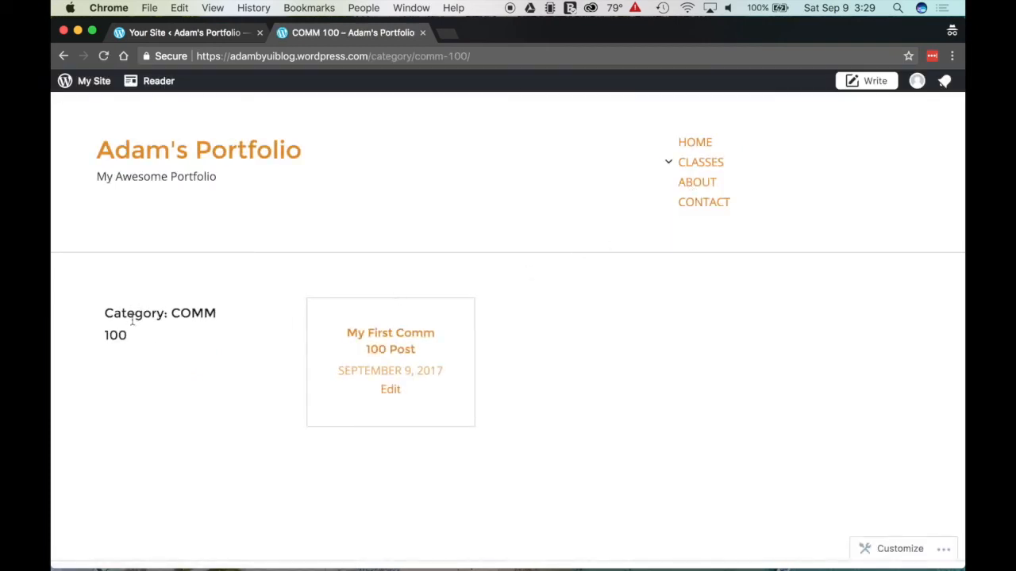
drag(108, 311, 179, 359)
click(179, 359)
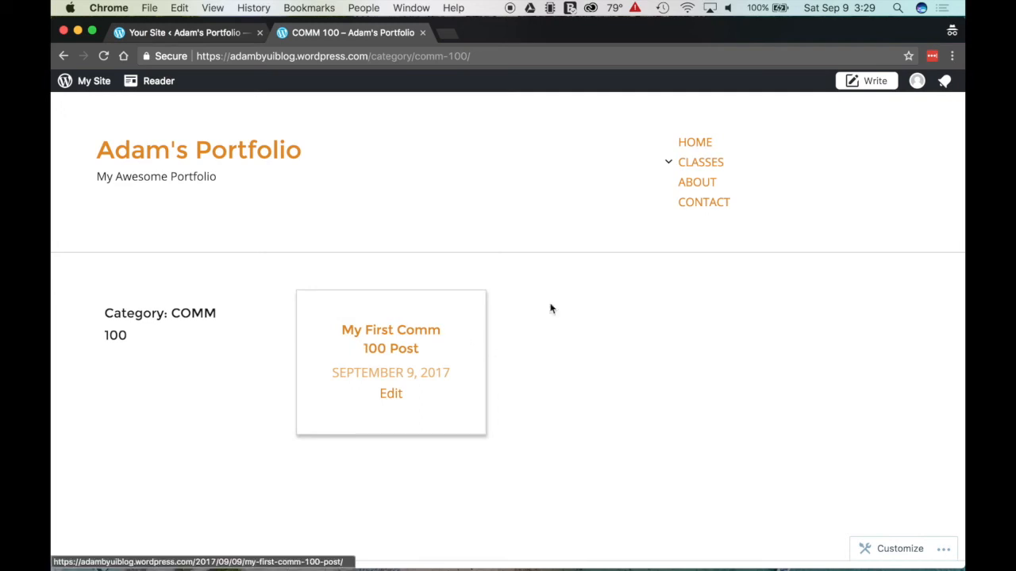
click(669, 164)
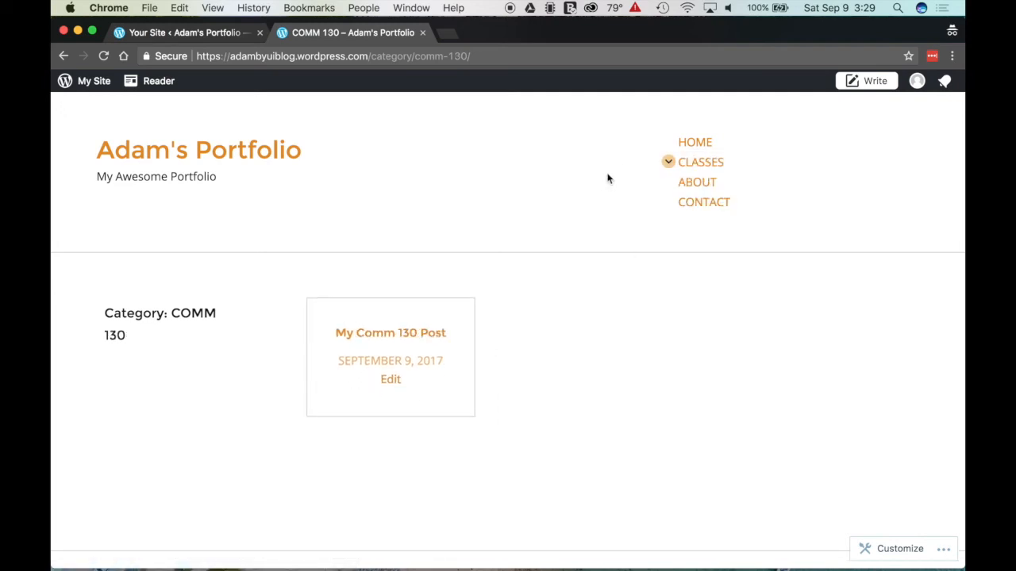
click(695, 143)
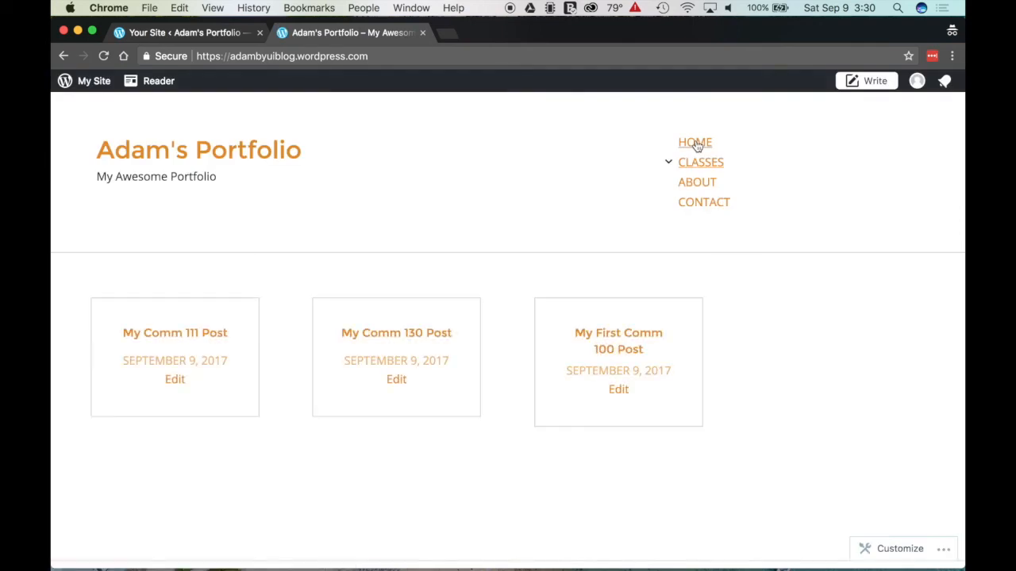
drag(231, 57, 379, 57)
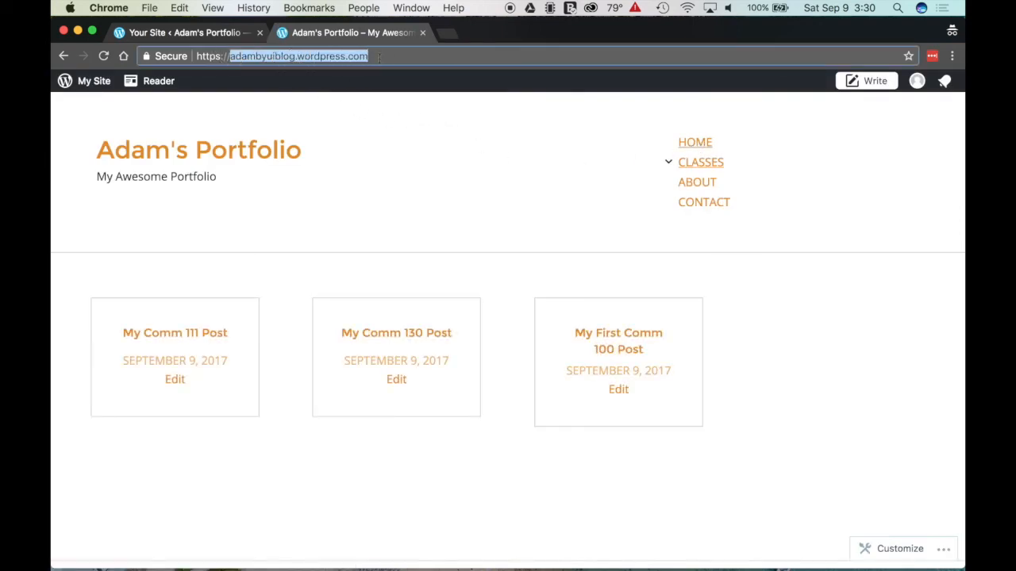
click(545, 180)
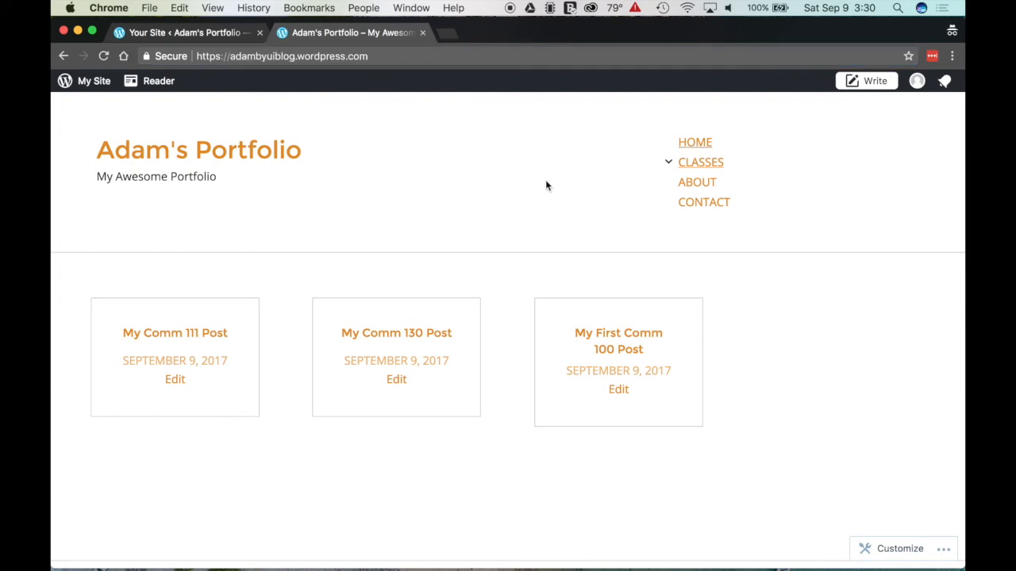
click(668, 162)
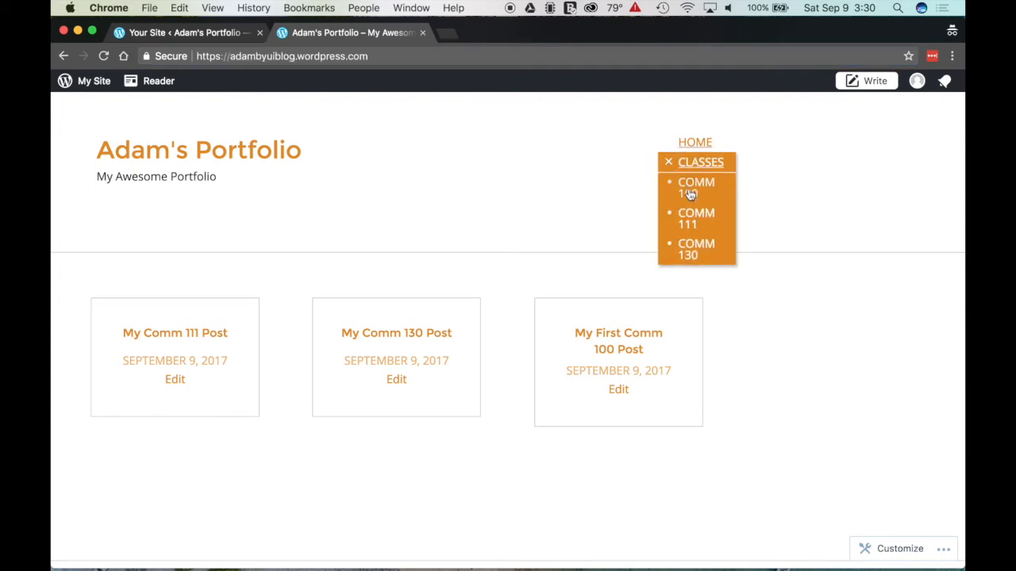
click(691, 251)
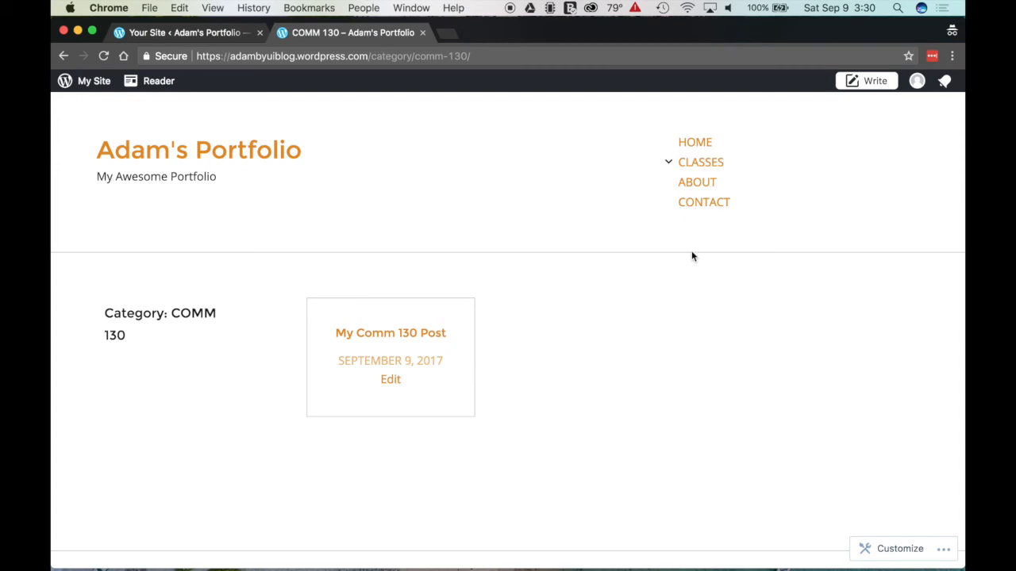
click(226, 161)
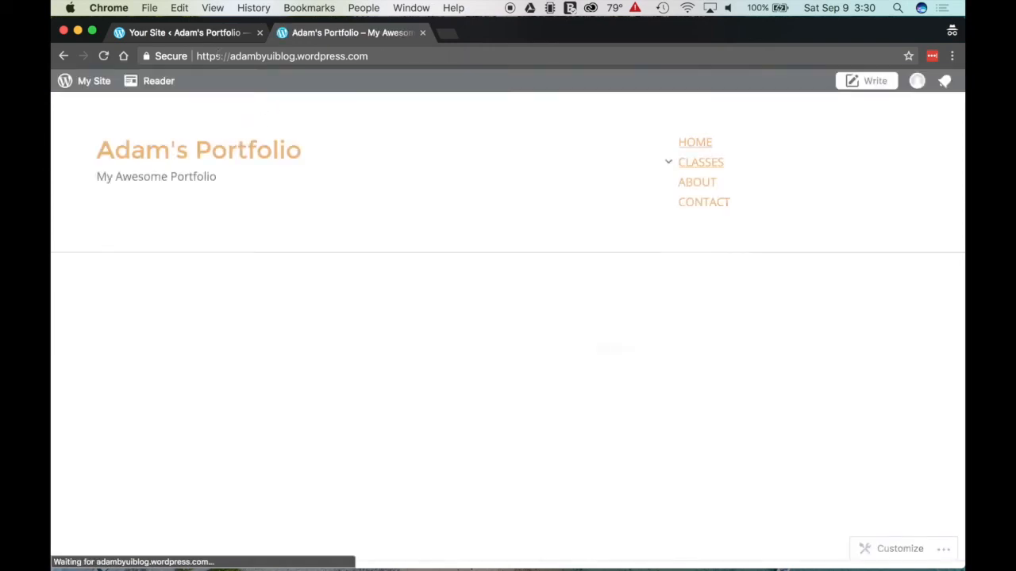
drag(230, 57, 396, 58)
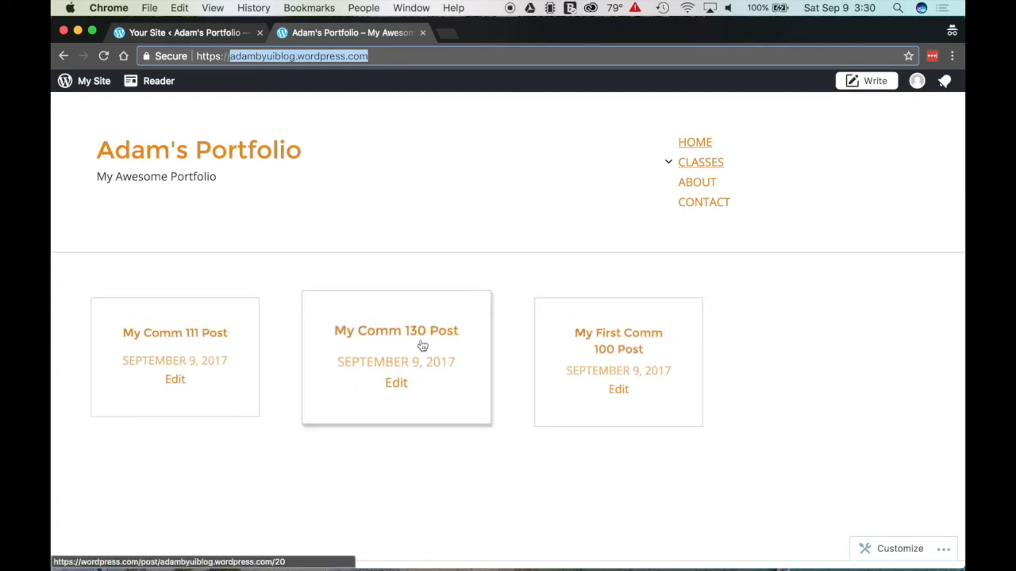
click(671, 163)
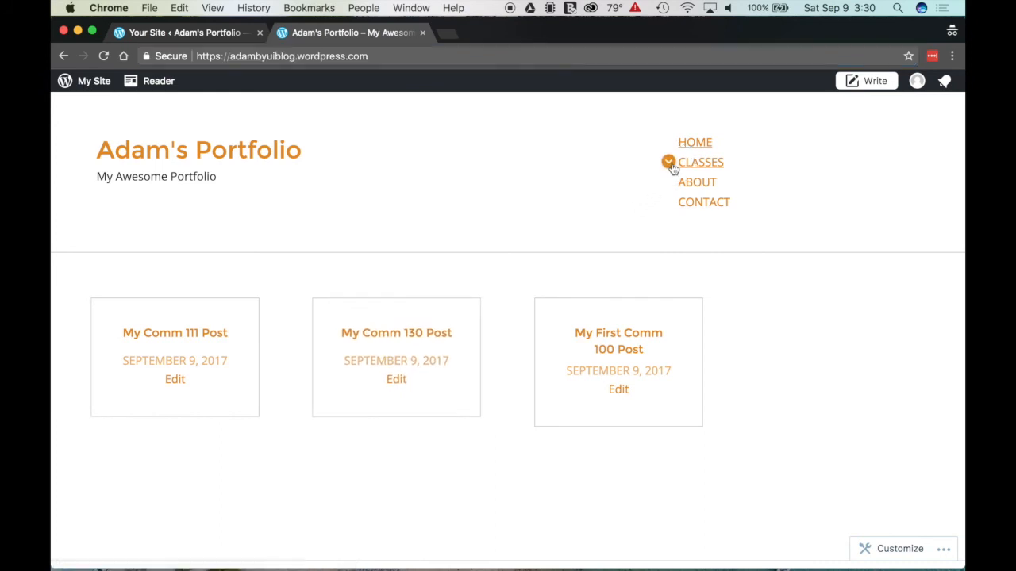
Step: Visit the COMM 130 category page and inspect its heading and /category/ web address
click(690, 247)
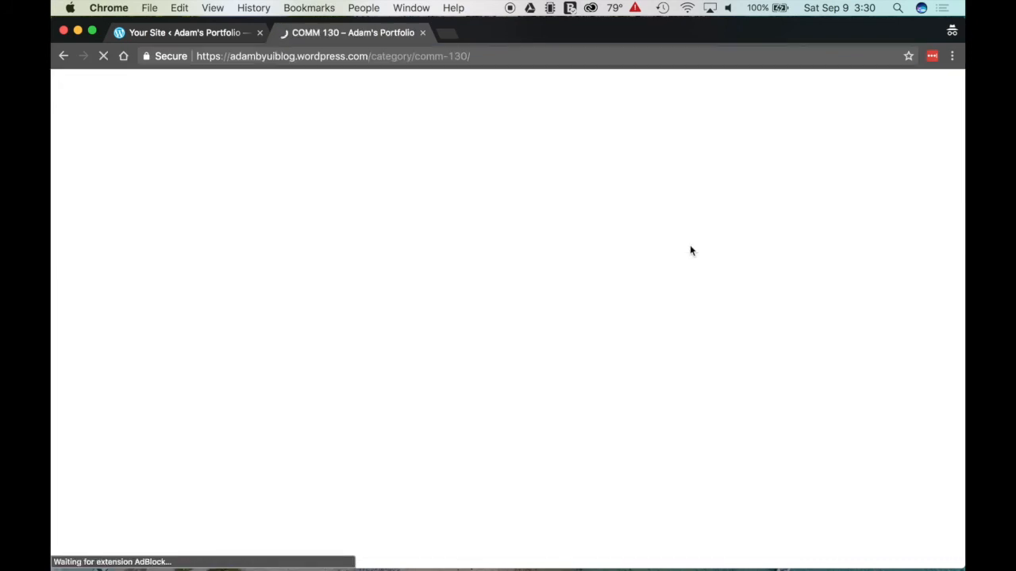
click(105, 309)
drag(106, 310, 143, 349)
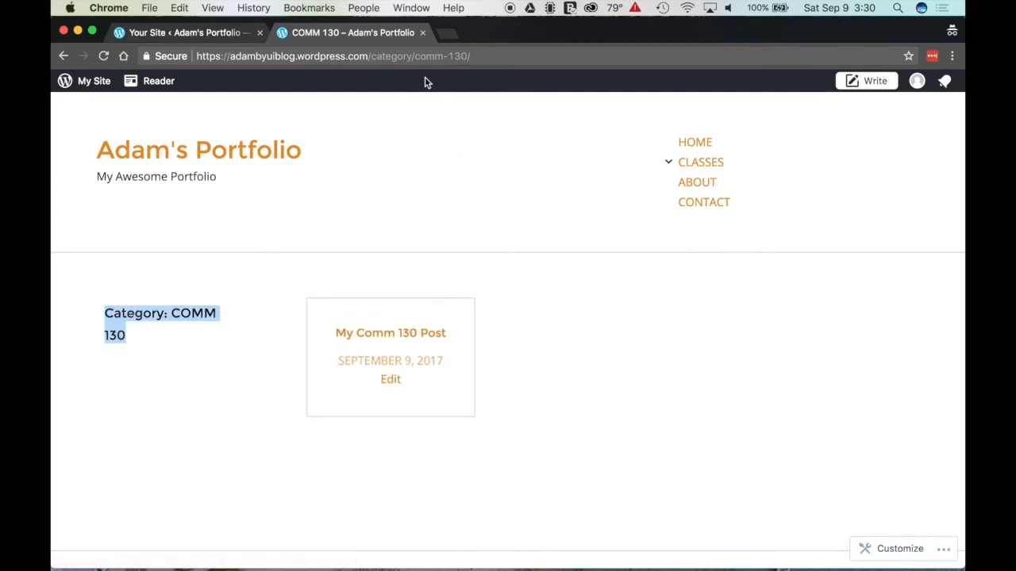
click(383, 55)
drag(368, 55, 473, 55)
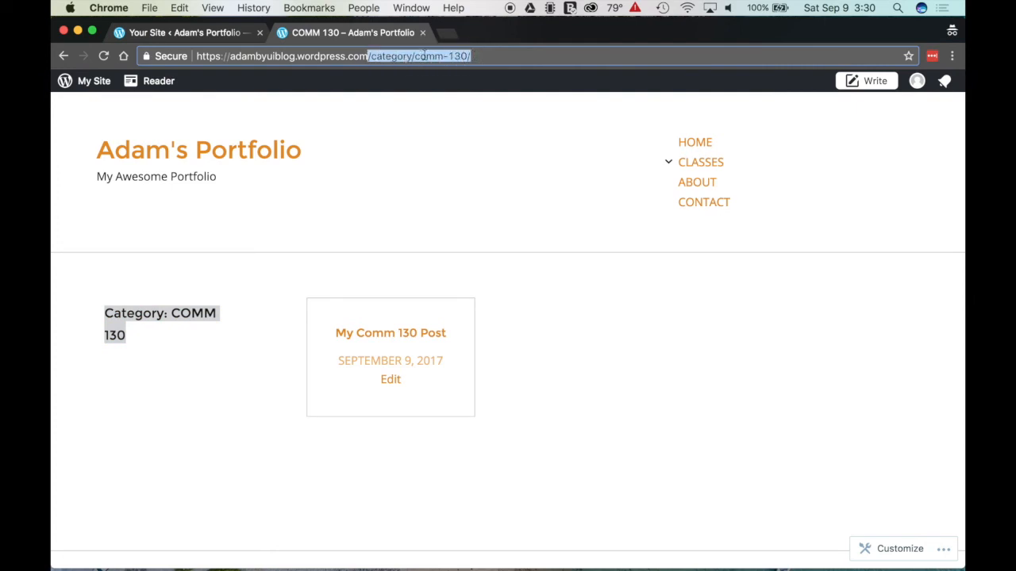
click(470, 55)
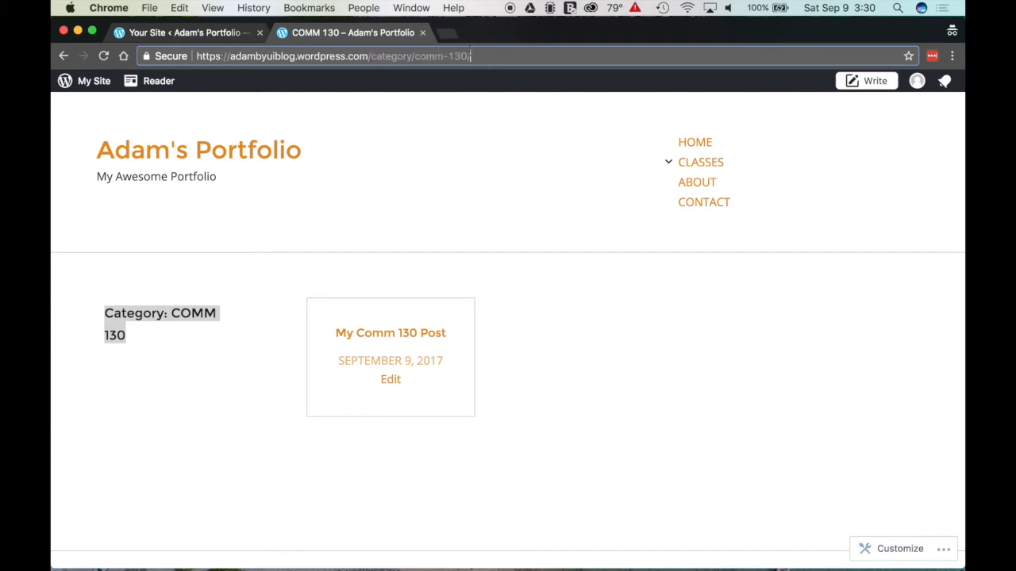
drag(231, 62, 517, 58)
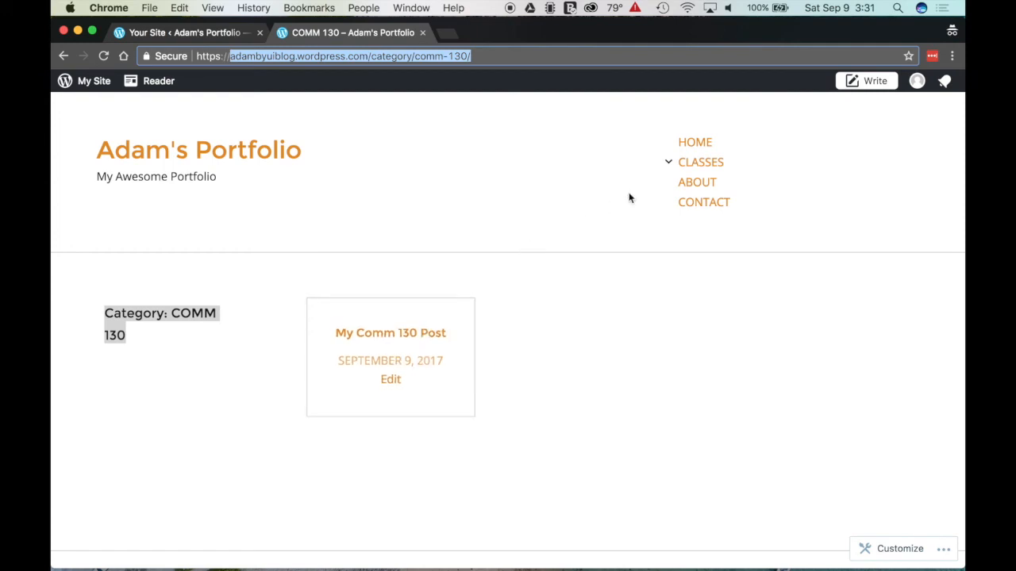
Step: Open COMM 100 from the Classes dropdown, check its address, then return to the dashboard tab
click(668, 162)
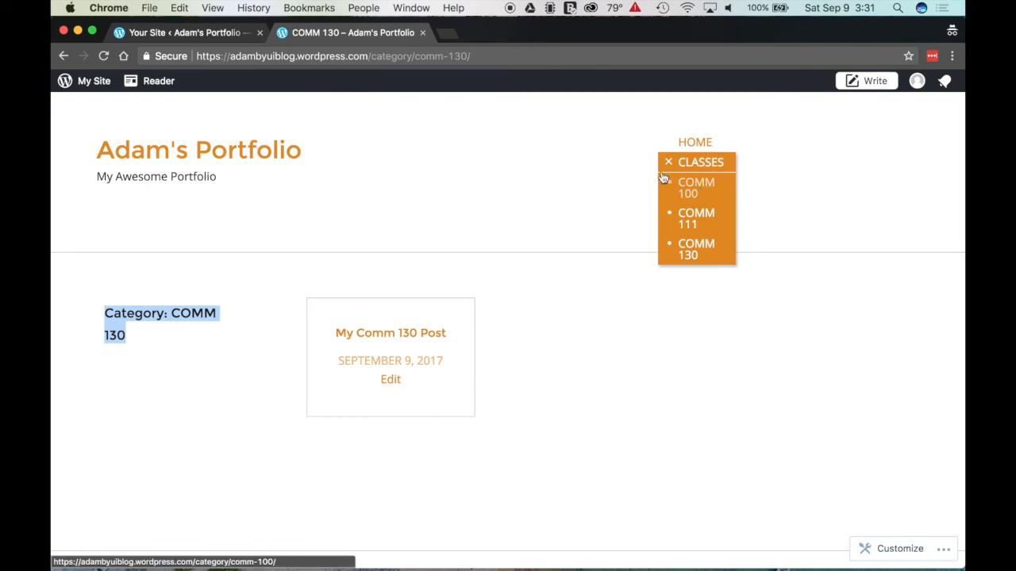
click(372, 55)
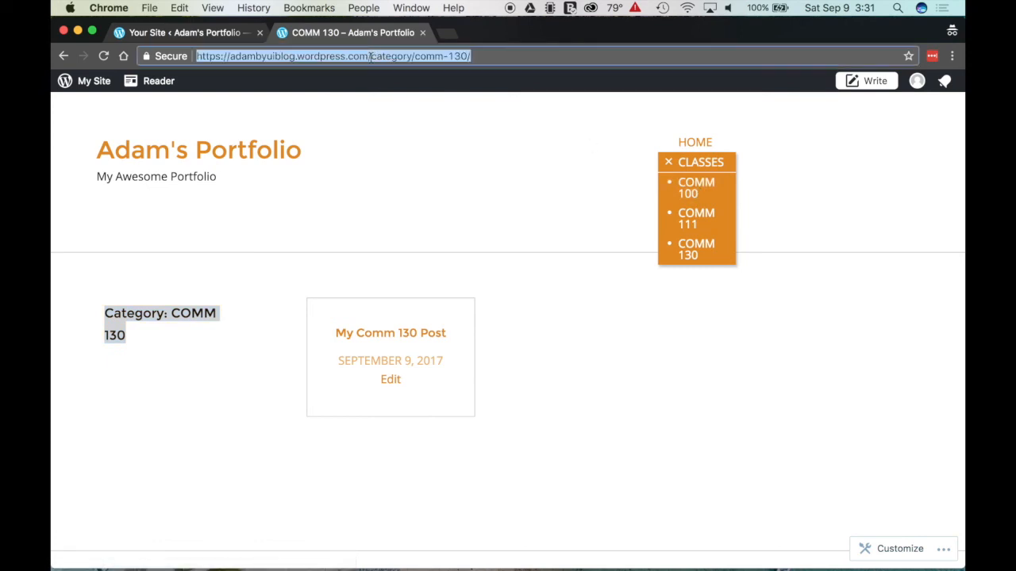
click(684, 190)
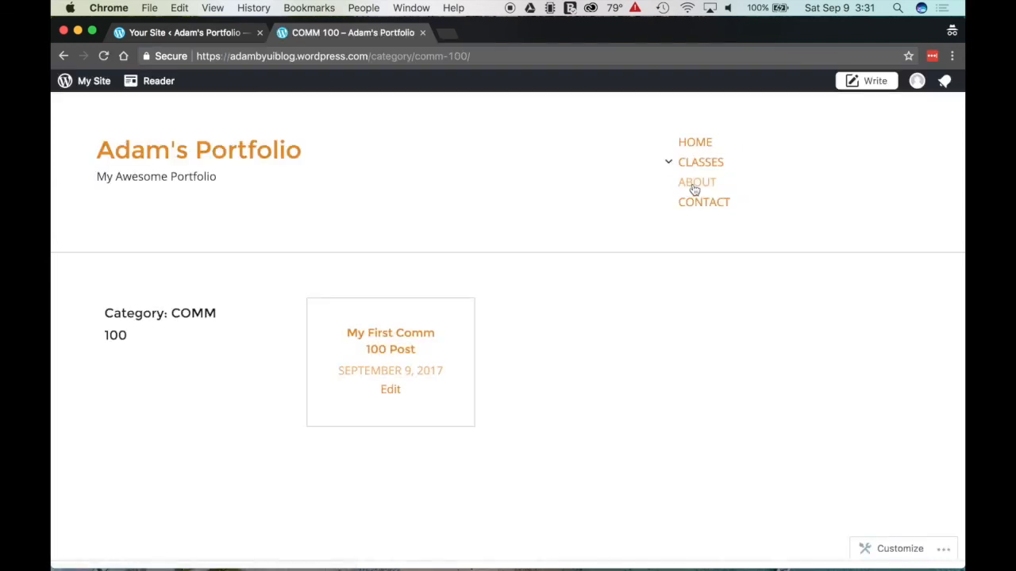
drag(492, 56, 230, 59)
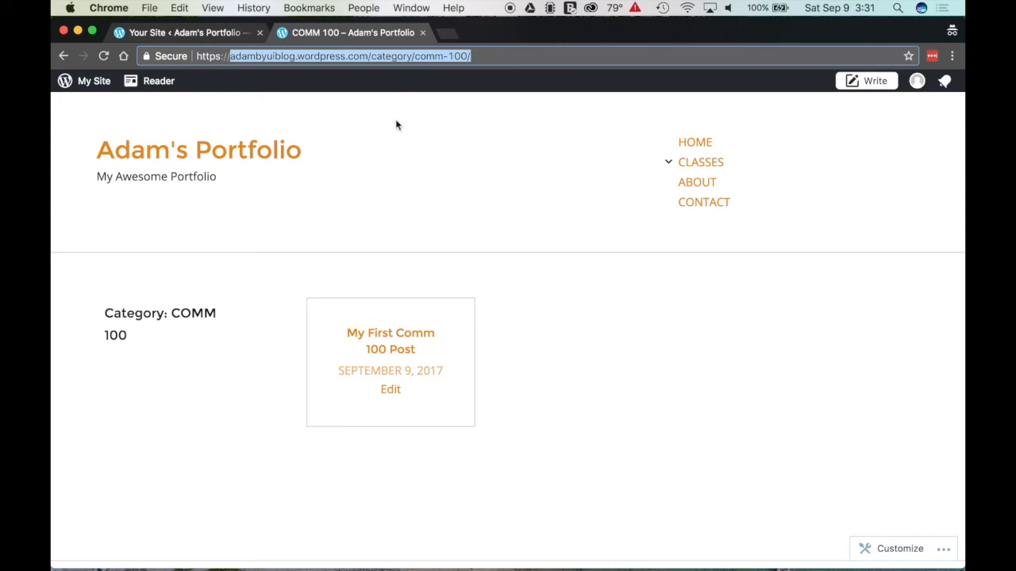
click(410, 179)
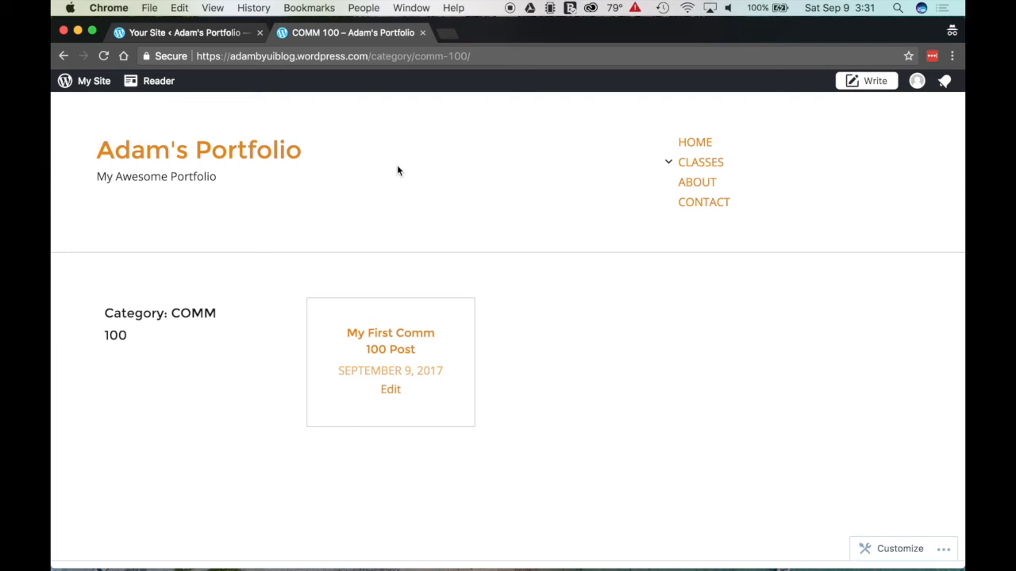
click(184, 33)
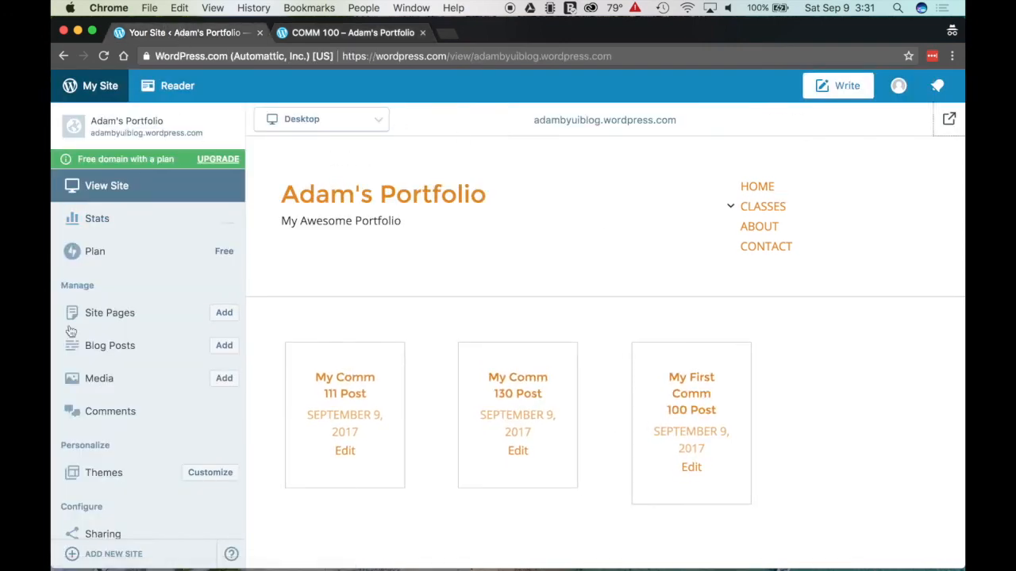
Step: Glance at the site's Stats page, then go to the Blog Posts list
click(112, 218)
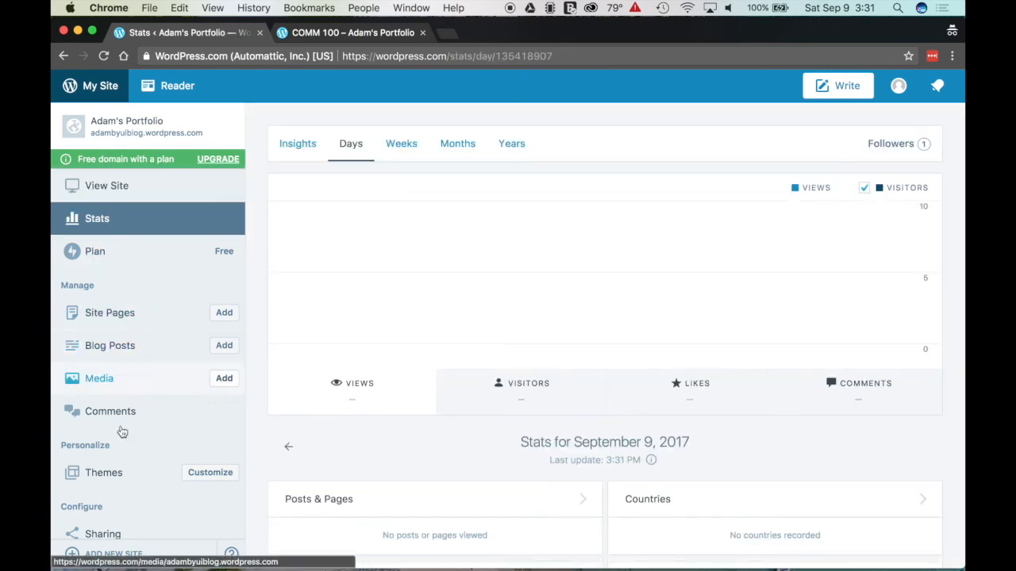
scroll(135, 493, down, 5)
scroll(136, 492, up, 5)
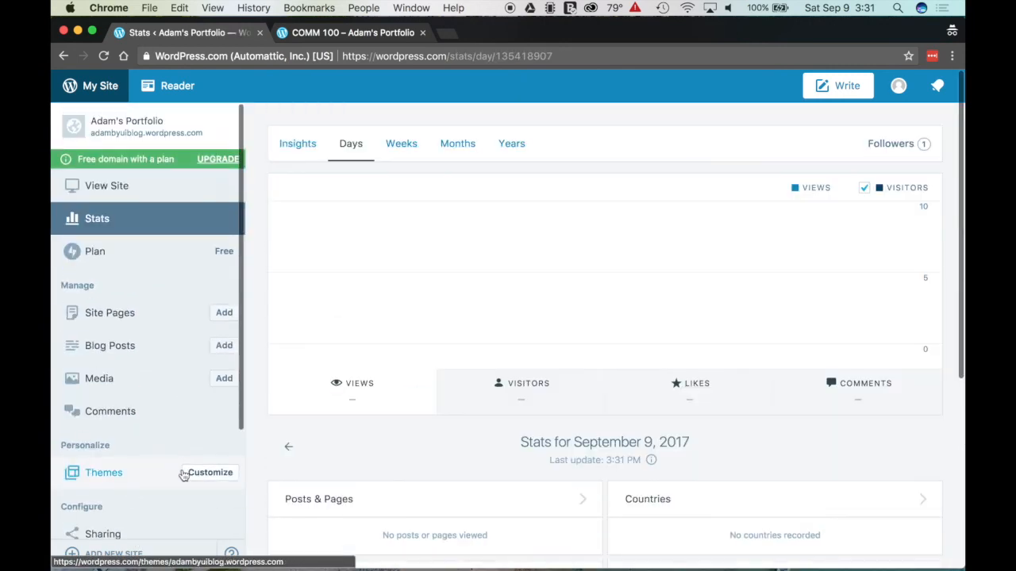
click(443, 56)
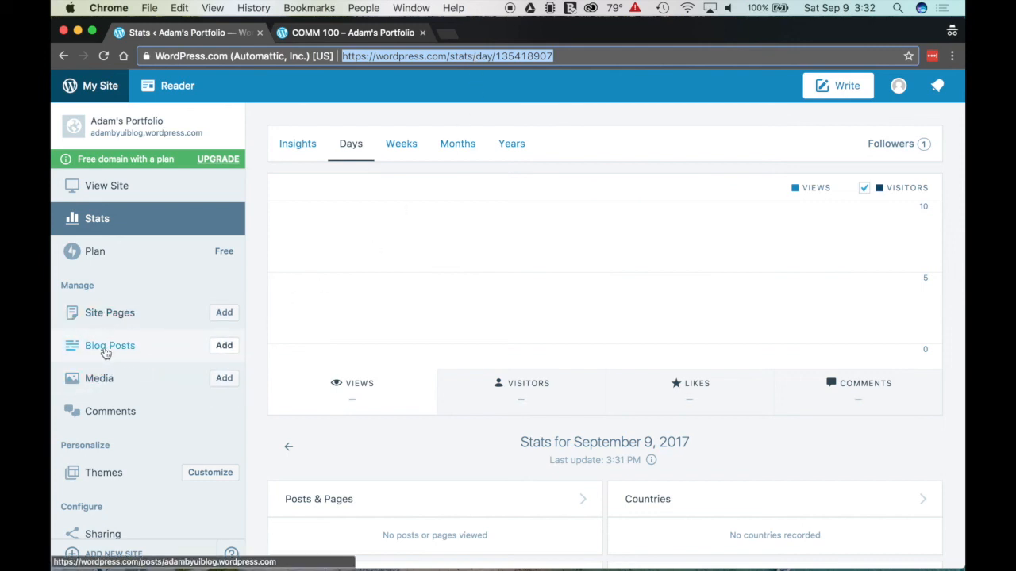
click(111, 351)
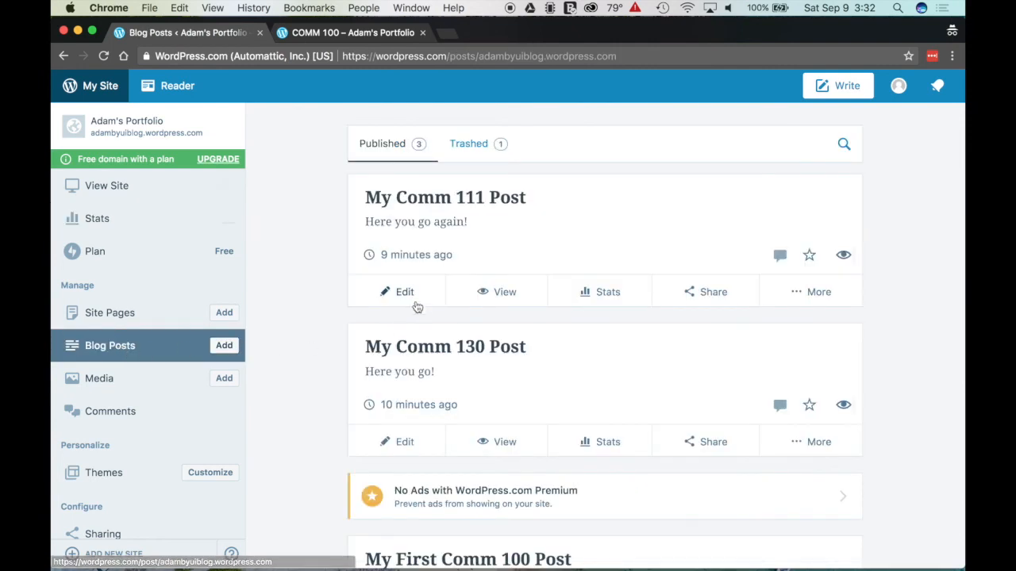
Step: Open My Comm 111 Post in the editor and view the published post in a new tab
click(406, 293)
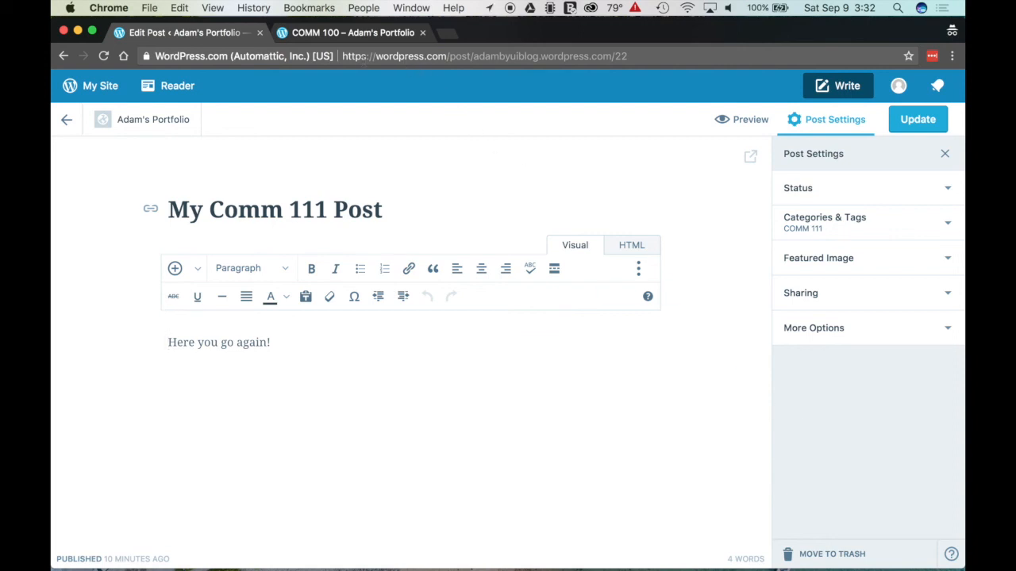
click(379, 57)
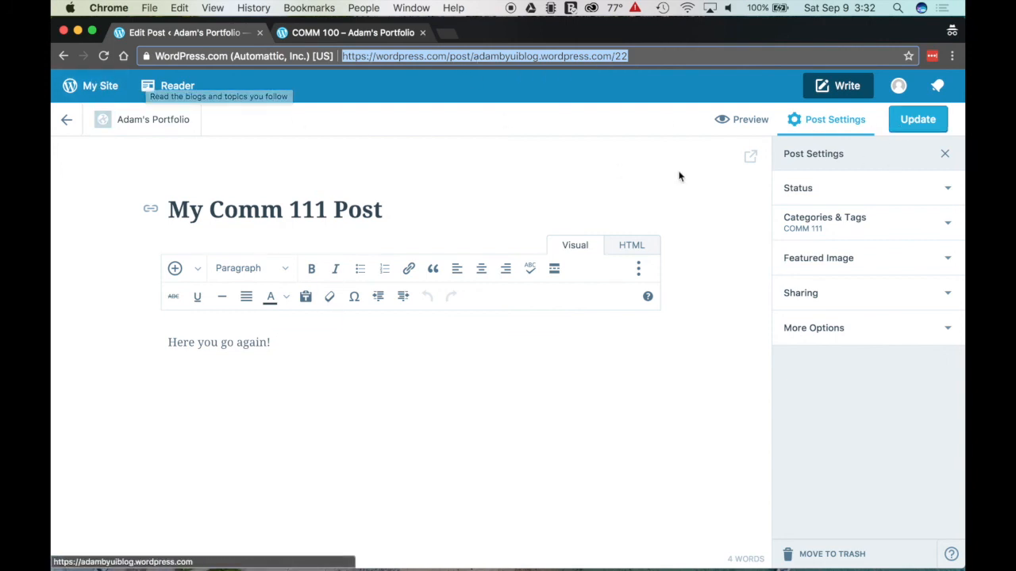
click(751, 157)
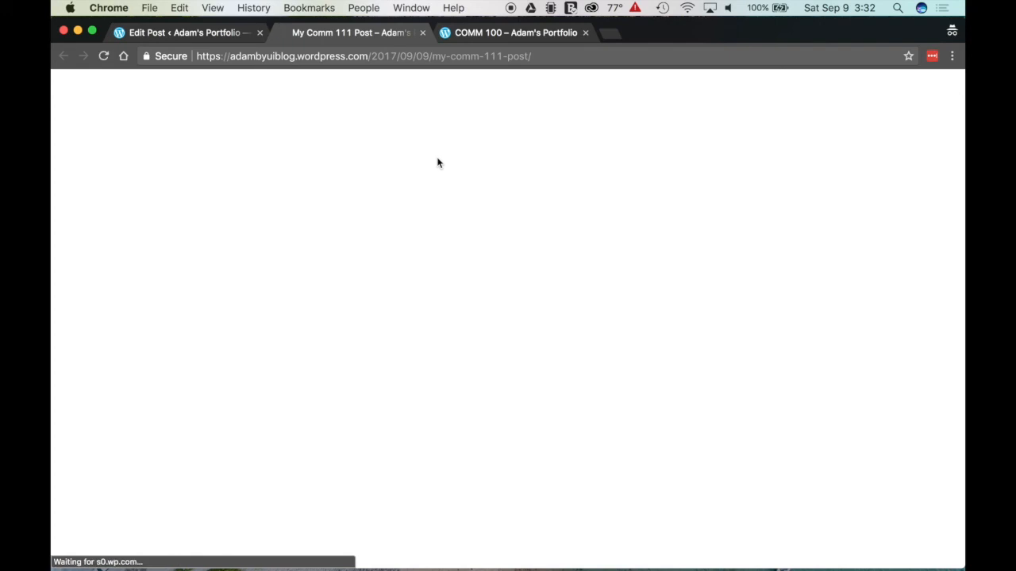
click(387, 55)
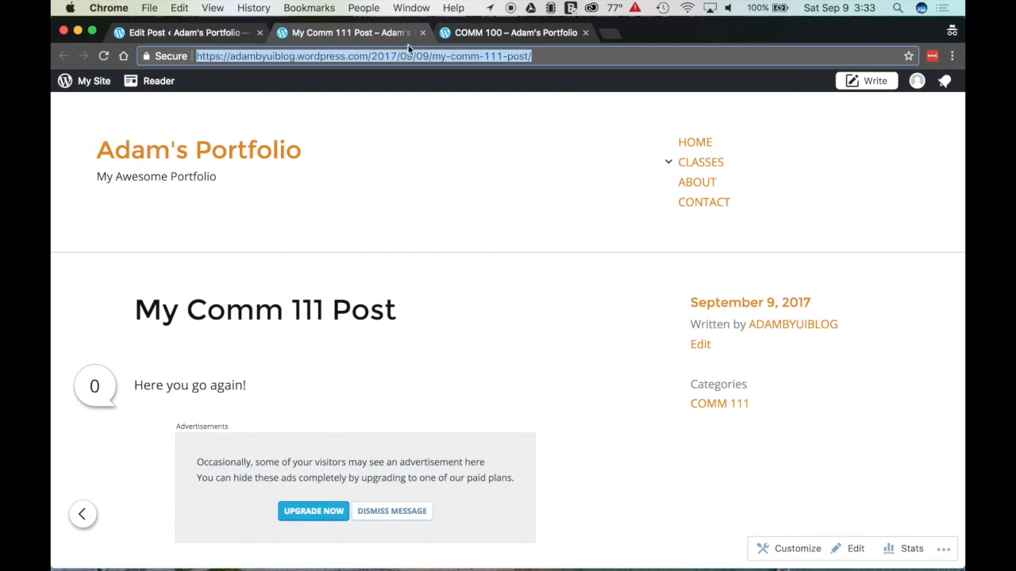
click(162, 35)
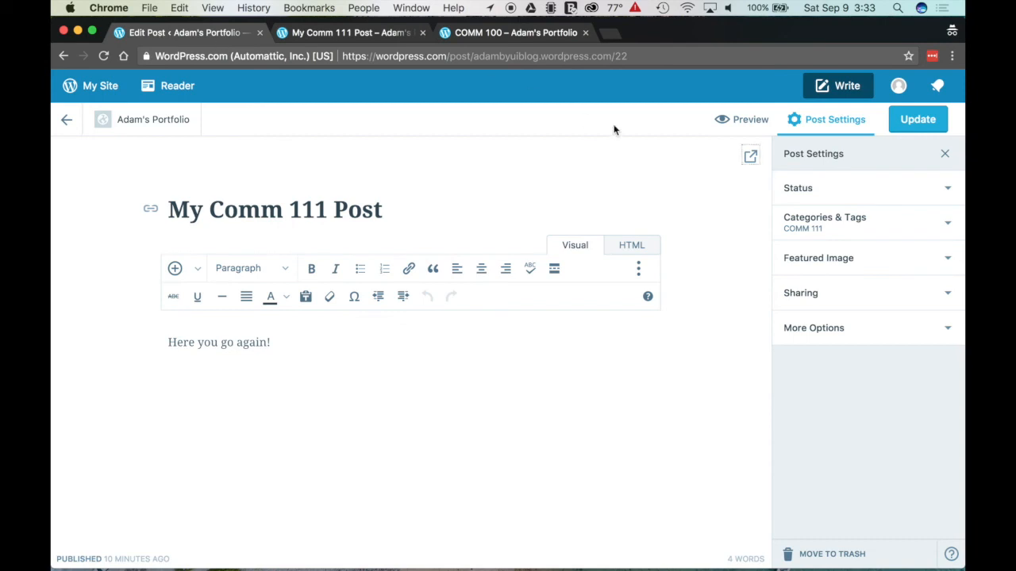
Step: Preview the post at Desktop width and open the preview in its own tab
click(735, 121)
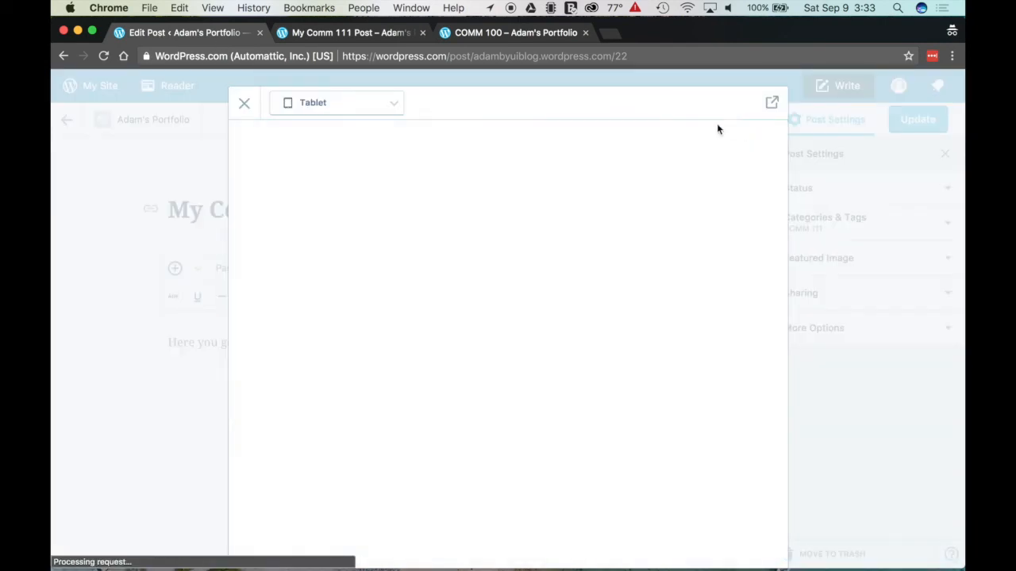
click(394, 104)
click(358, 131)
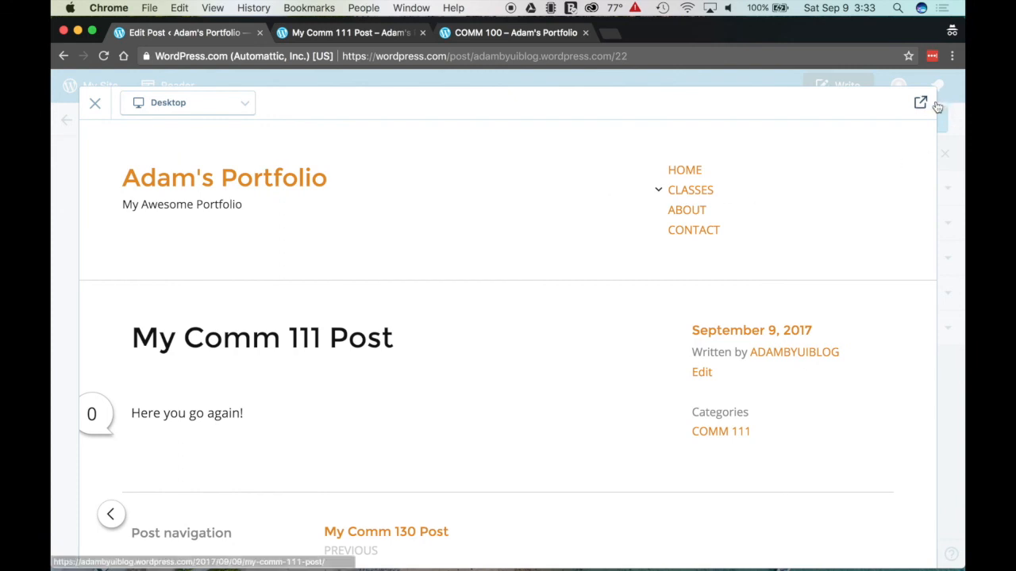
click(401, 58)
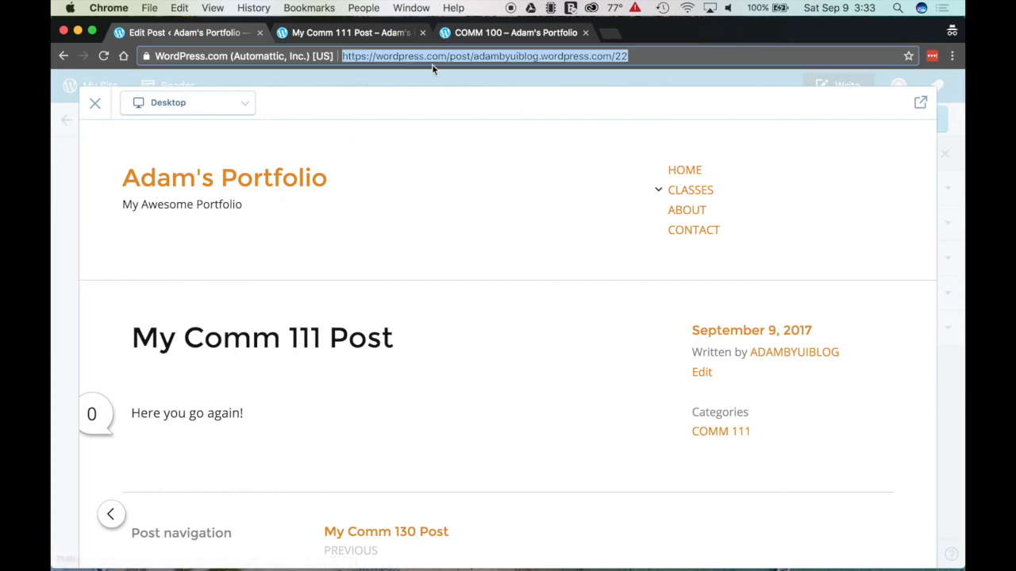
click(924, 107)
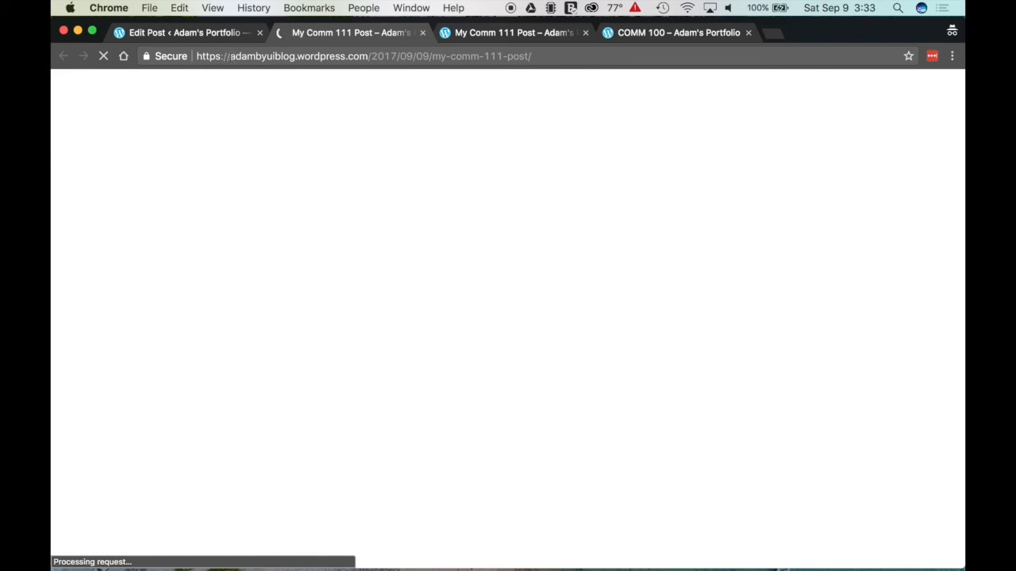
click(263, 62)
Step: Highlight the open post's web address in the browser
drag(262, 62, 549, 56)
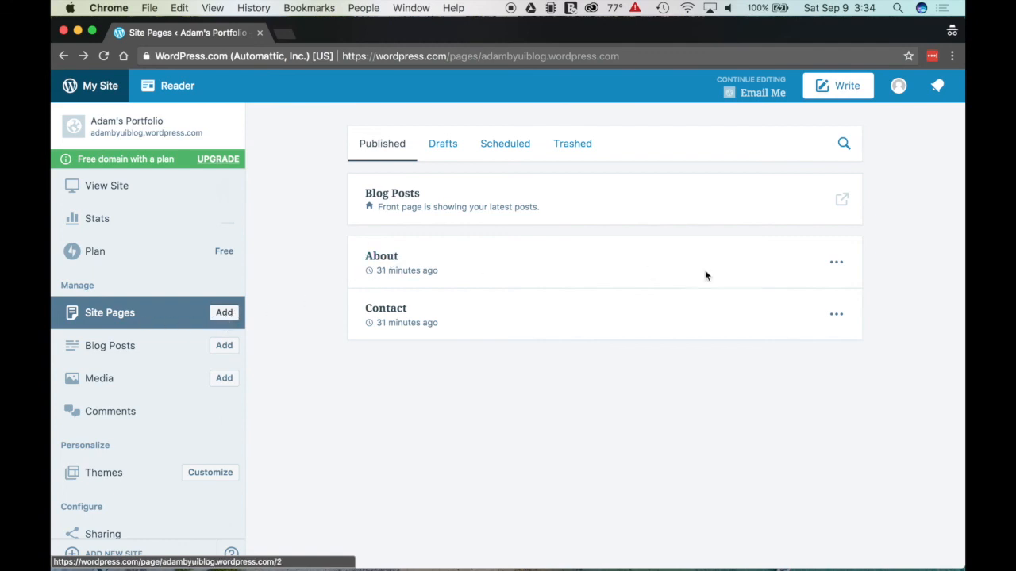
Step: Edit the About page, replacing its sample paragraph with 'This is my bio! I am from the United States and I love Design!'
click(837, 268)
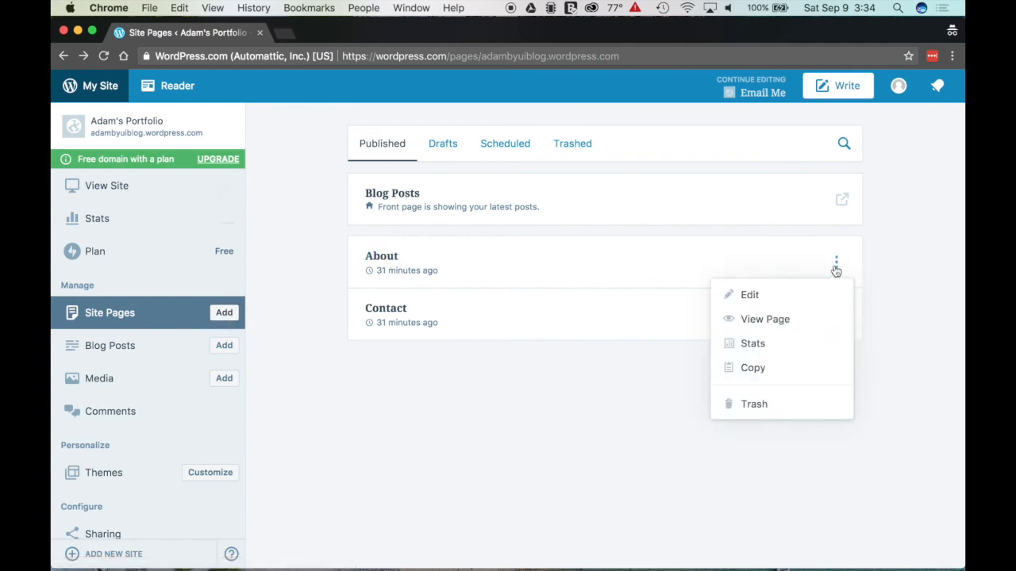
click(751, 297)
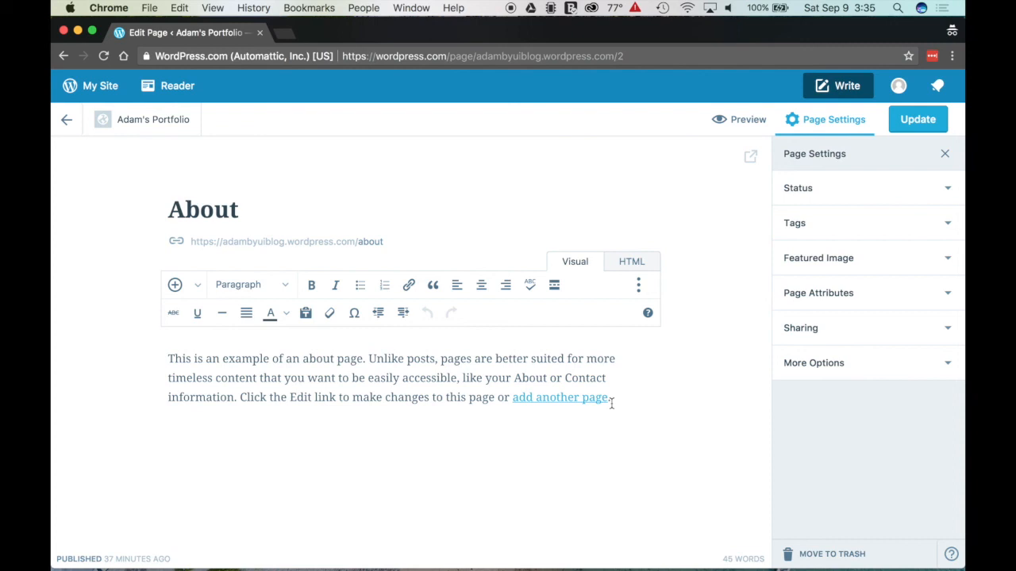
drag(612, 400, 148, 353)
text(This is )
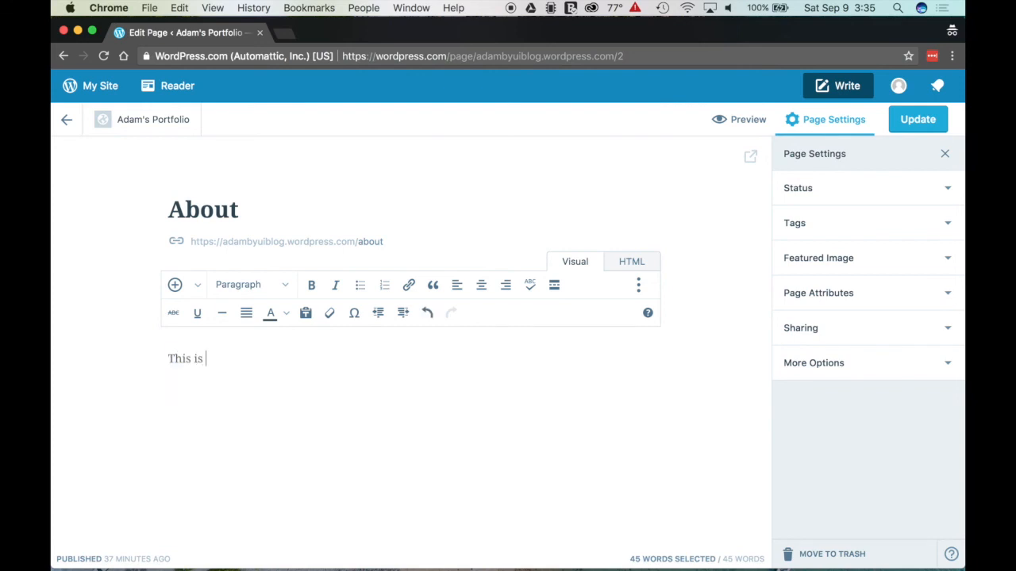
text(my bio! I a)
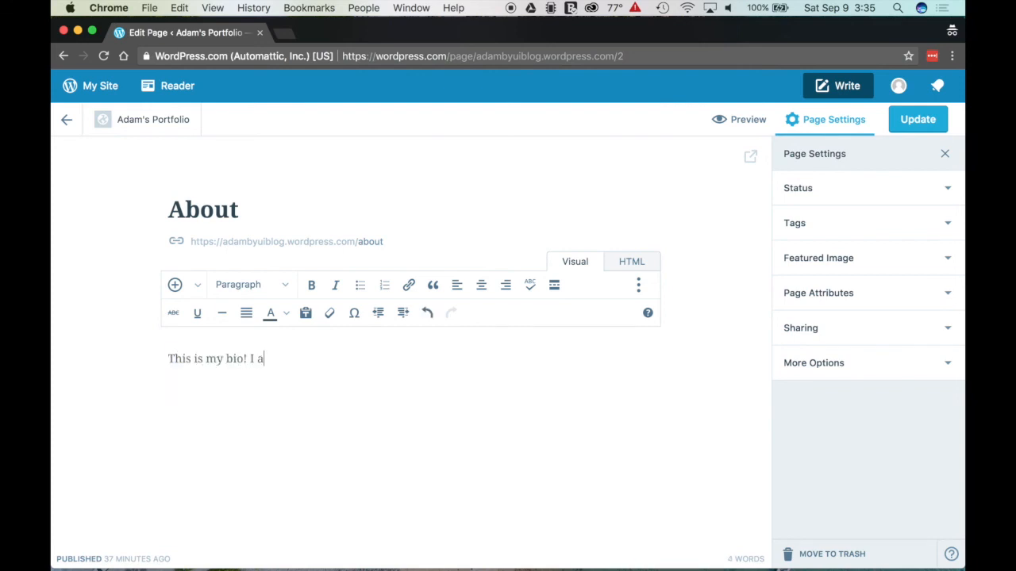
text(m from the United States and I)
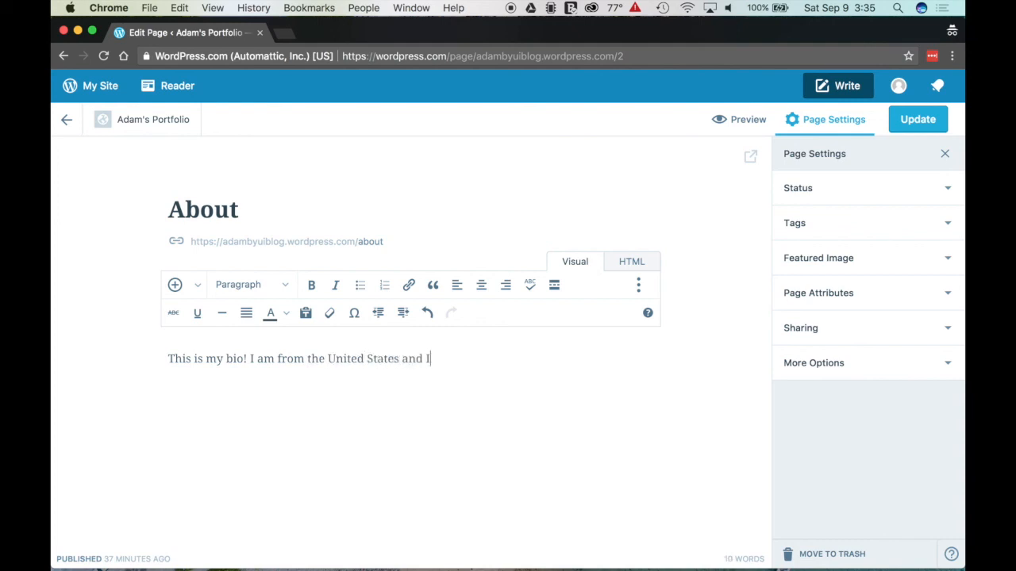
text( love Design!)
key(Return)
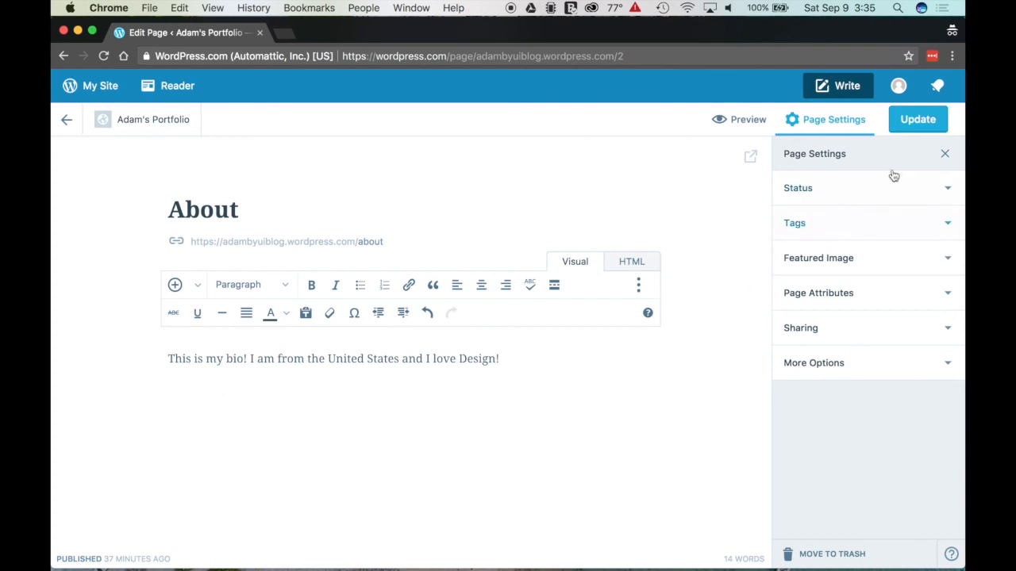
Step: Publish the About page update and copy its /about/ page link
click(917, 120)
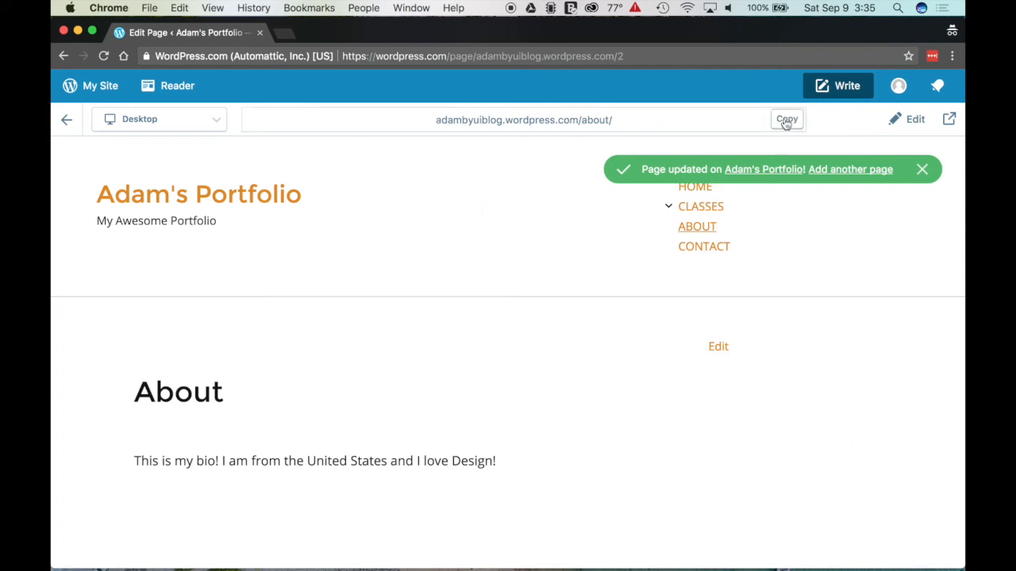
click(786, 120)
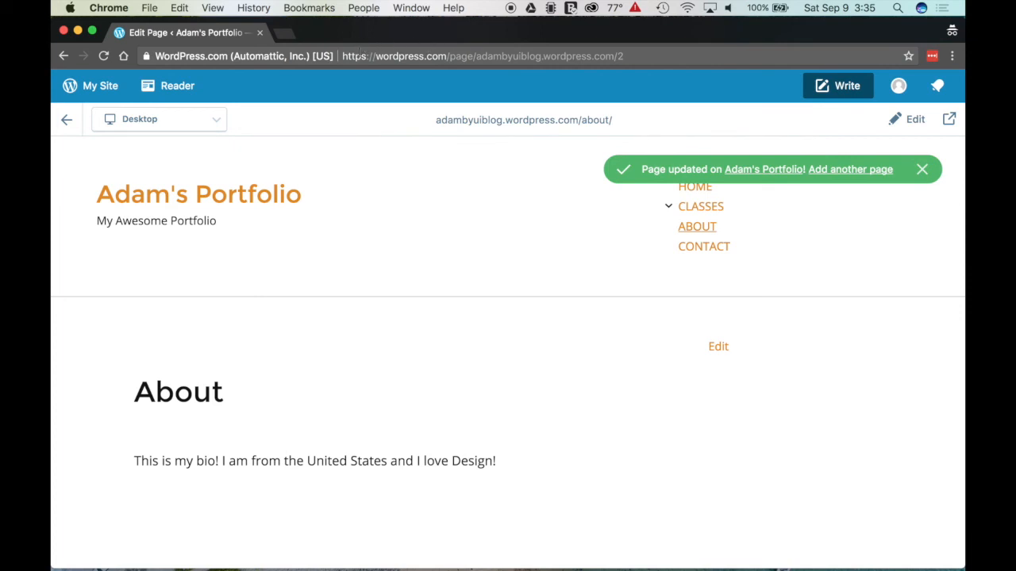
drag(347, 56, 611, 57)
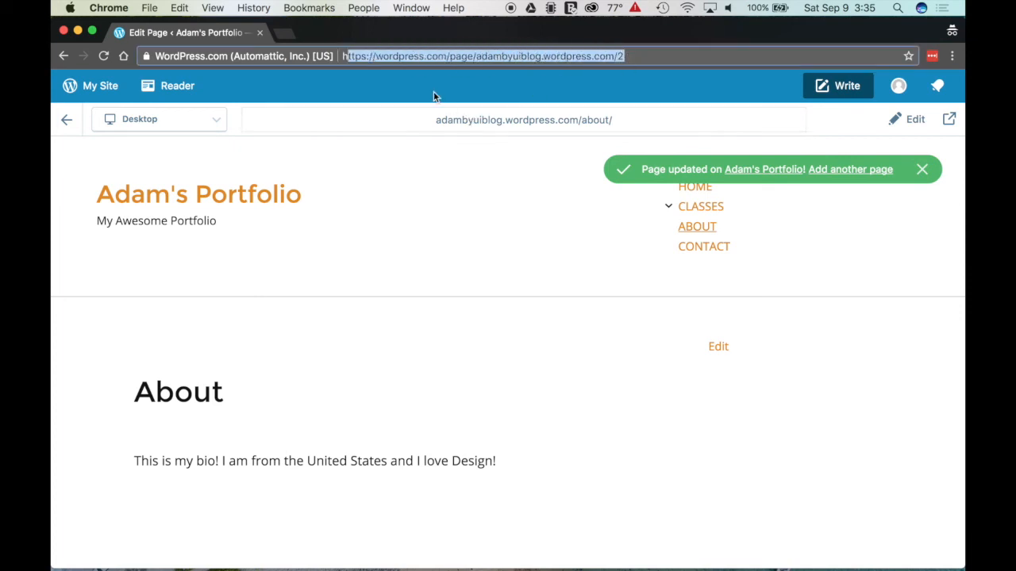
click(437, 120)
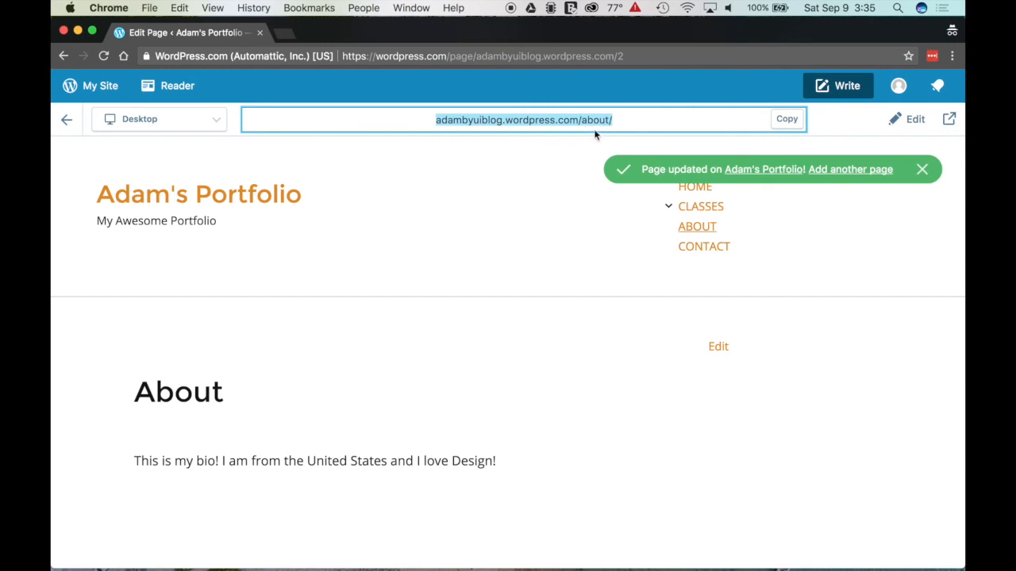
Step: Go back to the Stats page for Adam's Portfolio via My Site
click(84, 92)
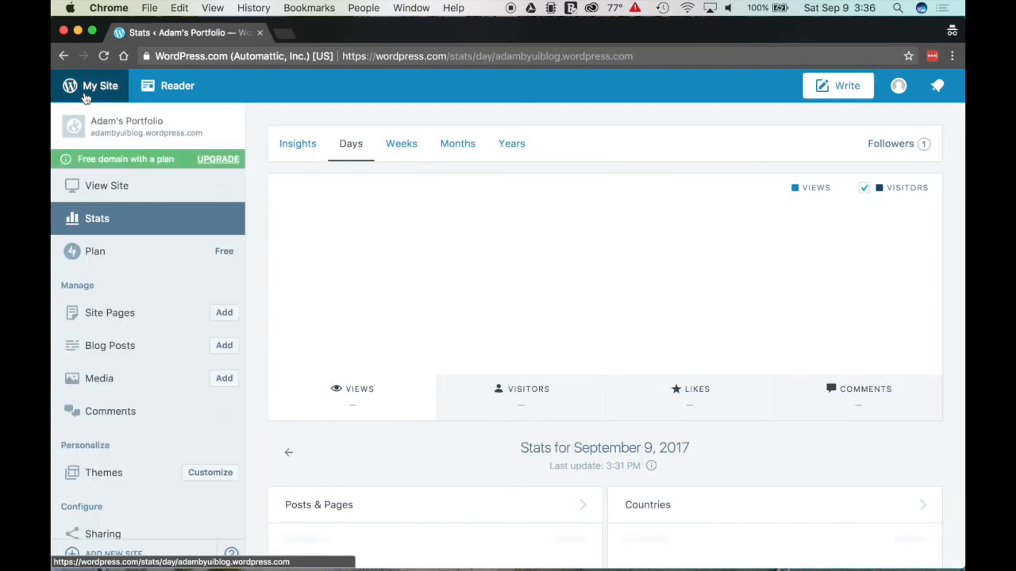